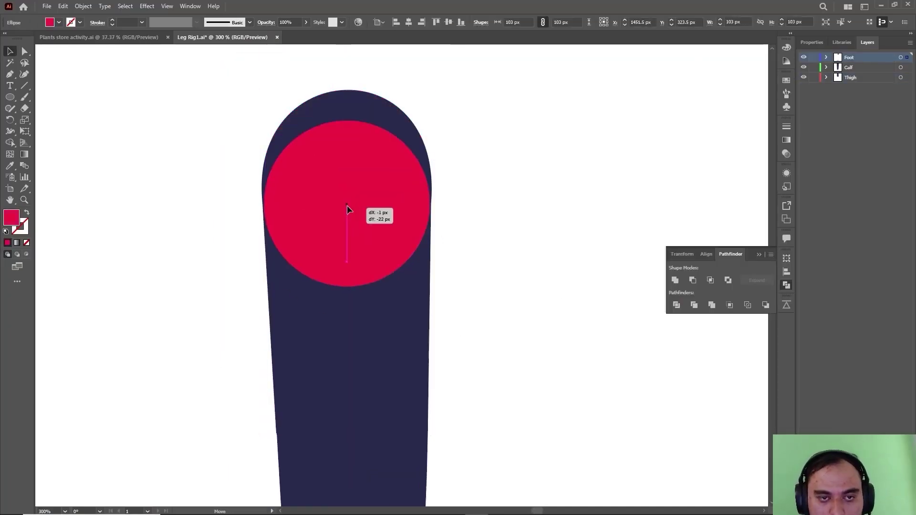
Place red joint circles at the top of the leg and at the knee.
left_click_drag(347, 205, 347, 187)
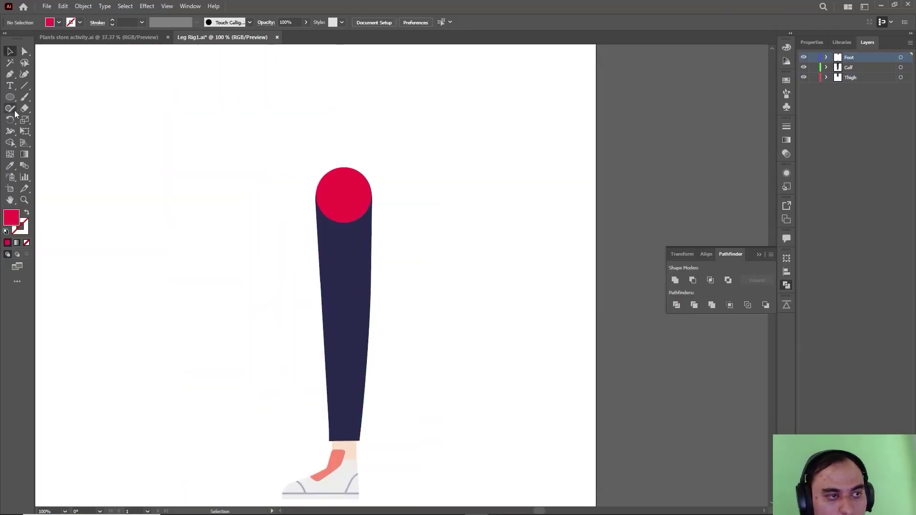
left_click_drag(343, 196, 348, 317)
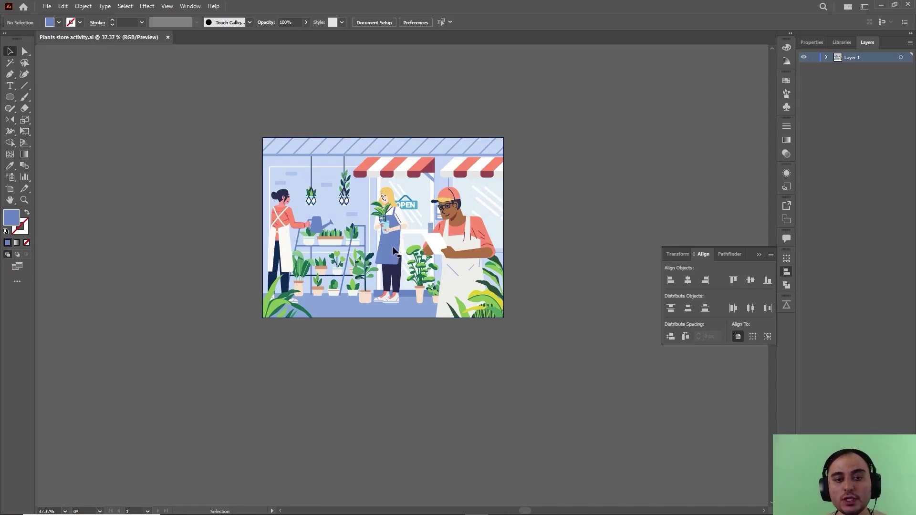
Copy the plant-holding woman's group from Layer 1 and start a new Web-Large 1920 x 1080 document.
key("a")
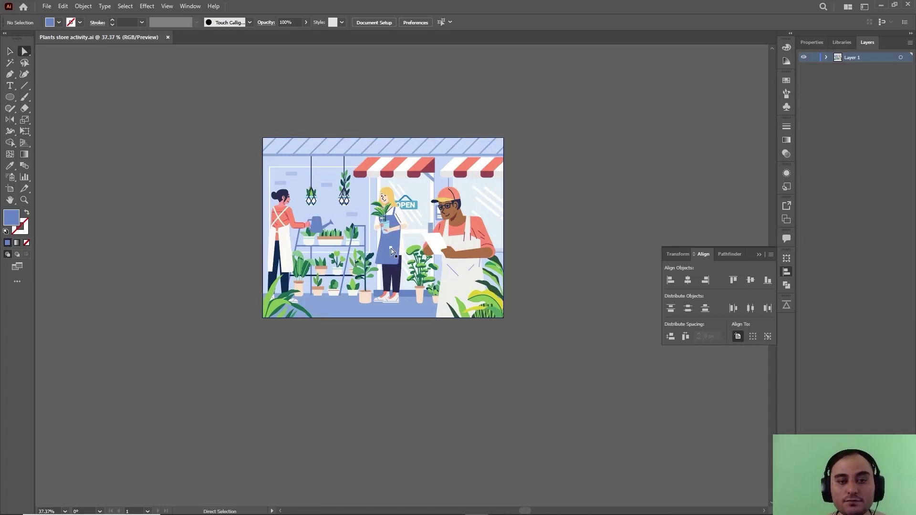
left_click(395, 255)
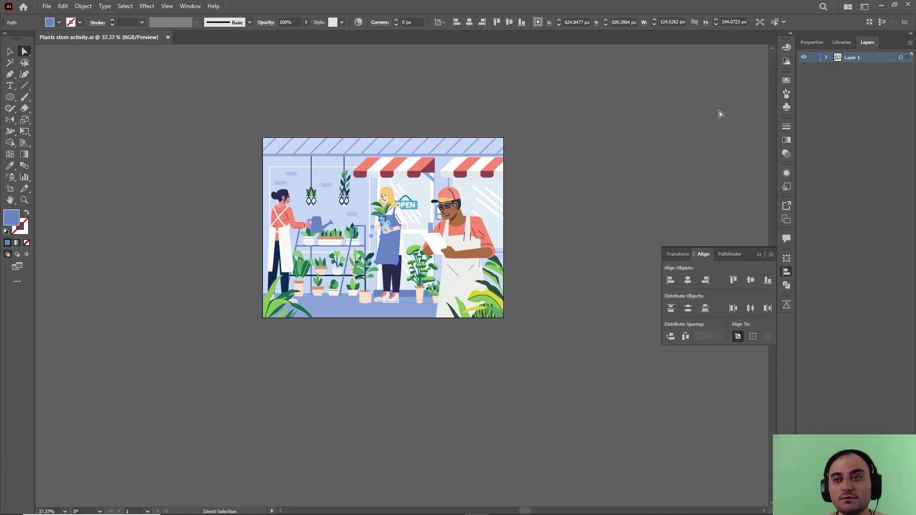
left_click(826, 57)
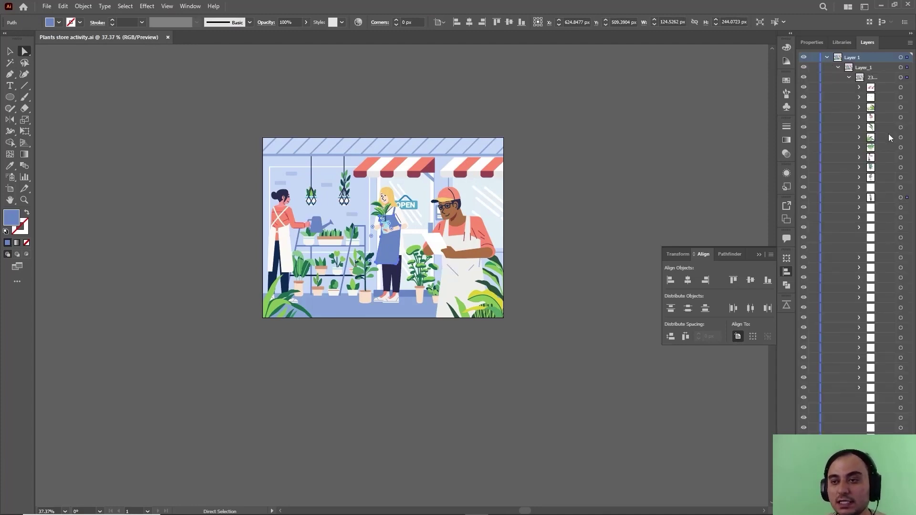
left_click(901, 197)
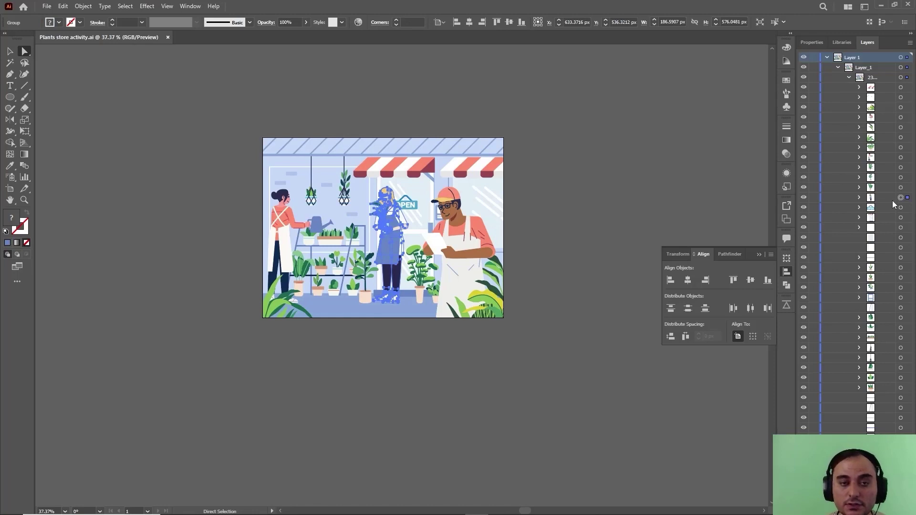
left_click(879, 201)
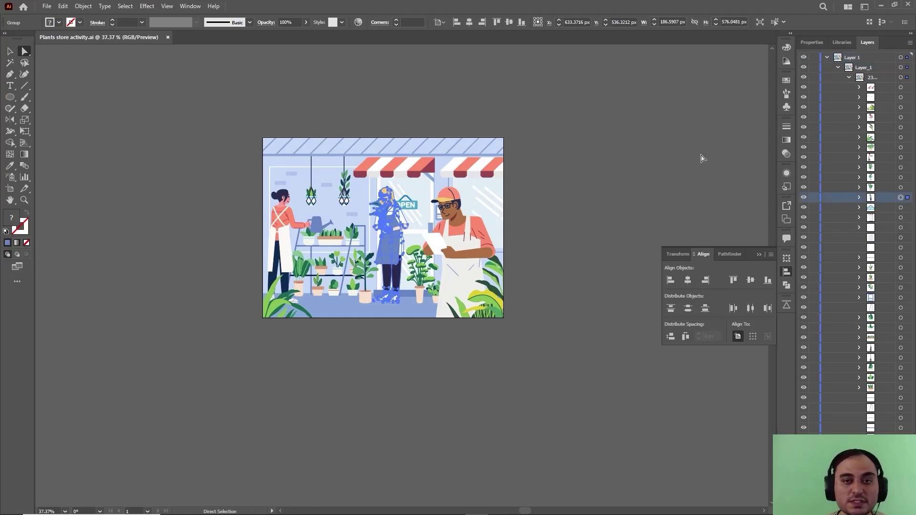
left_click(623, 135)
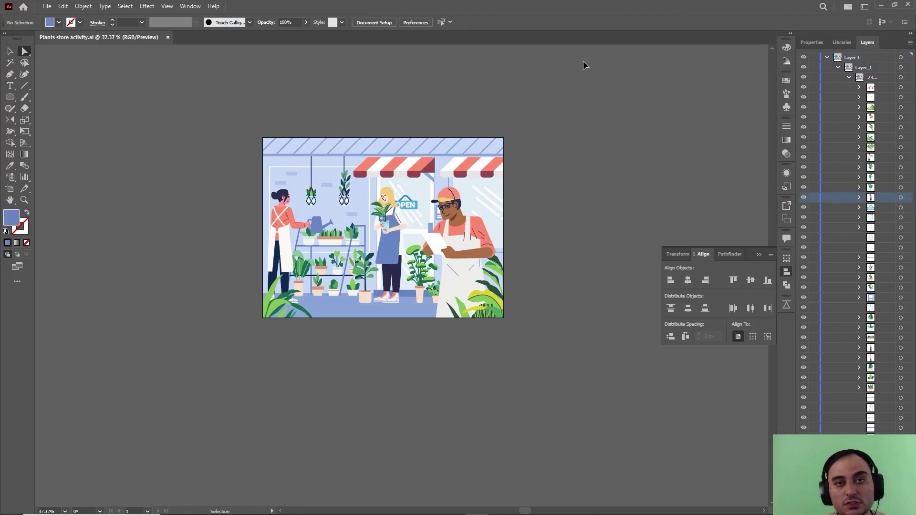
key("ctrl+n")
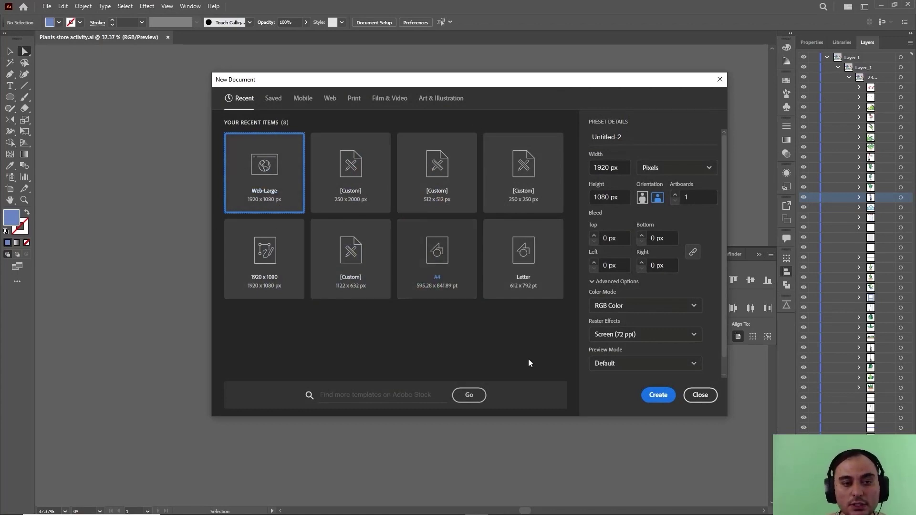
Create the 1920 x 1080 document, paste the woman, enlarge her and move her right of centre.
left_click(658, 395)
key("v")
key("ctrl+v")
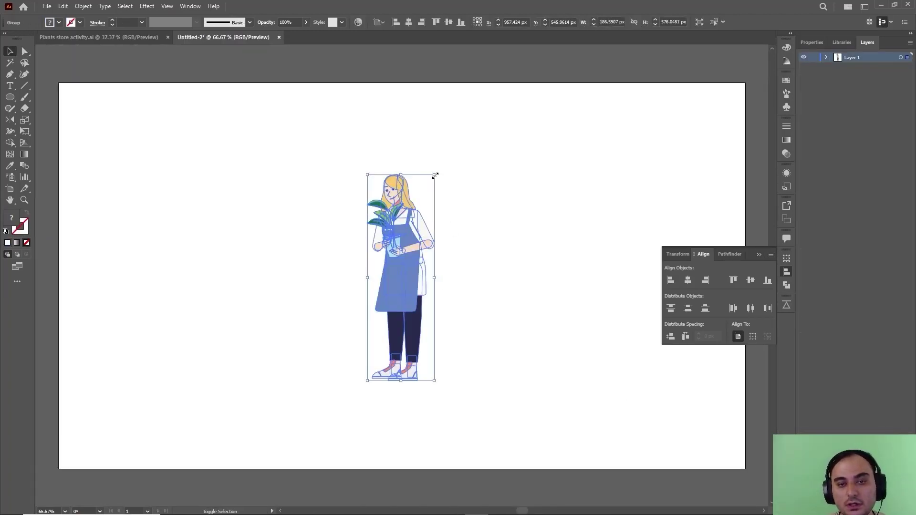
left_click_drag(434, 175, 556, 126)
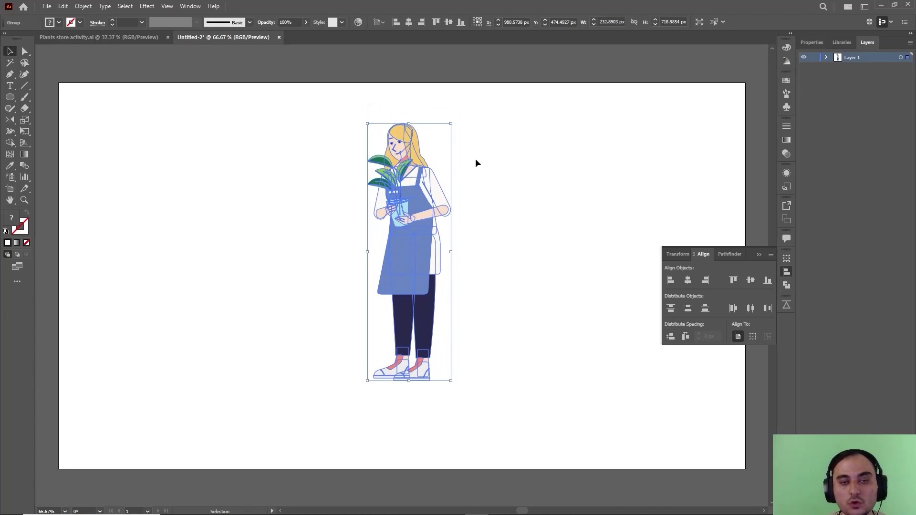
left_click_drag(422, 180, 615, 186)
left_click(706, 138)
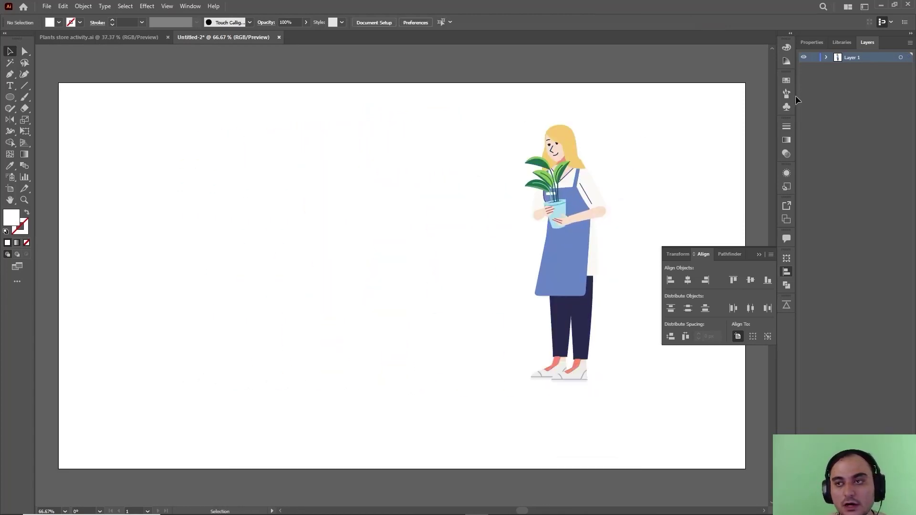
In the woman's expanded group, restack a sub-group below the trouser path.
left_click(827, 57)
left_click(836, 67)
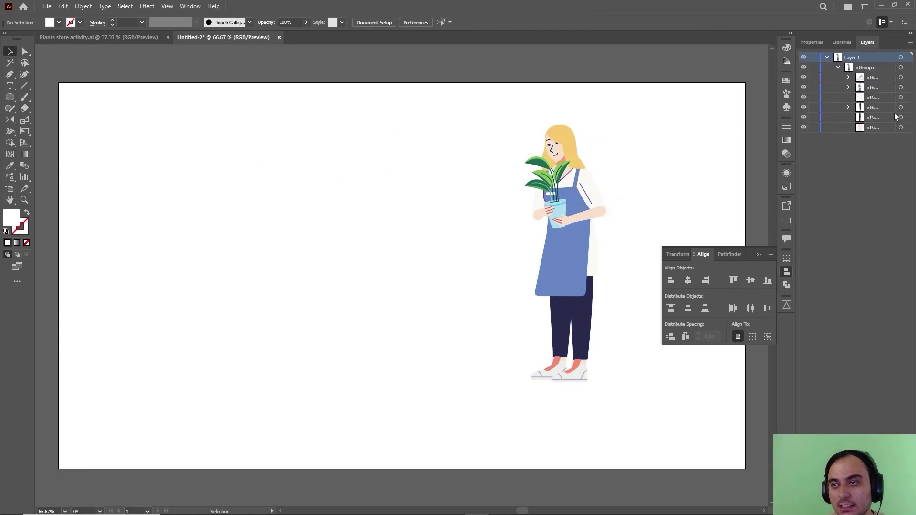
left_click(900, 118)
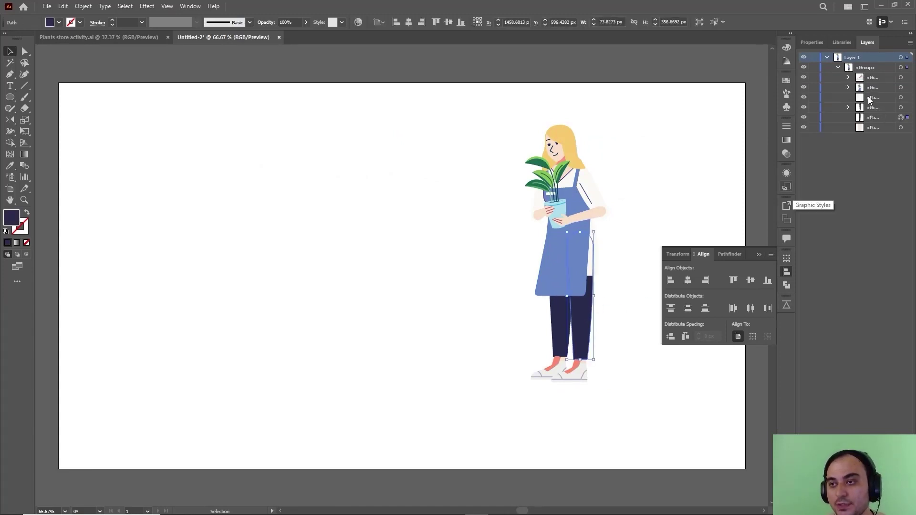
left_click_drag(866, 80, 869, 127)
left_click(868, 127)
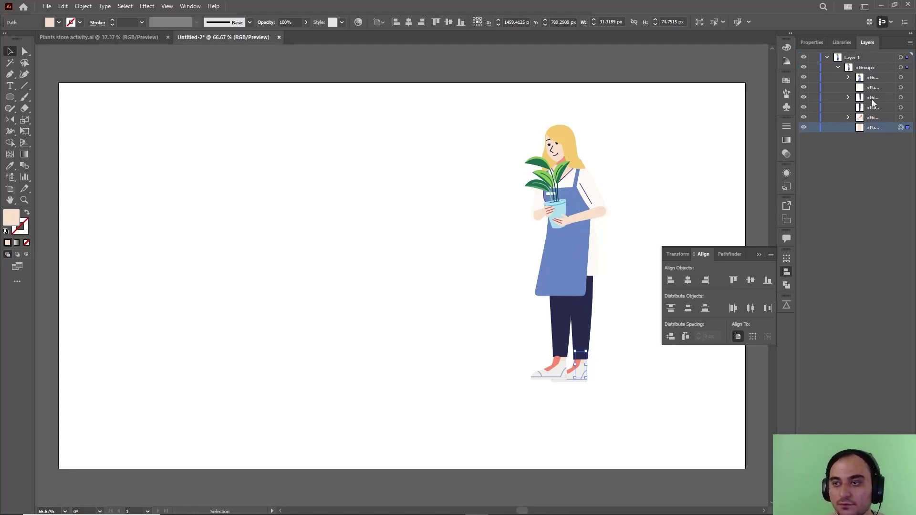
Add Layer 2, move the trouser, ankle and shoe paths into it, and delete Layer 1.
left_click(859, 58)
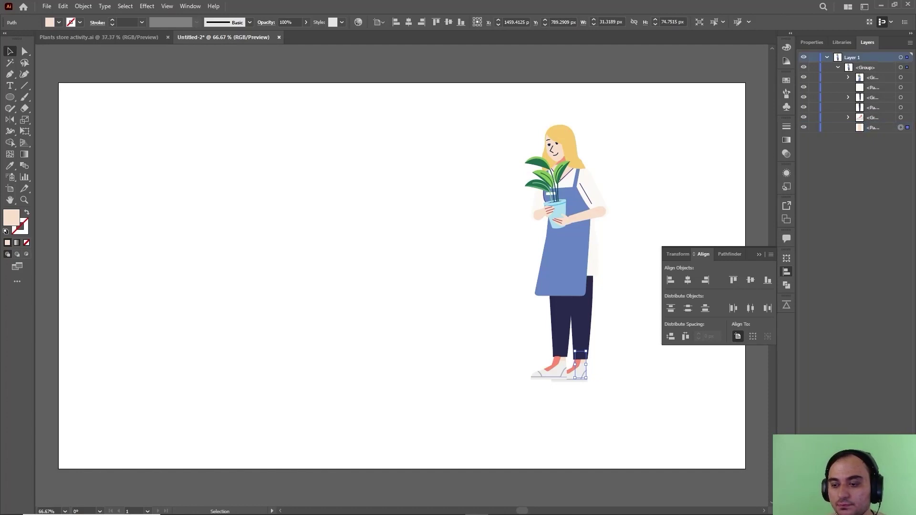
key("ctrl+l")
left_click(869, 138)
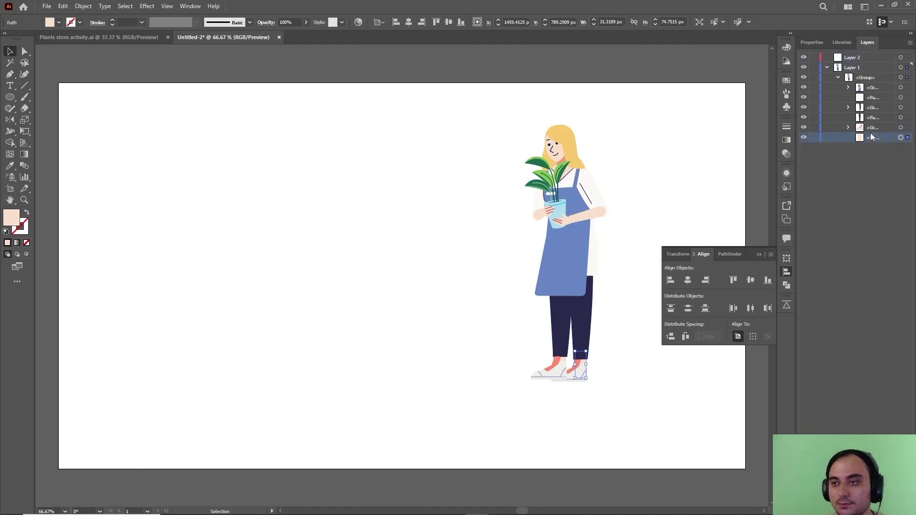
left_click(871, 118, "shift")
left_click_drag(871, 120, 853, 57)
left_click(826, 67)
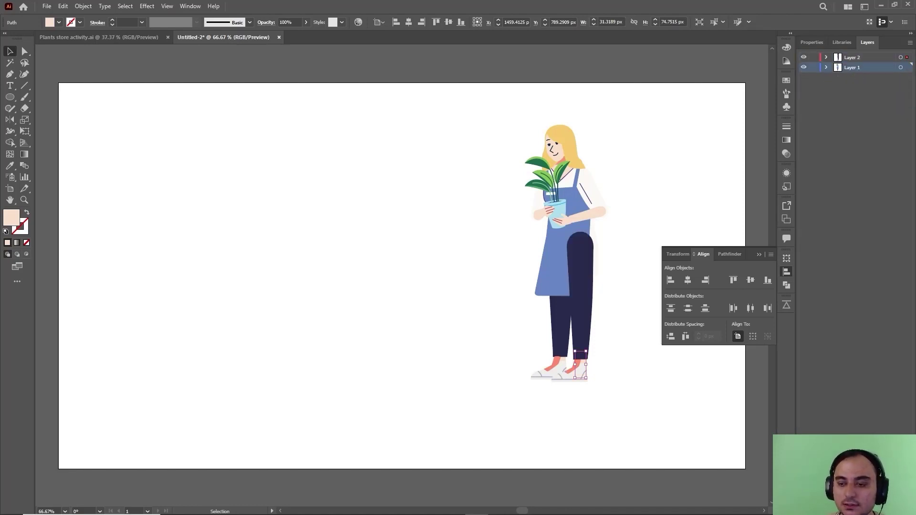
key("Delete")
left_click(473, 275)
Move the leg to the artboard's left side and enlarge it.
left_click_drag(581, 220, 531, 380)
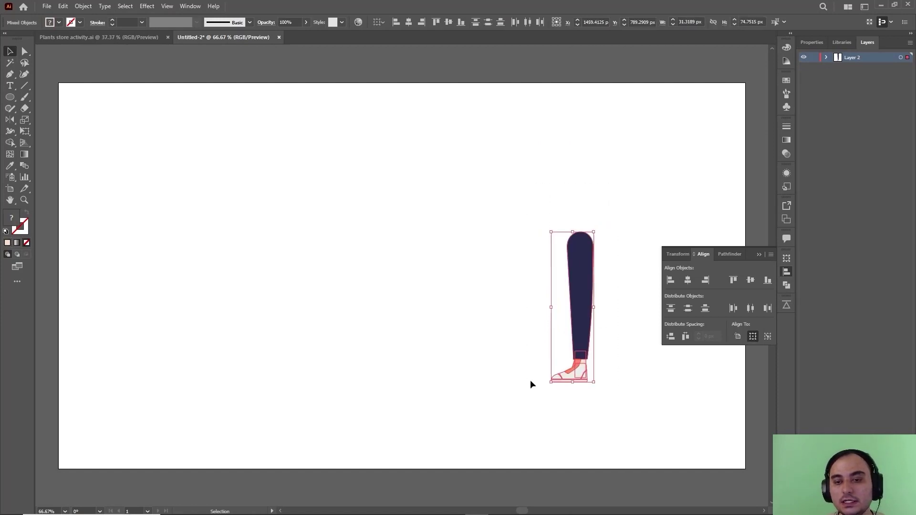
left_click_drag(586, 266, 260, 217)
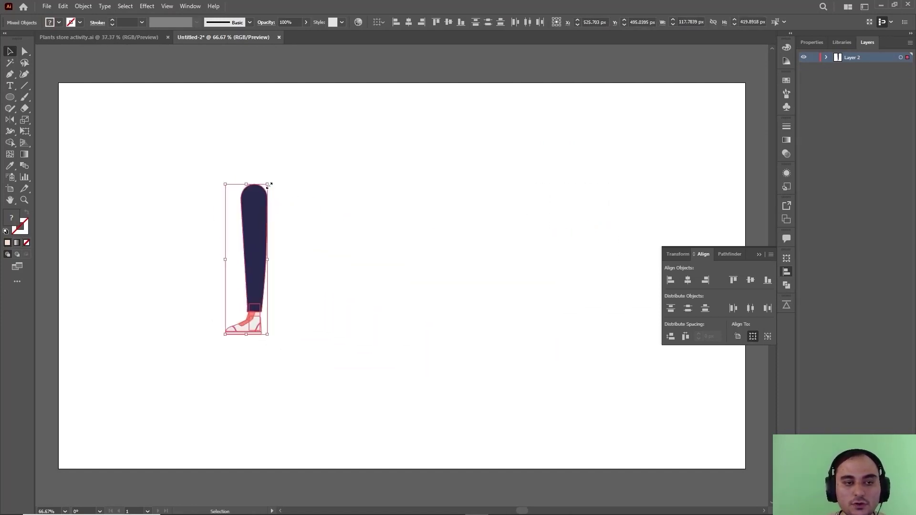
left_click_drag(269, 185, 296, 205)
left_click(352, 175)
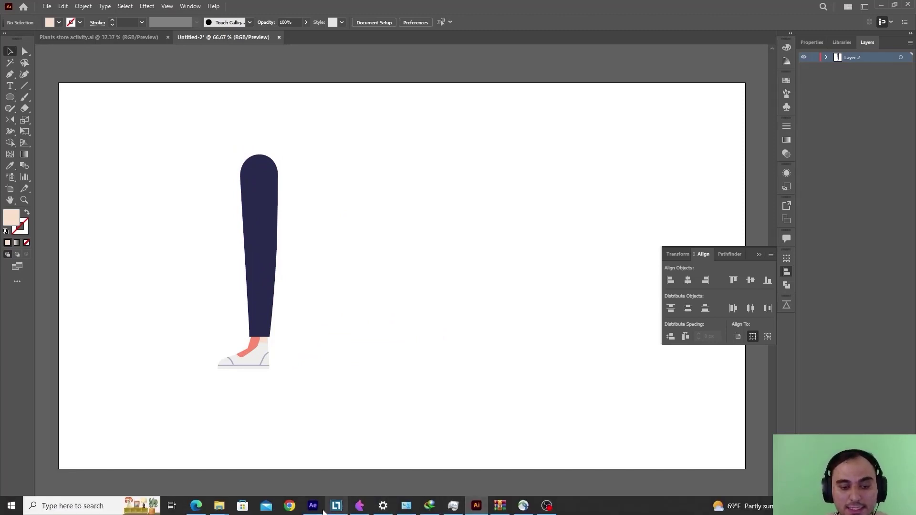
mouse_move(315, 508)
left_click(313, 455)
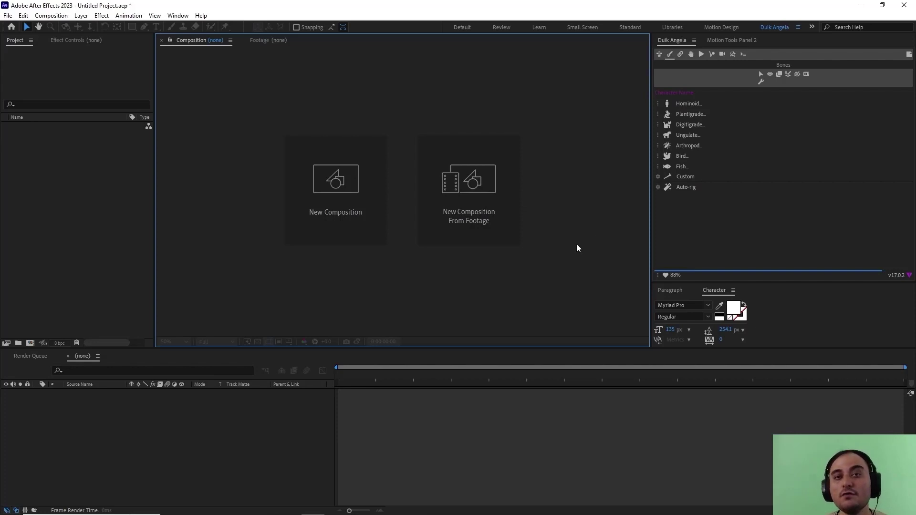
left_click(657, 104)
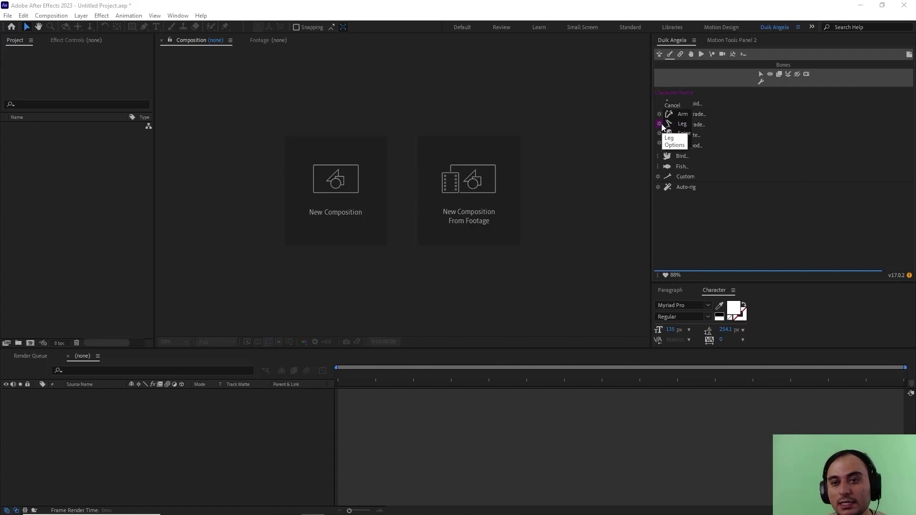
left_click(661, 124)
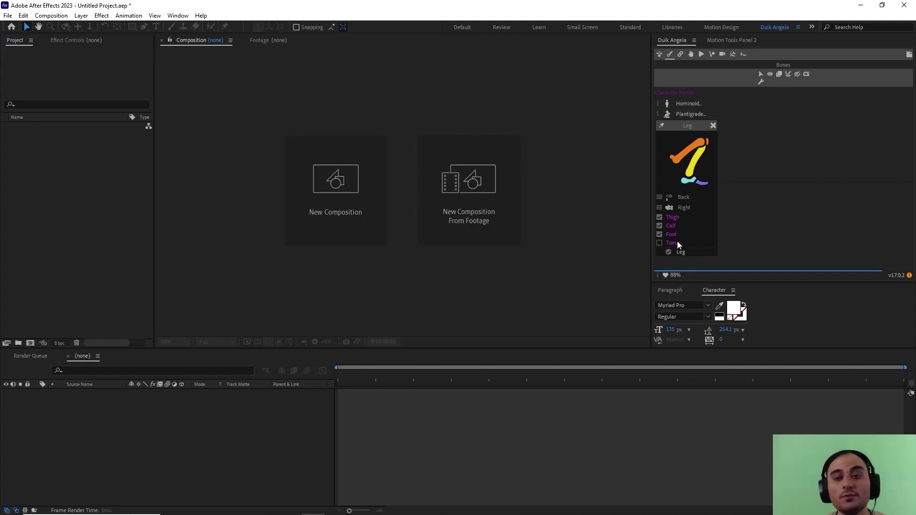
key("alt+Tab")
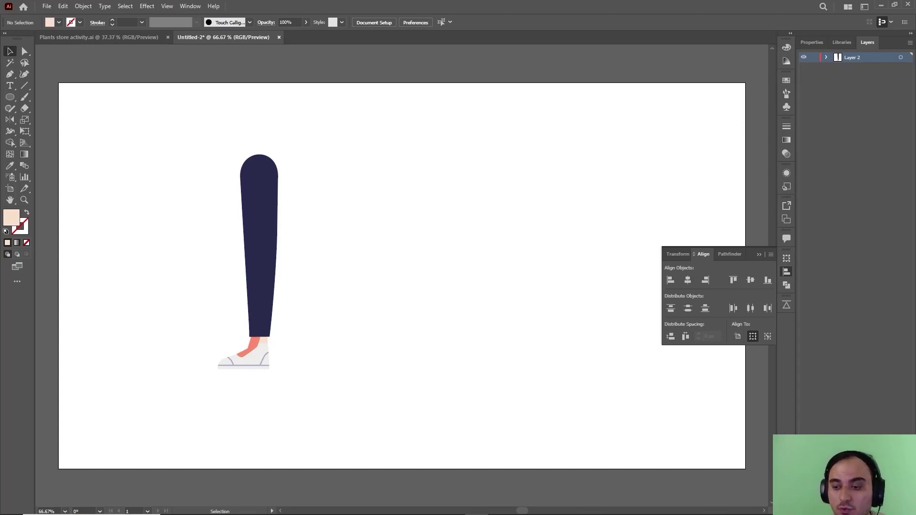
Add new layers and rename them Thigh, Calf and Foot.
key("ctrl+l")
key("ctrl+l")
key("ctrl+l")
key("ctrl+l")
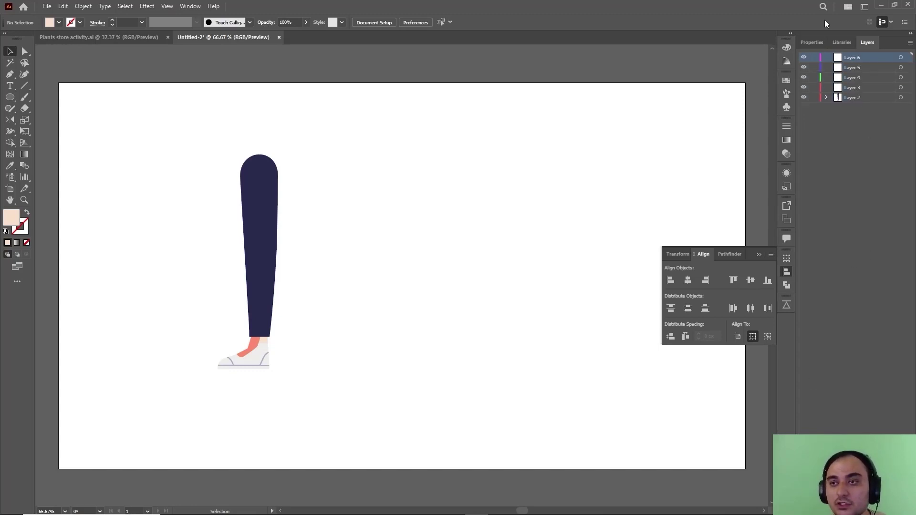
double_click(846, 85)
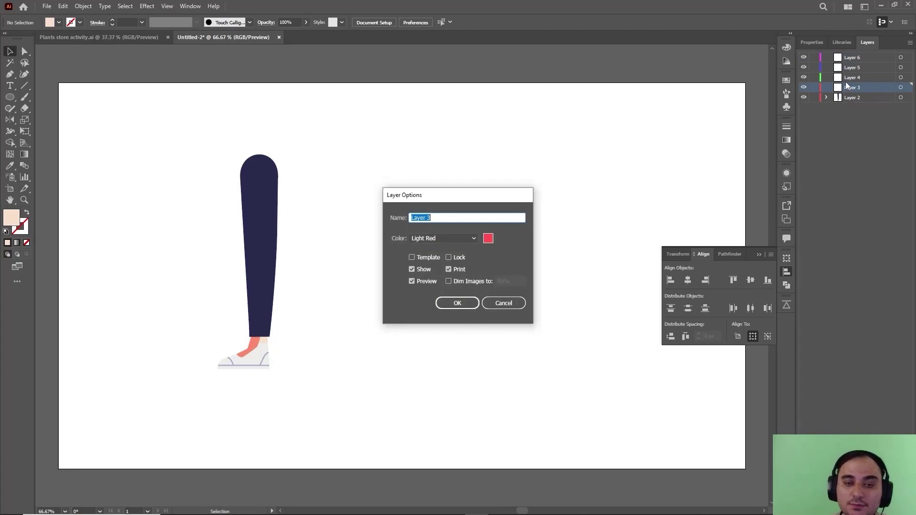
type("Thigh")
key("Return")
left_click(868, 79)
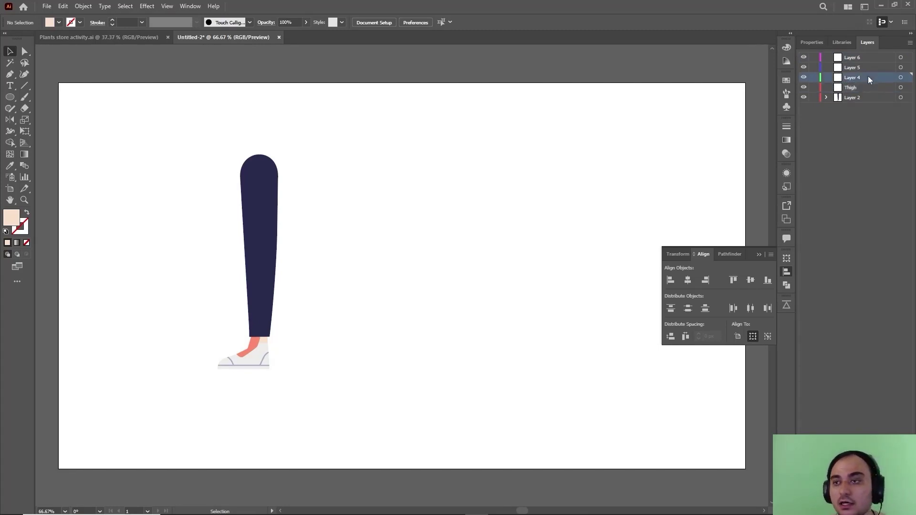
double_click(868, 78)
type("Calf")
key("Return")
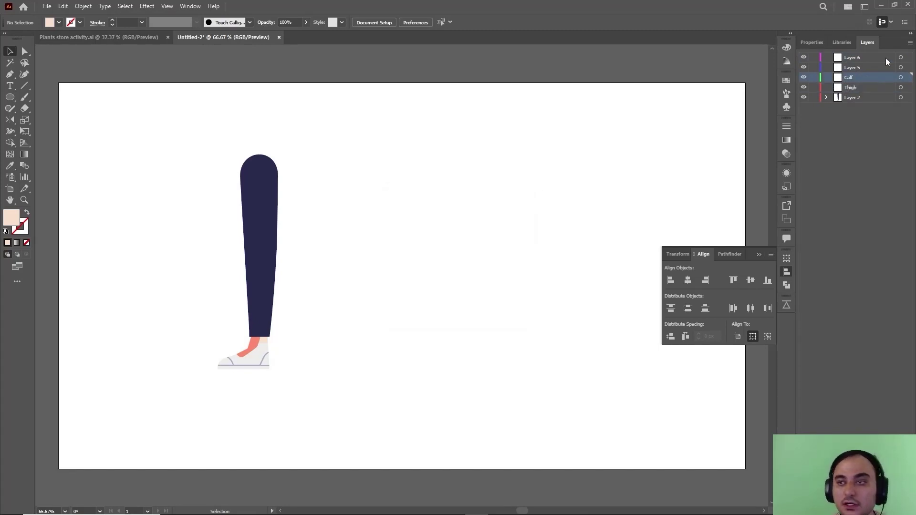
double_click(873, 67)
type("Foot")
key("Return")
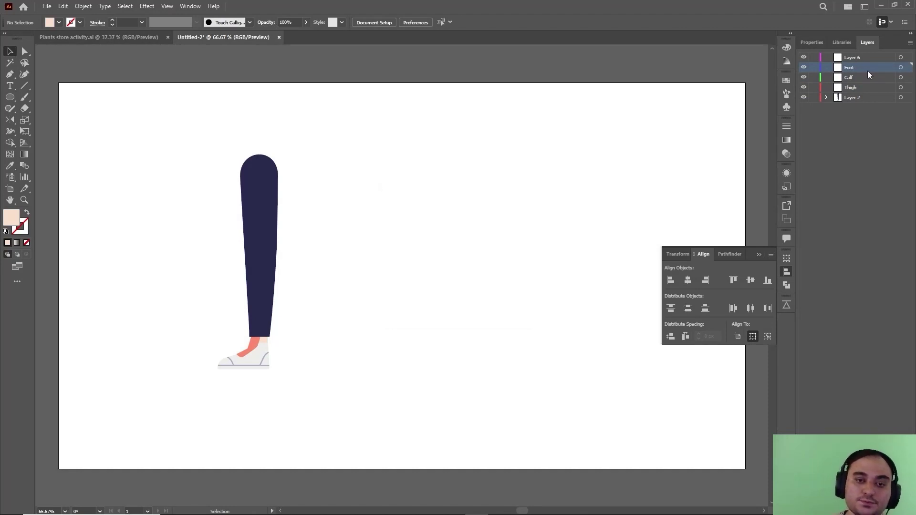
Duplicate the dark leg path in Layer 2 with copy and paste in front.
left_click(822, 98)
left_click(900, 107)
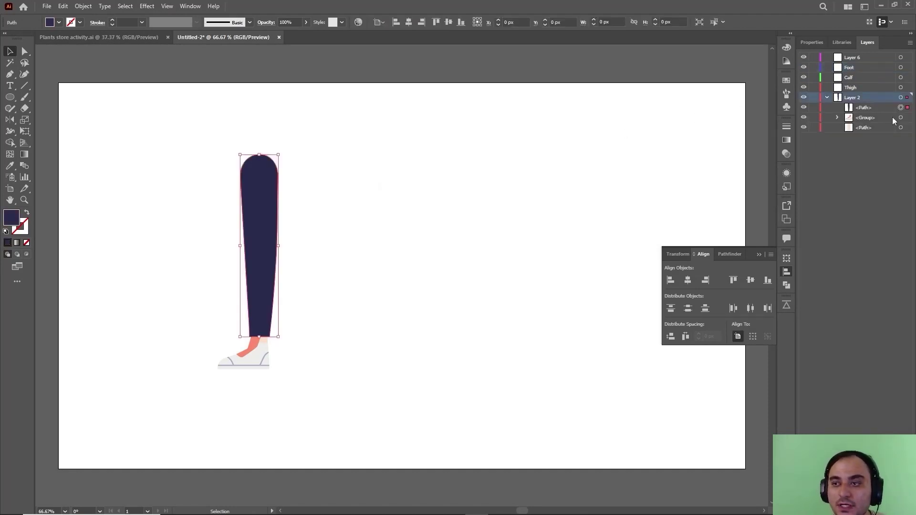
left_click(861, 109)
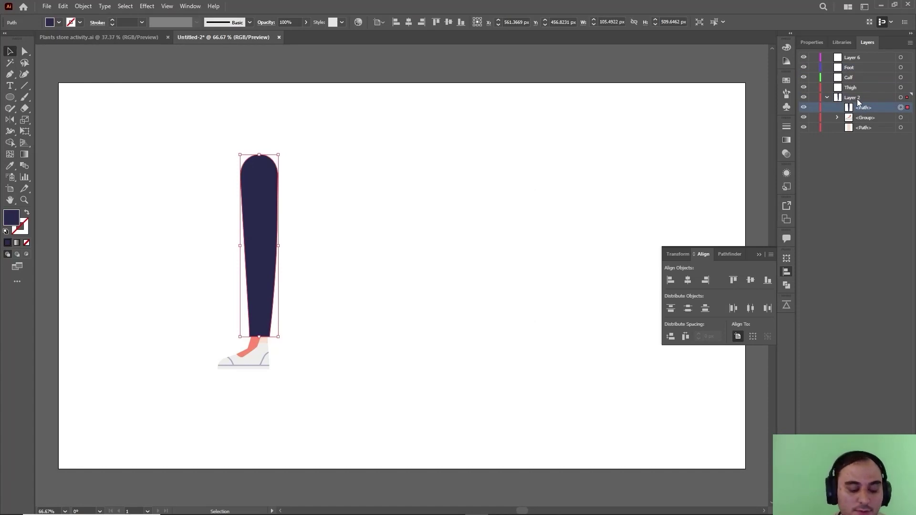
left_click(856, 88)
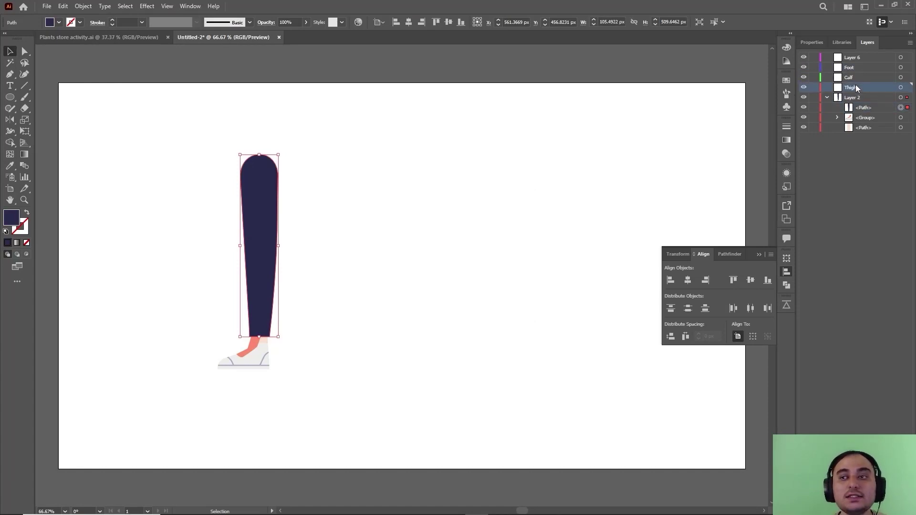
key("ctrl+c")
key("ctrl+f")
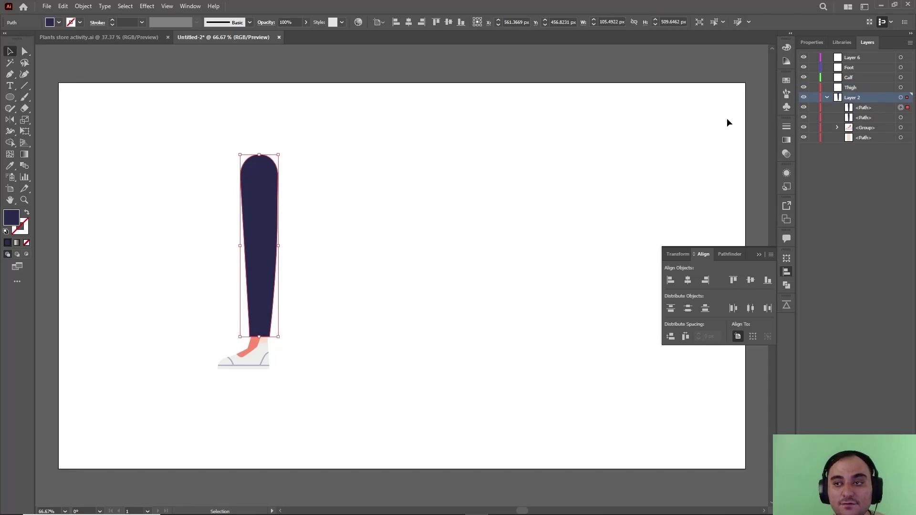
Move the leg path into the Thigh layer, undoing a stray pasted copy.
left_click_drag(855, 110, 857, 88)
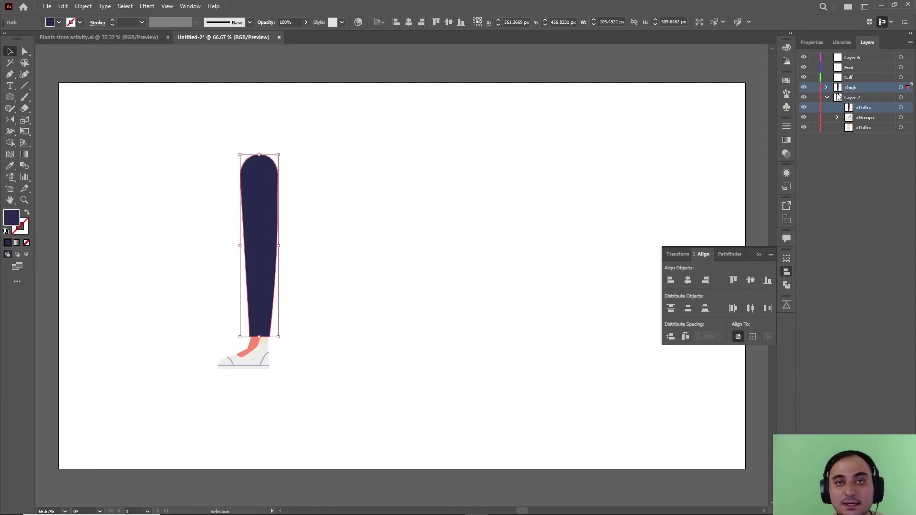
key("ctrl+v")
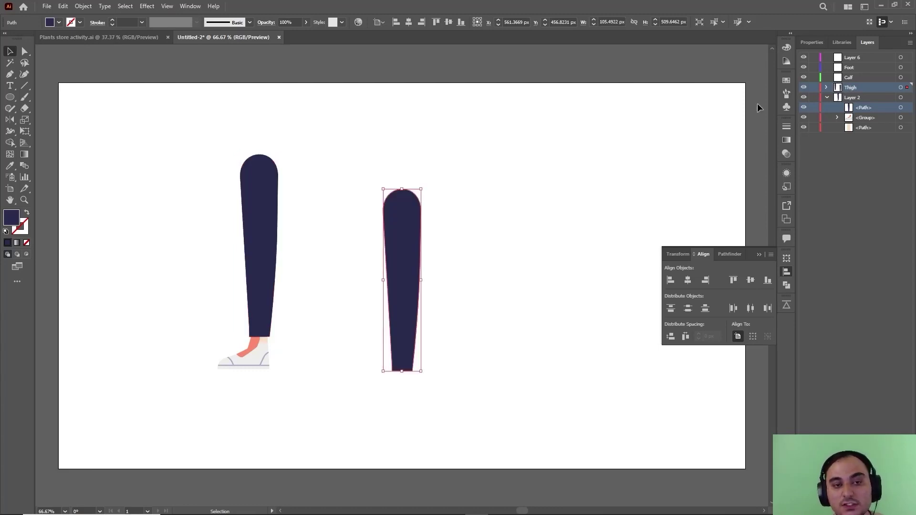
key("a")
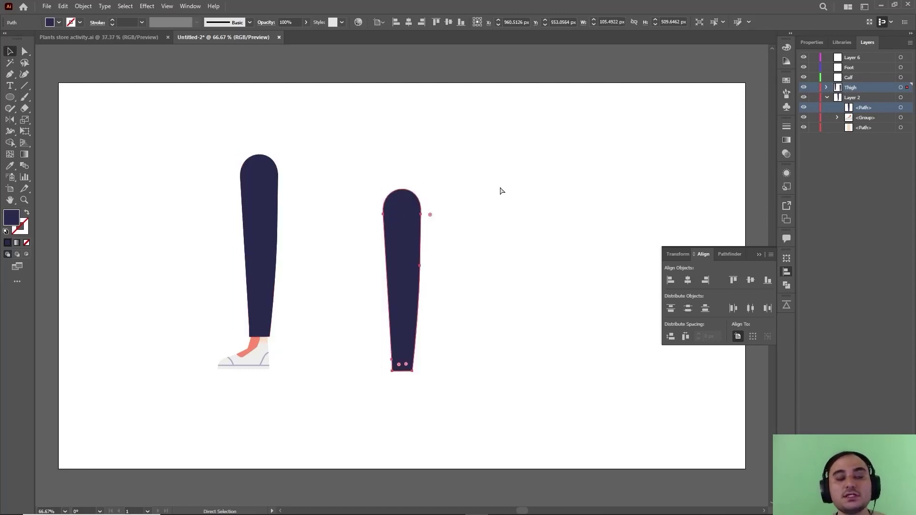
key("v")
key("ctrl+z")
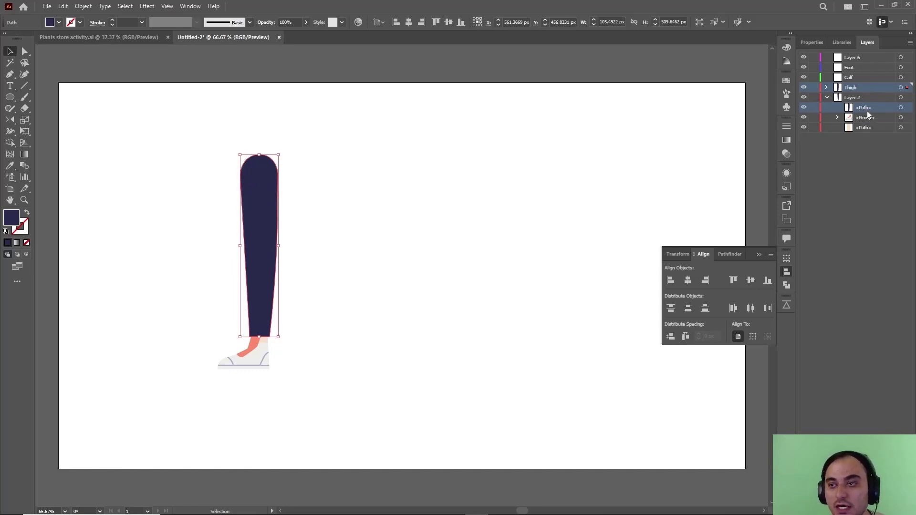
left_click_drag(867, 109, 844, 86)
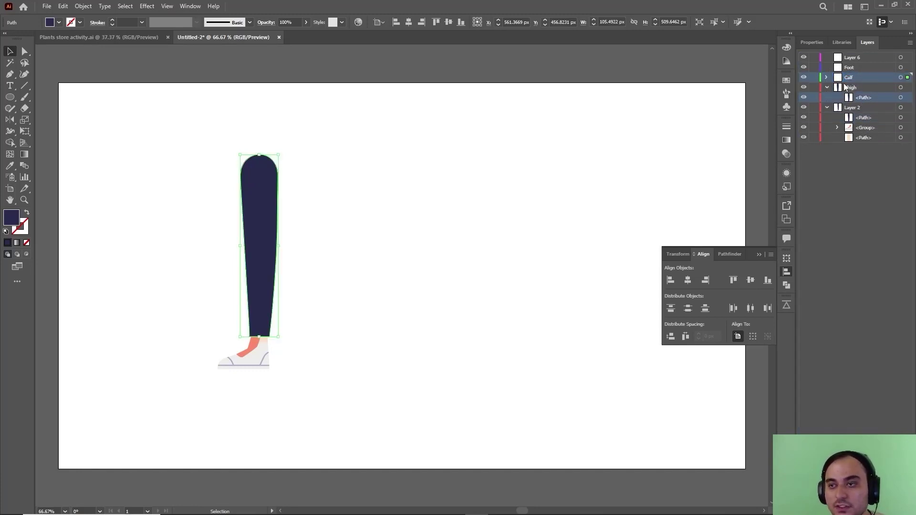
left_click(827, 88)
left_click(862, 146)
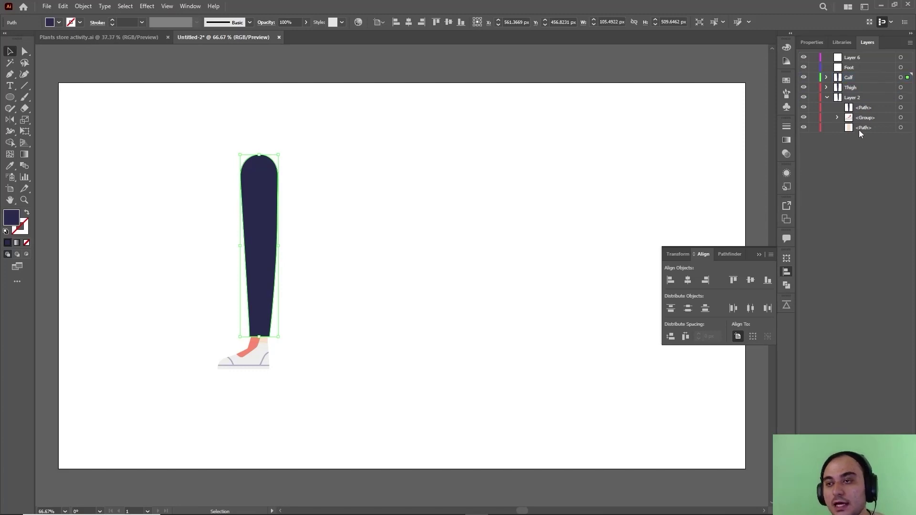
Move the shoe group into Foot and a leg path into Calf, delete Layer 2, hide other layers.
left_click_drag(866, 123, 851, 67)
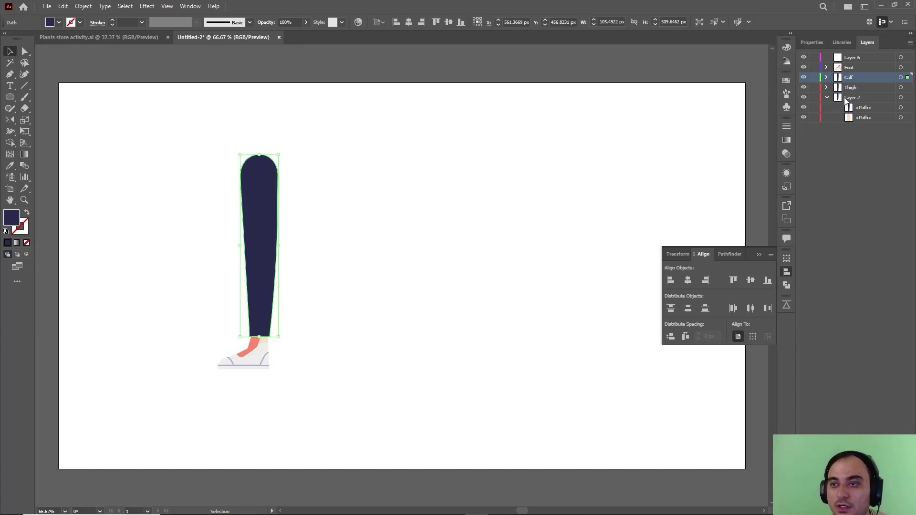
left_click(845, 98)
left_click_drag(861, 121, 849, 79)
left_click(853, 99)
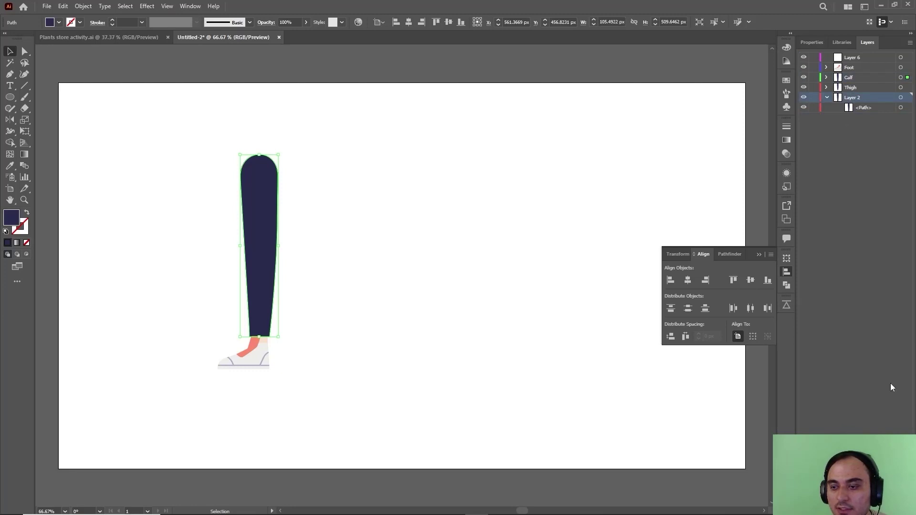
key("Delete")
left_click(499, 279)
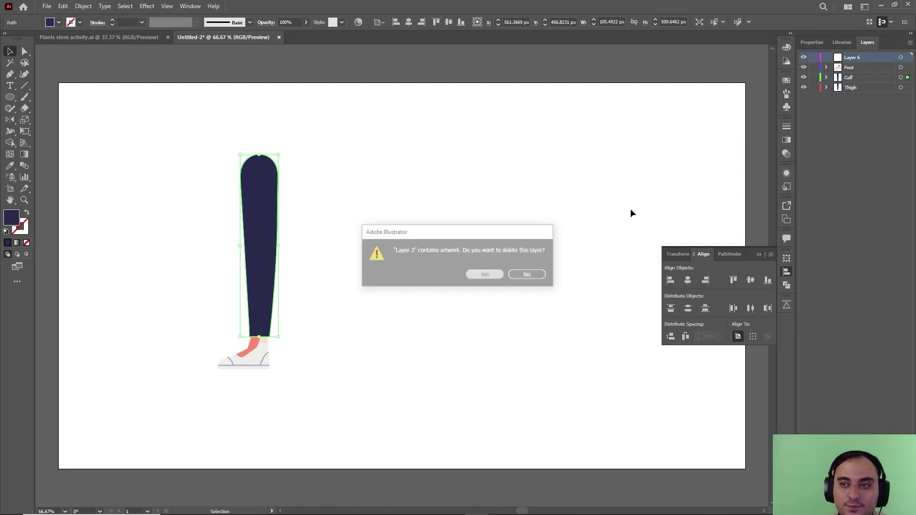
left_click(826, 88)
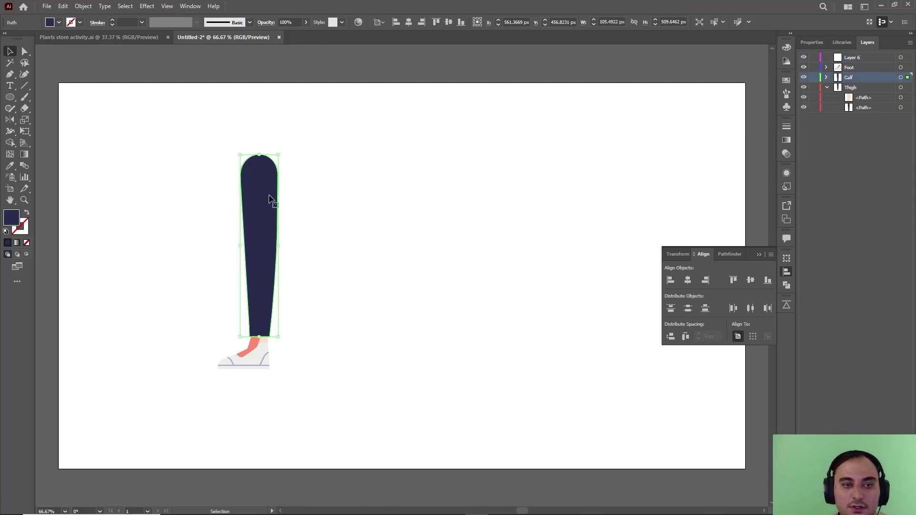
left_click_drag(804, 77, 803, 57)
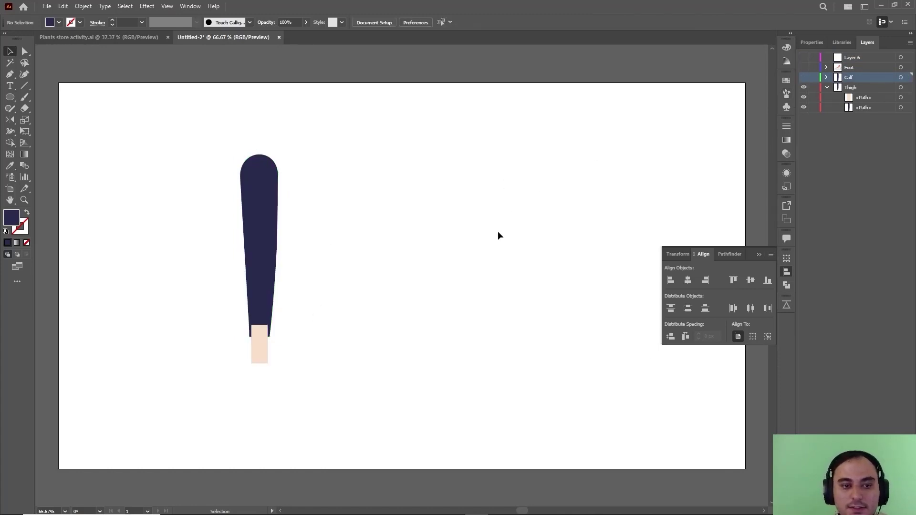
Hide the peach skin piece and add an anchor point on the thigh's left edge.
left_click(803, 98)
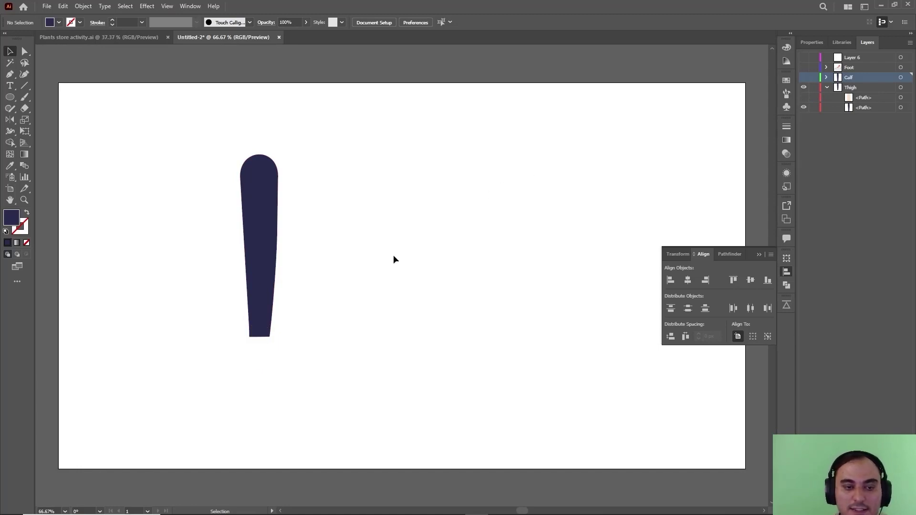
left_click(245, 204)
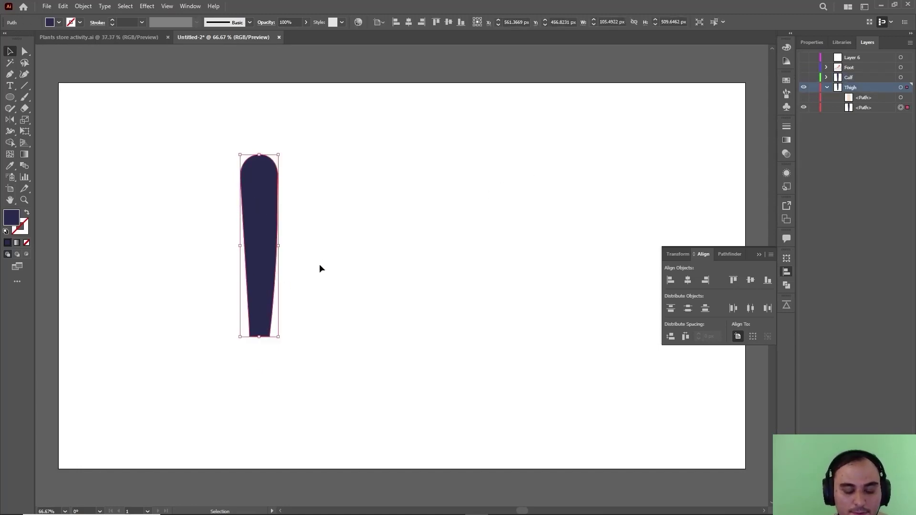
key("p")
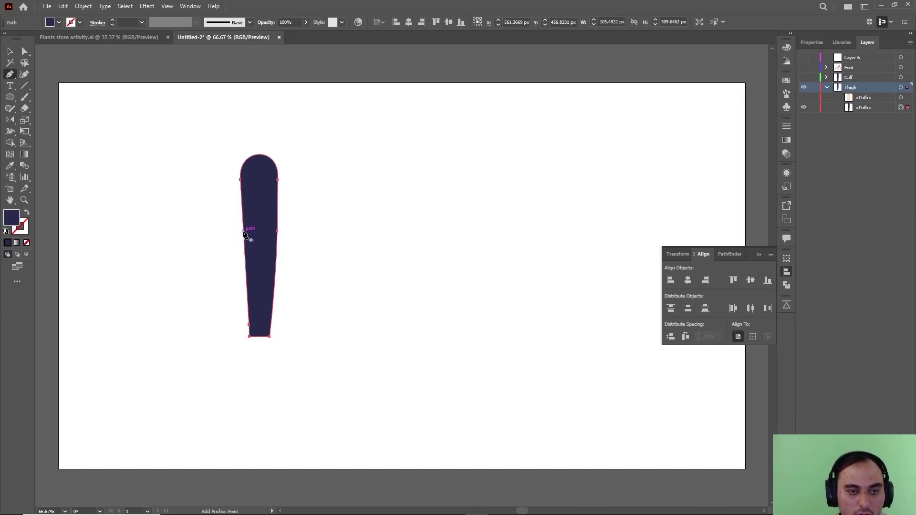
left_click(243, 232)
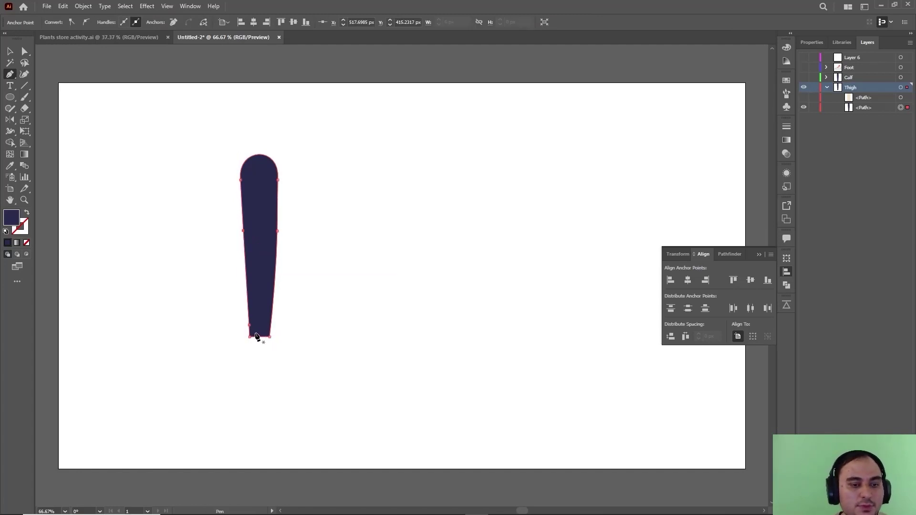
Delete the thigh's bottom anchor points so the trouser path ends at the knee.
key("a")
left_click(257, 333)
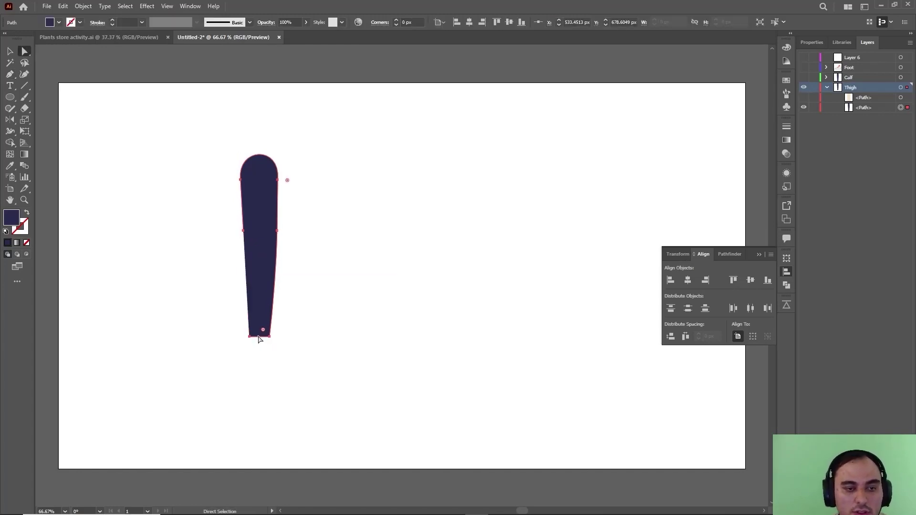
key("Delete")
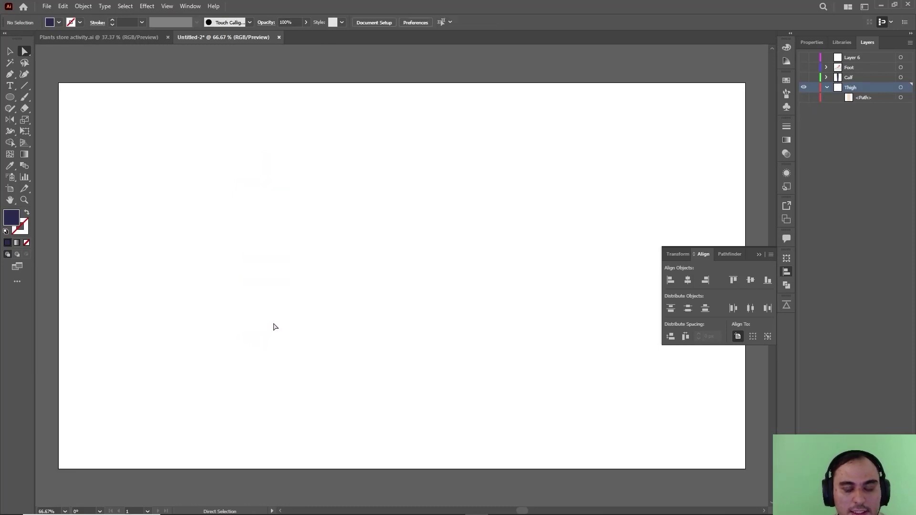
key("ctrl+z")
left_click(290, 337)
left_click_drag(291, 337, 228, 342)
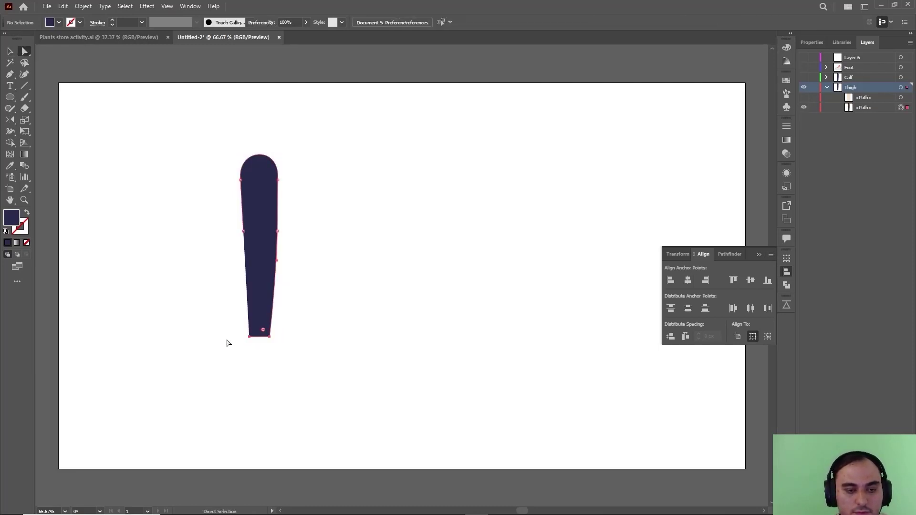
left_click_drag(306, 339, 270, 342)
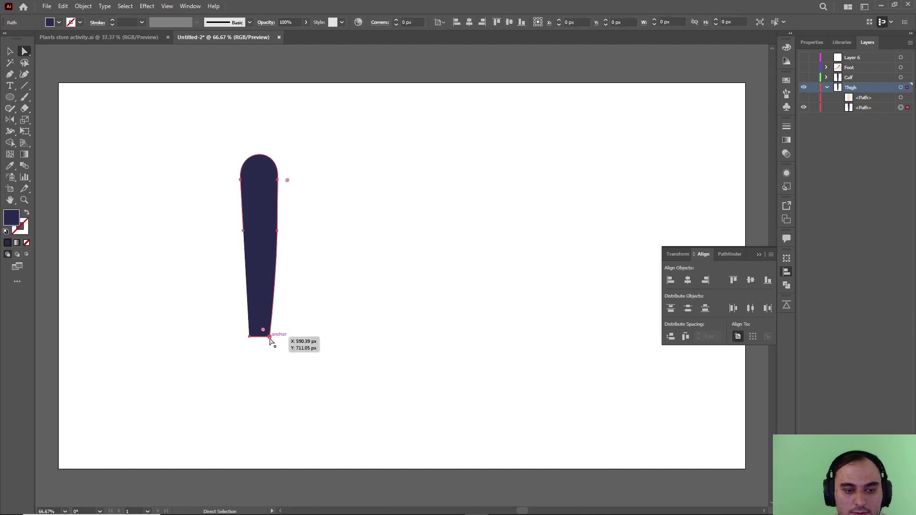
key("Delete")
left_click(365, 248)
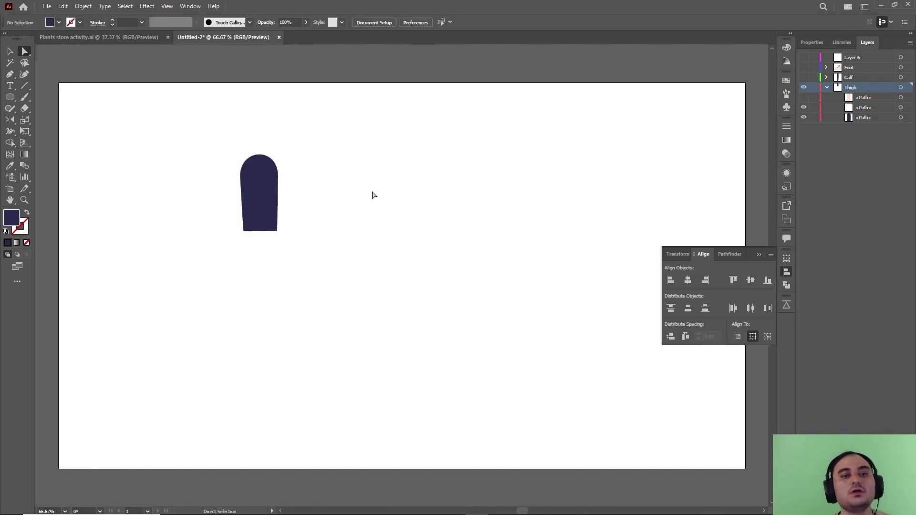
key("v")
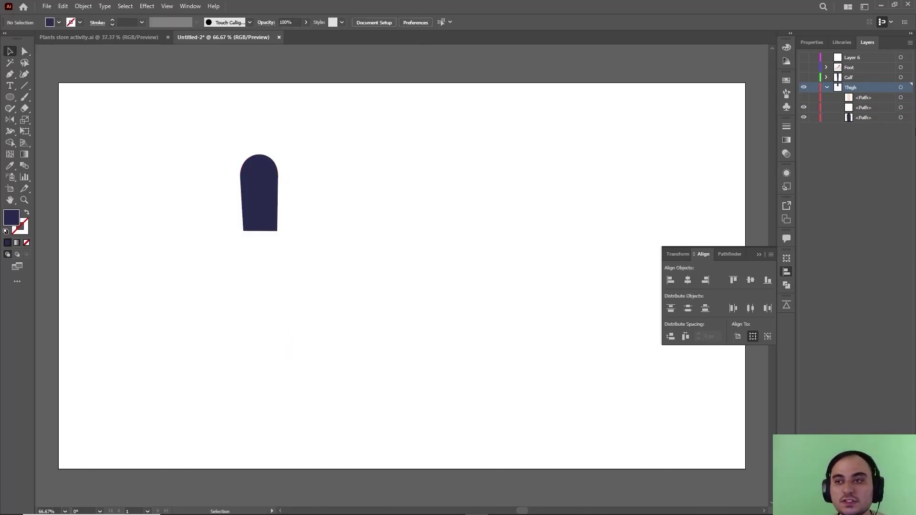
Show only the Calf layer and delete the calf's rounded top anchors to flatten it.
left_click(804, 87)
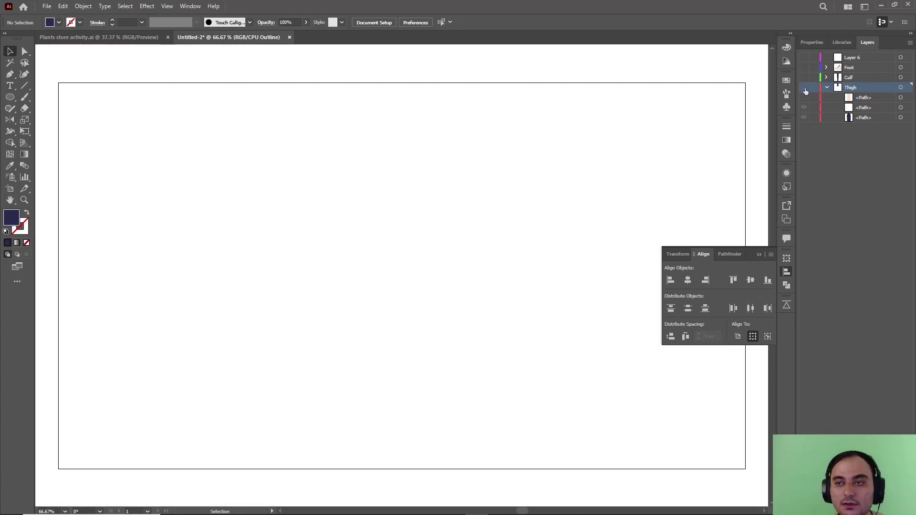
left_click(804, 79)
left_click(267, 186)
key("p")
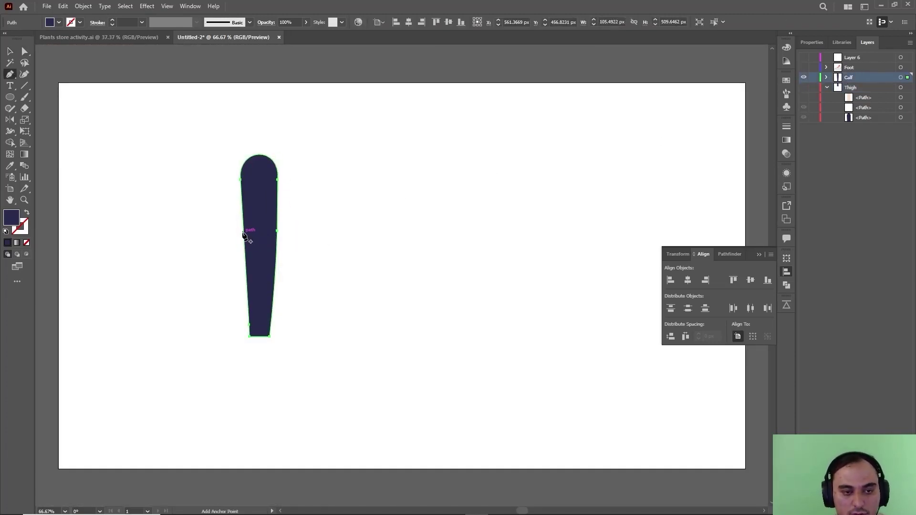
left_click(243, 233)
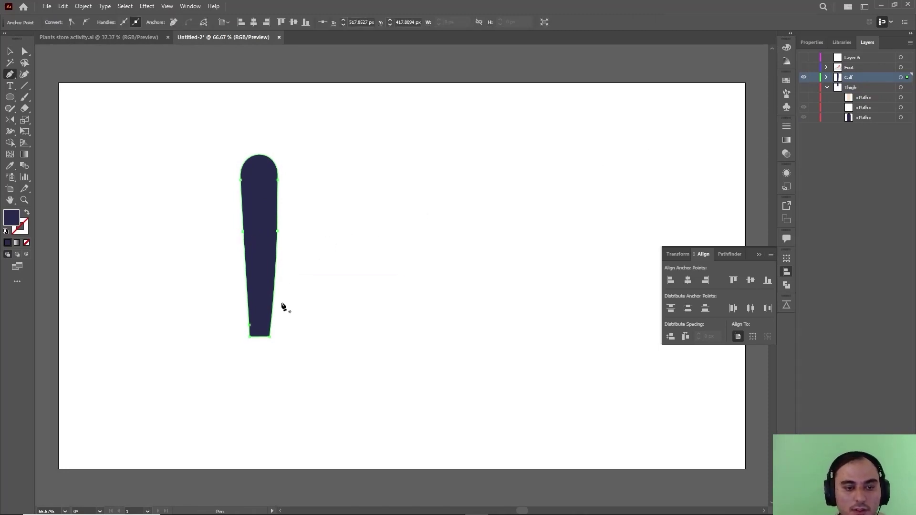
key("a")
left_click_drag(213, 160, 310, 191)
key("Delete")
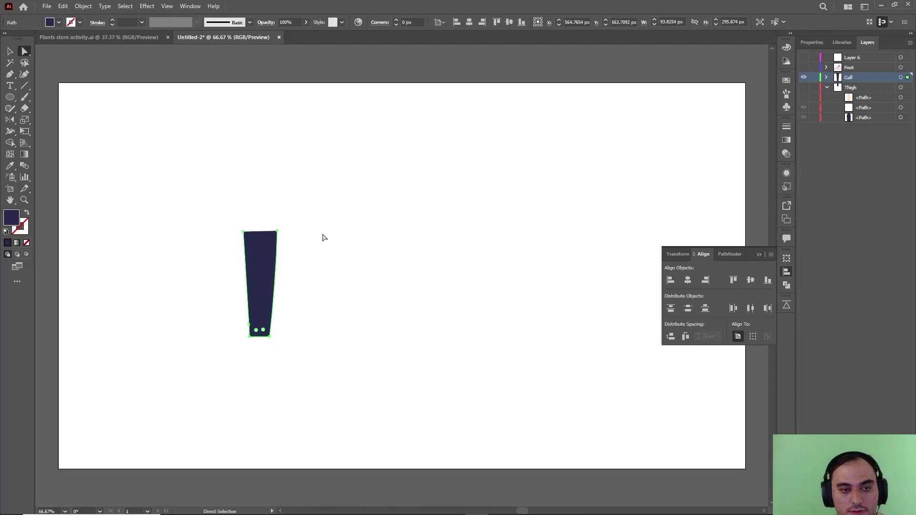
left_click(342, 231)
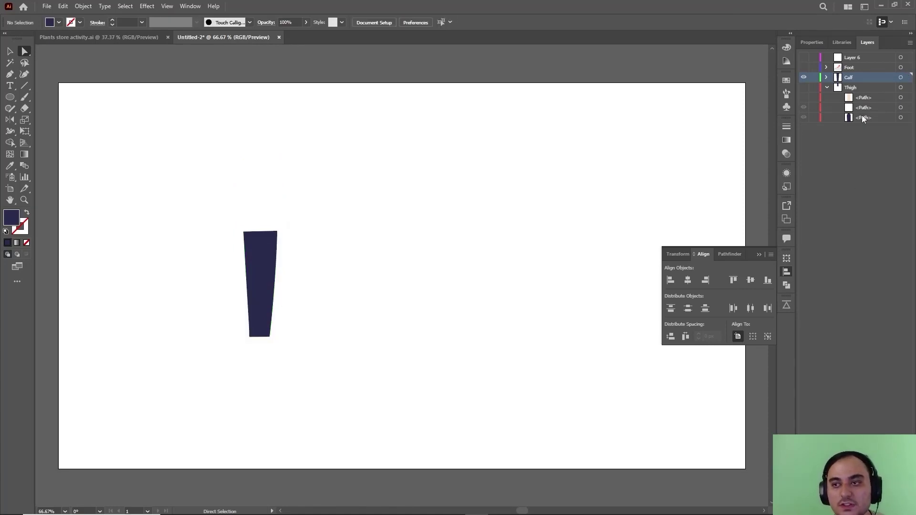
Move a Thigh path and the skin-coloured path into Calf and make Thigh visible again.
left_click_drag(865, 101, 852, 79)
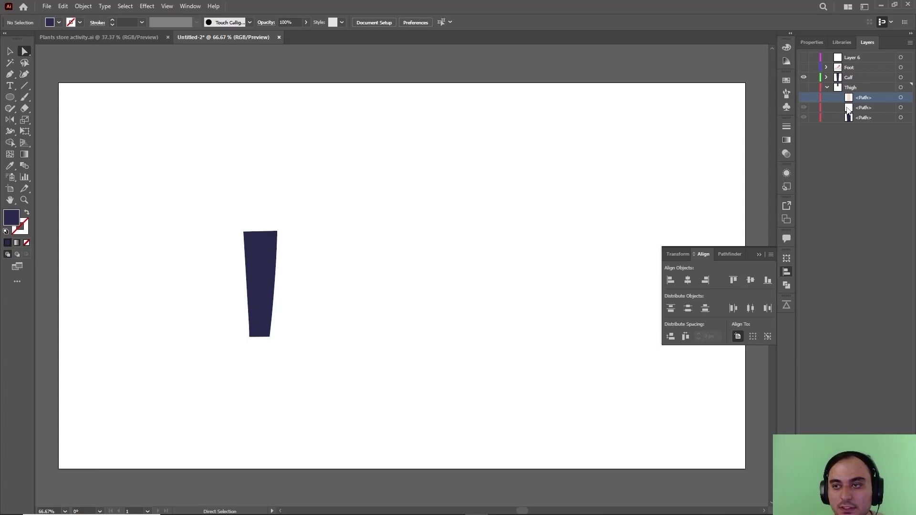
left_click(803, 87)
left_click(803, 98)
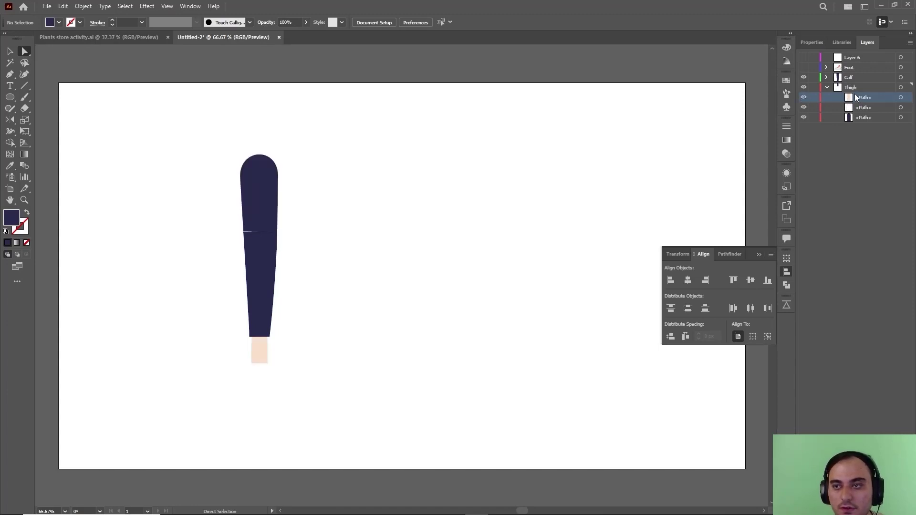
left_click_drag(861, 98, 849, 75)
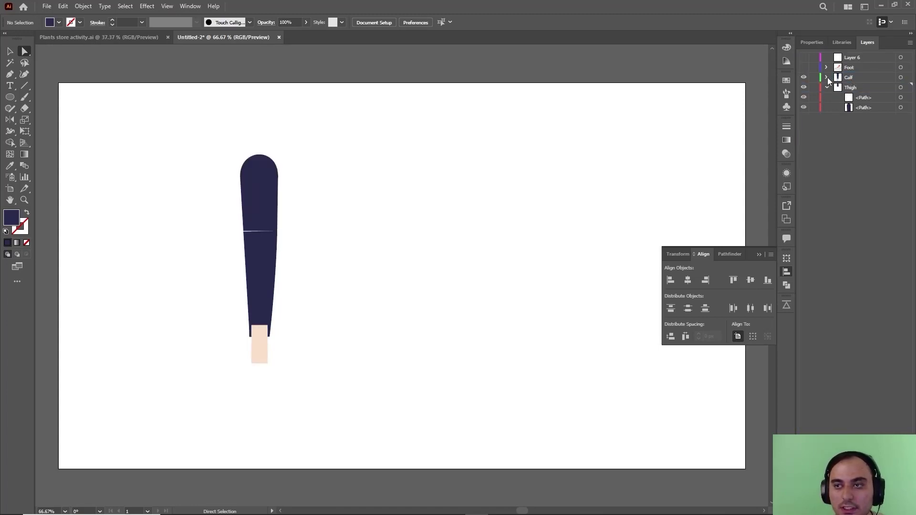
left_click(827, 78)
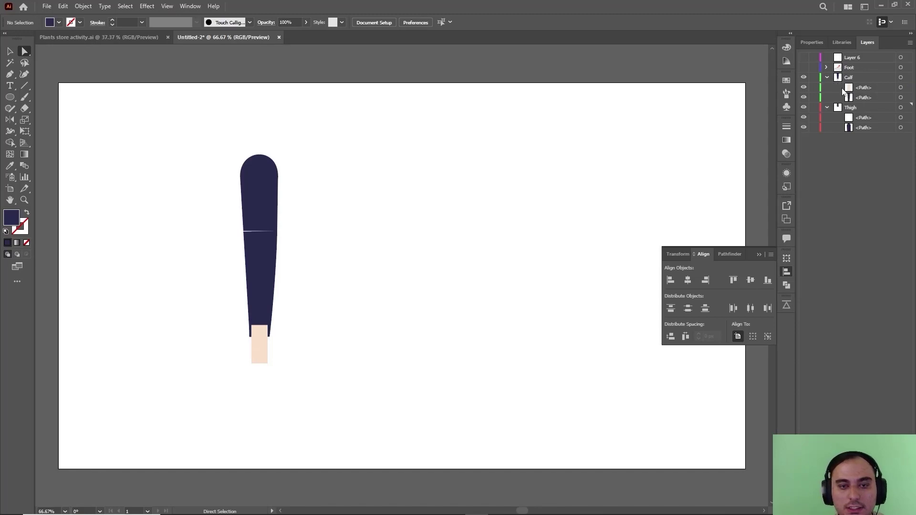
left_click(827, 77)
left_click(262, 247)
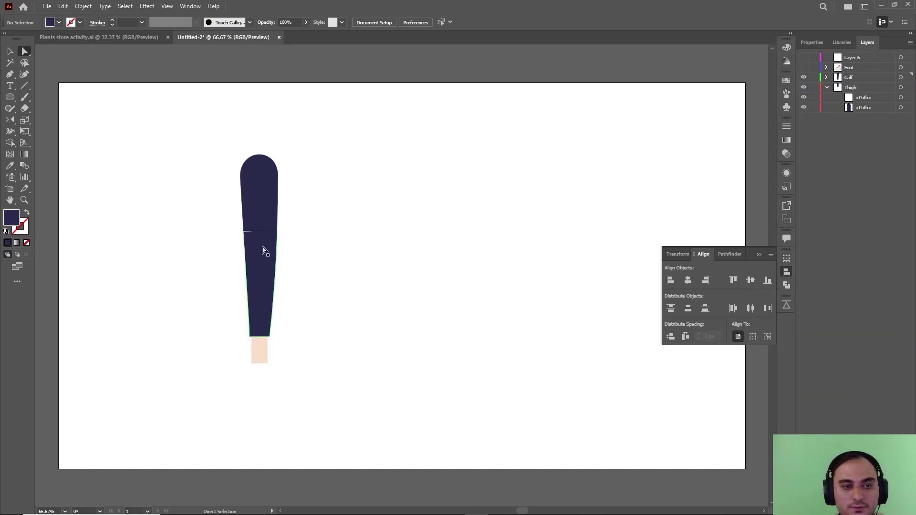
Zoom into the knee joint and try pulling the calf's top-left corner up, then undo.
key("z")
left_click(262, 251)
left_click(383, 249)
left_click_drag(382, 249, 251, 213)
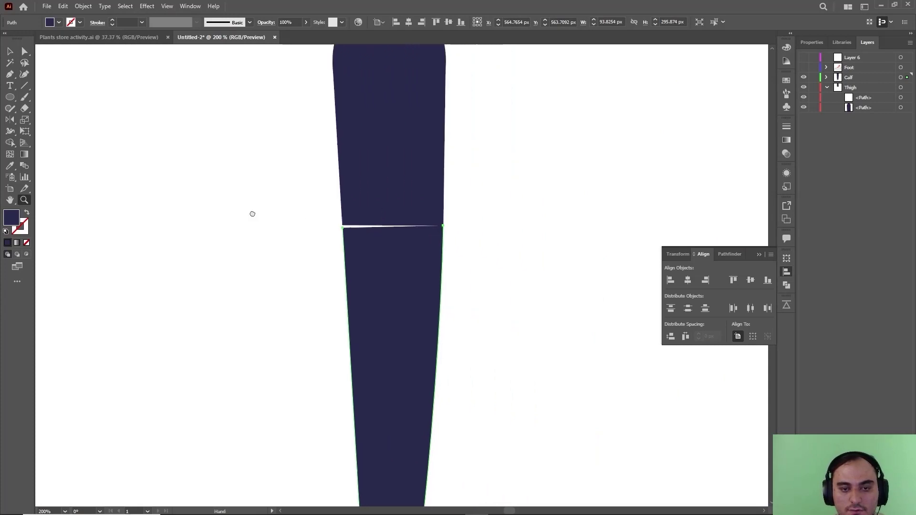
left_click(326, 242)
left_click(327, 242)
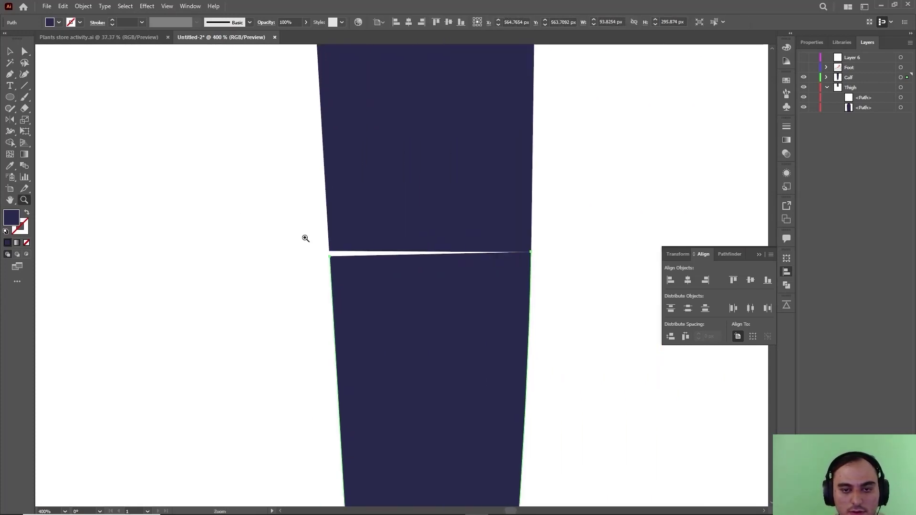
key("p")
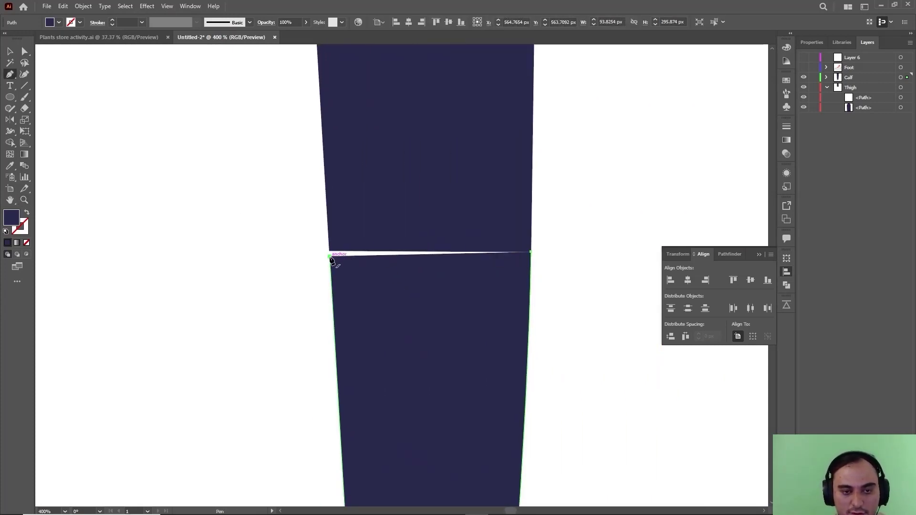
key("a")
left_click(331, 259)
left_click_drag(333, 260, 330, 251)
left_click(561, 280)
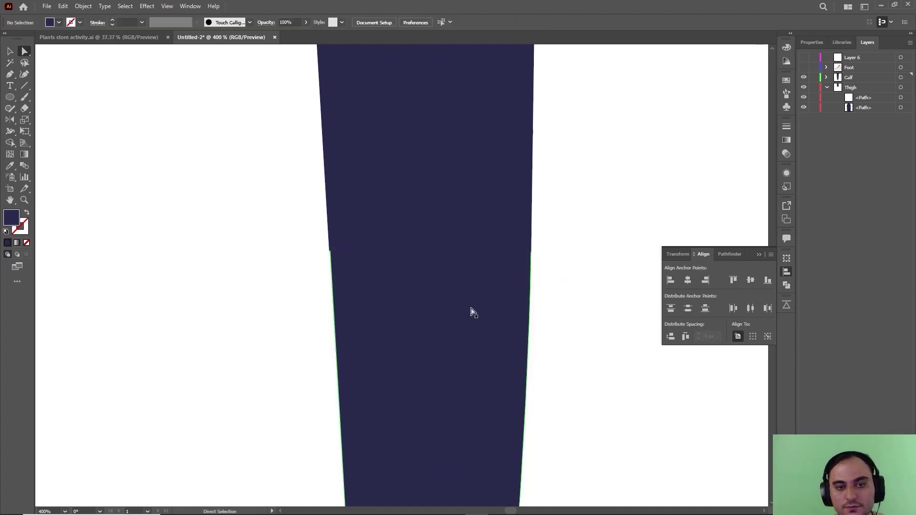
key("ctrl+z")
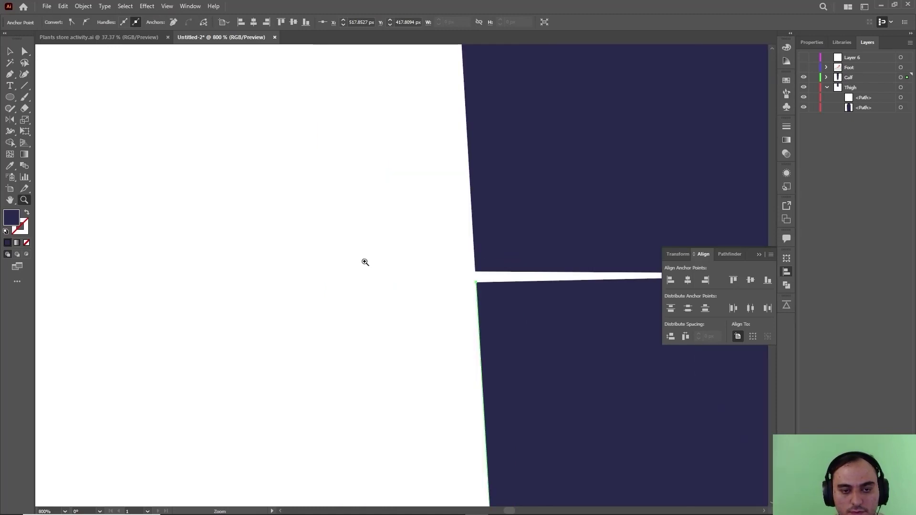
Snap the calf's top-left corner onto the thigh's corner to close the white gap.
key("ctrl+plus")
left_click_drag(473, 286, 475, 274)
key("ctrl+minus")
key("ctrl+minus")
key("ctrl+minus")
key("ctrl+minus")
key("ctrl+minus")
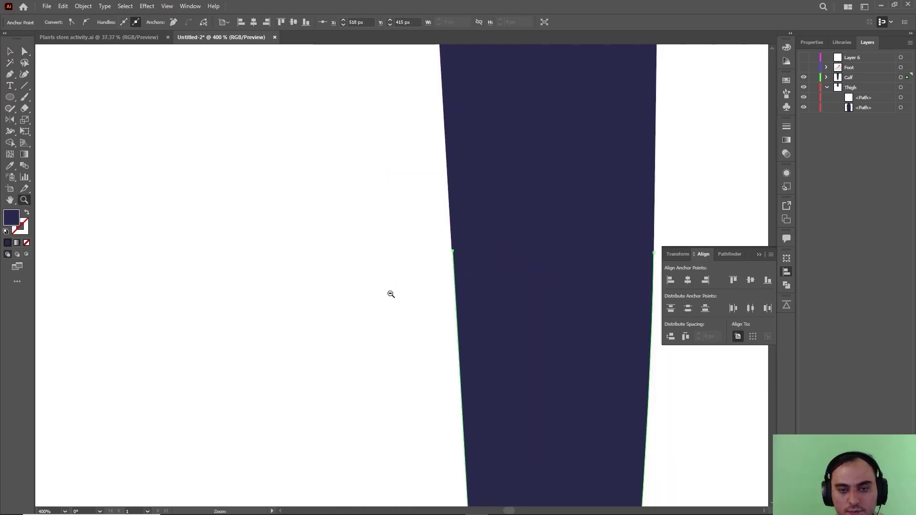
key("v")
left_click(613, 308)
key("ctrl+minus")
key("ctrl+minus")
key("ctrl+minus")
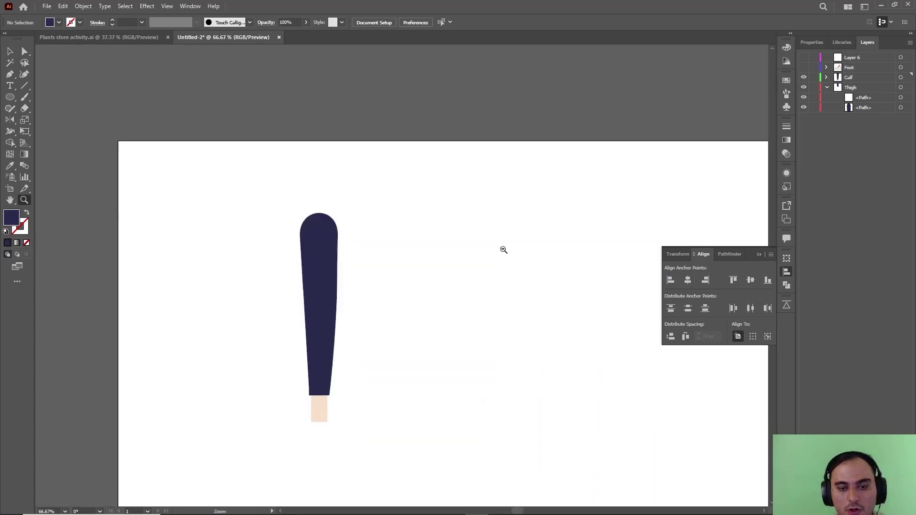
Delete the empty Layer 6, collapse Thigh, and make the Foot layer visible.
left_click(850, 58)
key("ctrl+z")
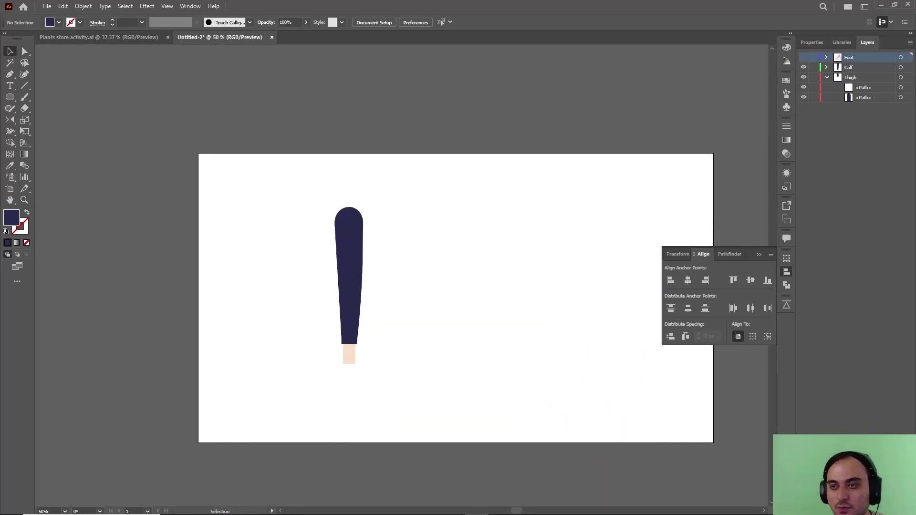
left_click(827, 77)
left_click(803, 57)
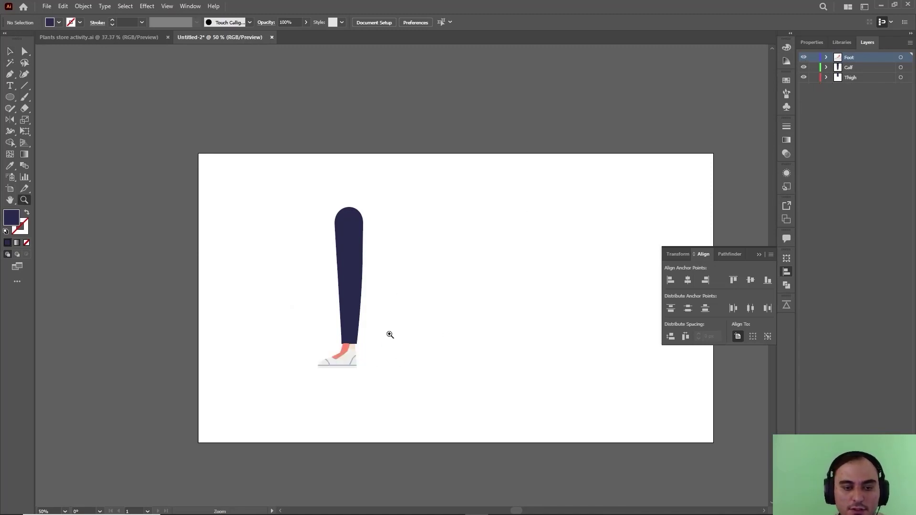
Move the sock and shoe down beneath the leg to meet the calf.
key("ctrl+1")
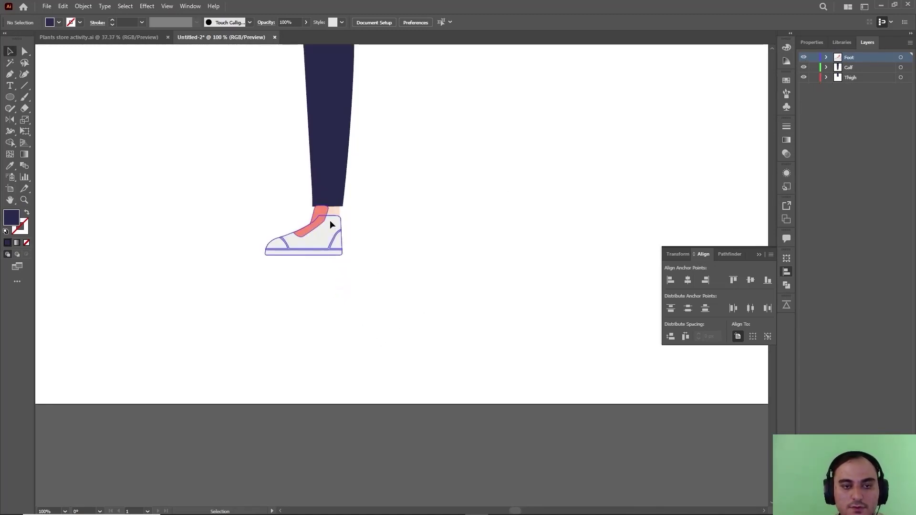
left_click_drag(330, 222, 336, 233)
left_click(482, 241)
left_click(393, 273)
key("z")
left_click(404, 262, "alt")
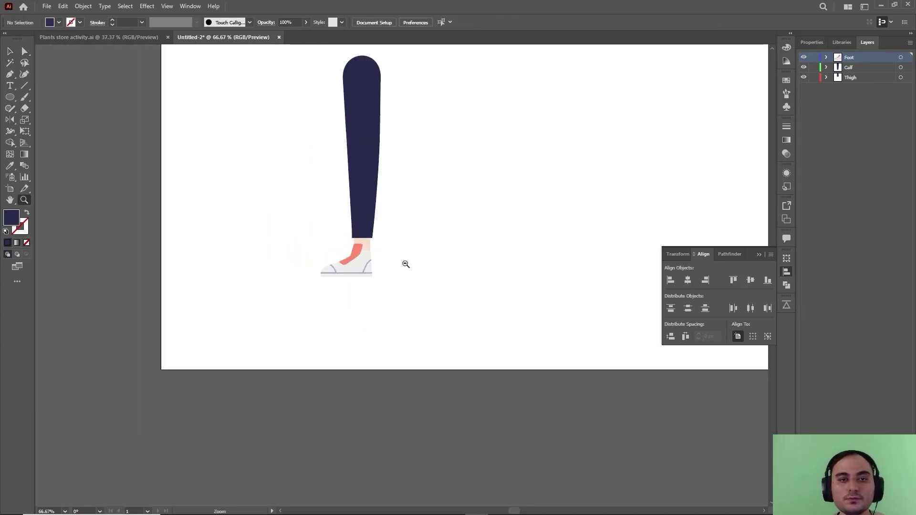
left_click(409, 261, "alt")
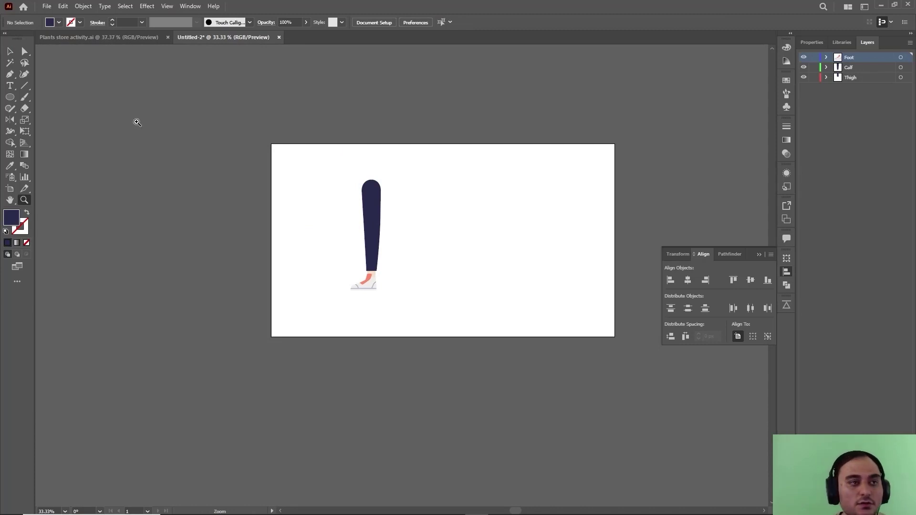
left_click(47, 6)
Save the artwork as Leg Rig.ai in the Day 15 folder with Illustrator 2020 options.
left_click(84, 114)
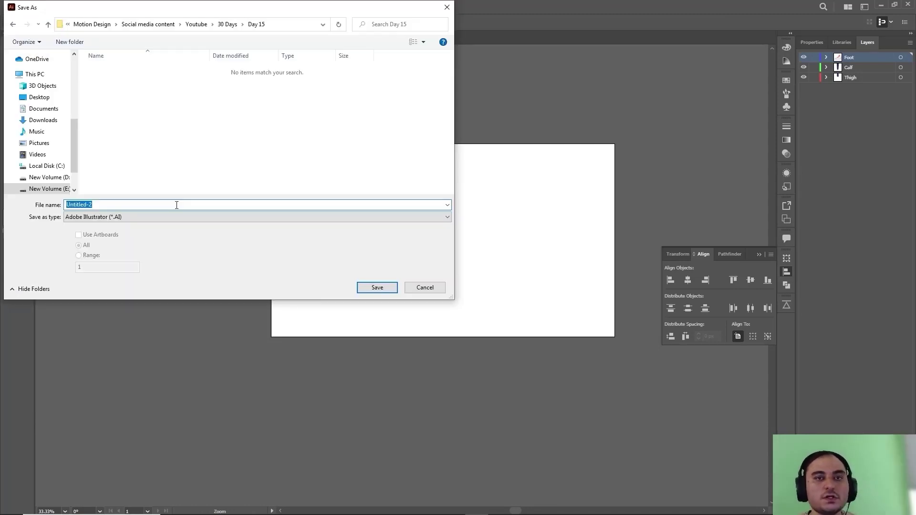
type("Leg Rig")
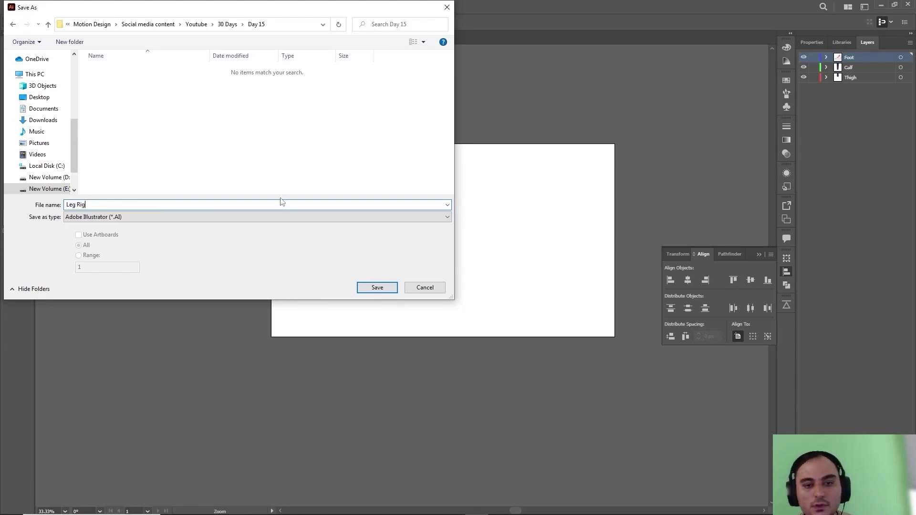
left_click(387, 288)
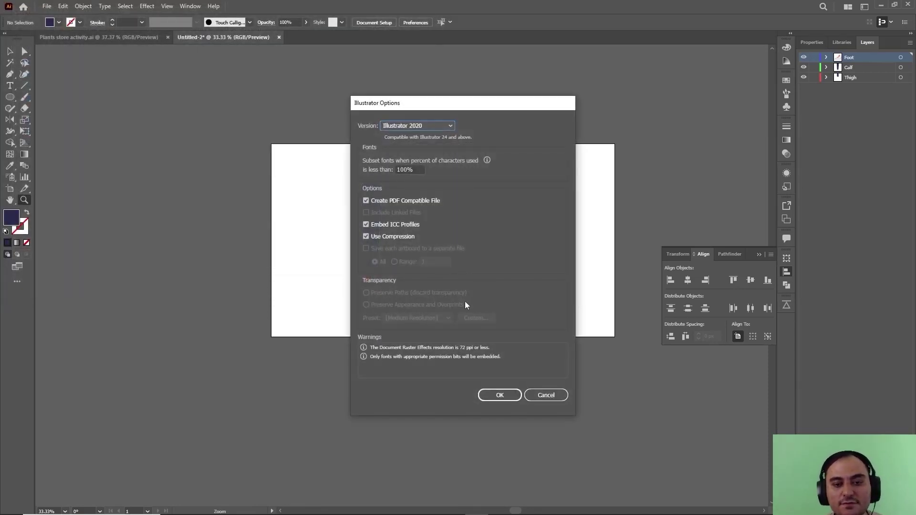
left_click(496, 399)
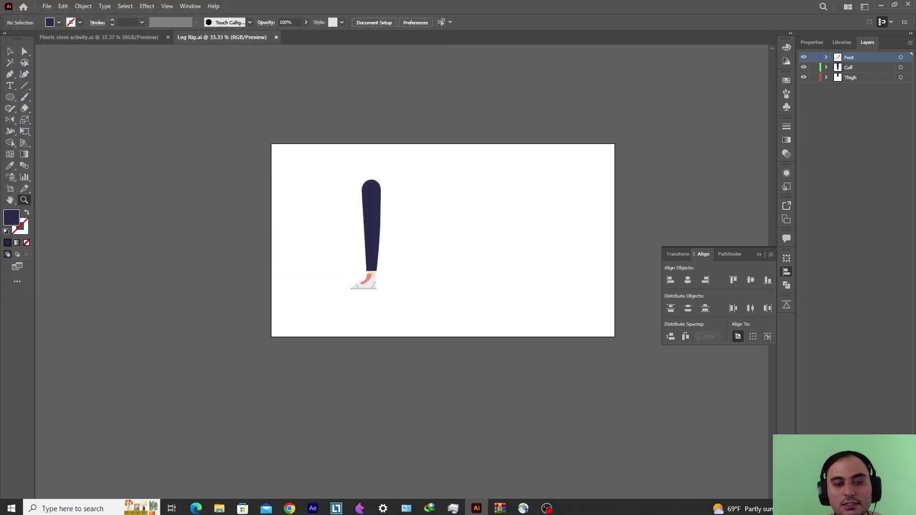
Import Leg Rig.ai into After Effects as a composition and open the Leg Rig comp.
left_click(312, 505)
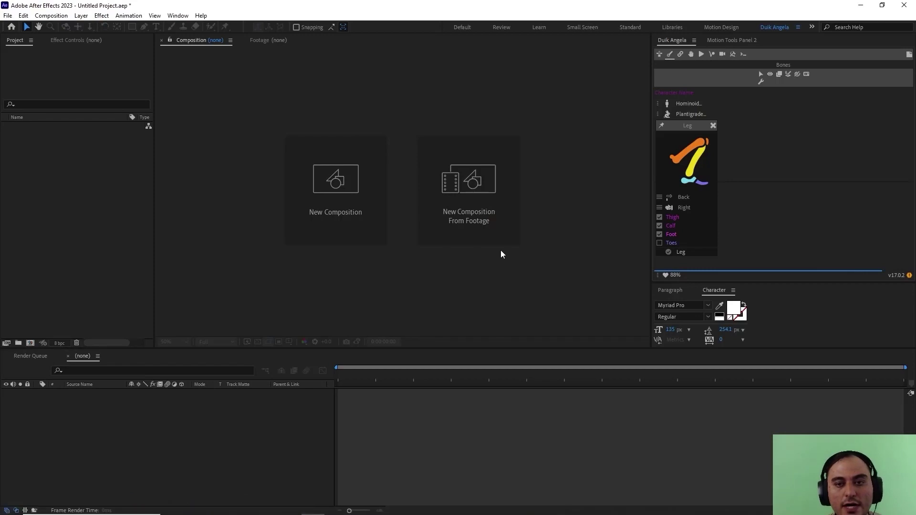
left_click(212, 418)
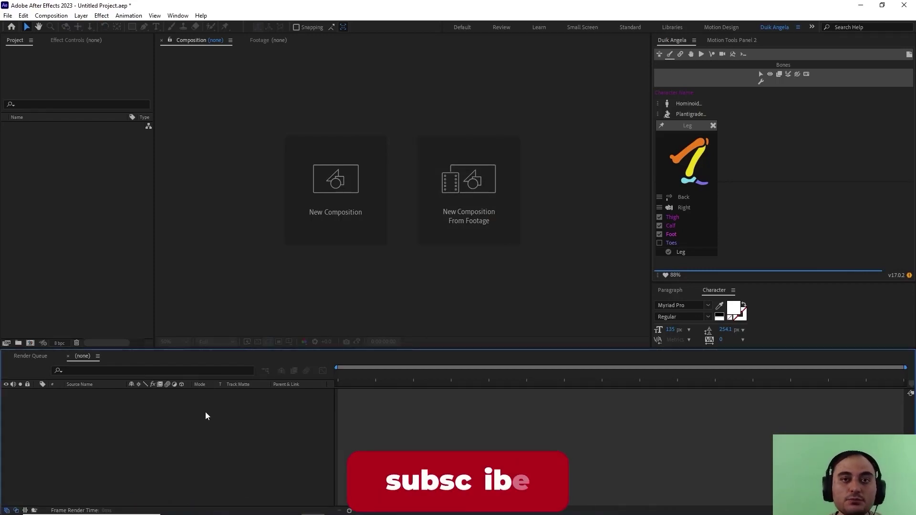
key("ctrl+i")
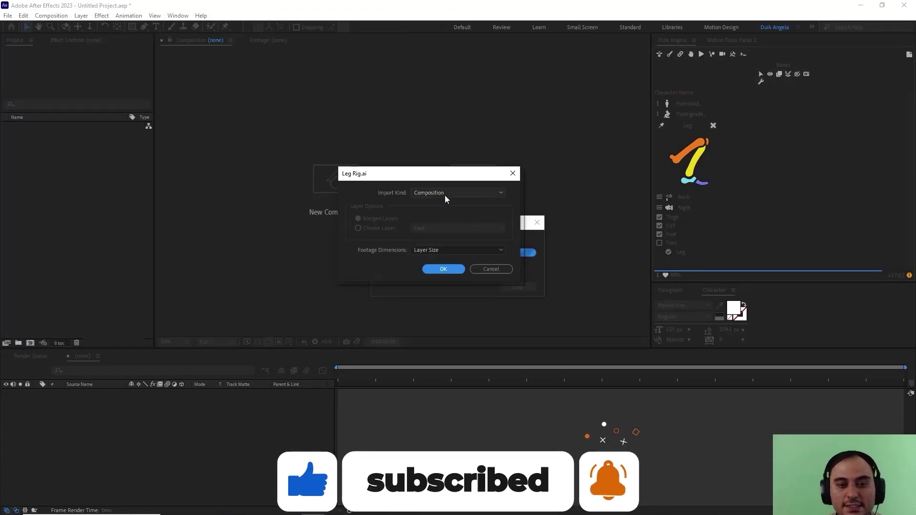
left_click(441, 268)
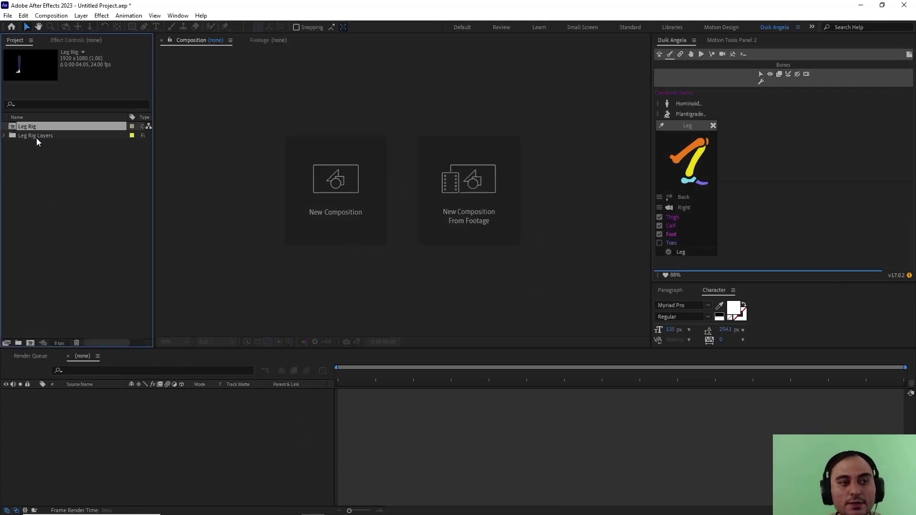
double_click(30, 126)
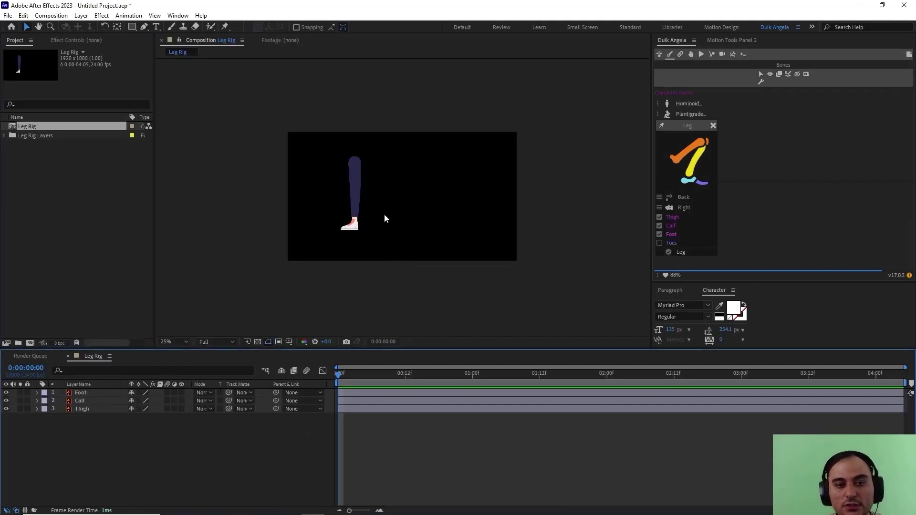
Shift all three leg layers right in the comp, then select and zoom to the Thigh layer.
key("ctrl+a")
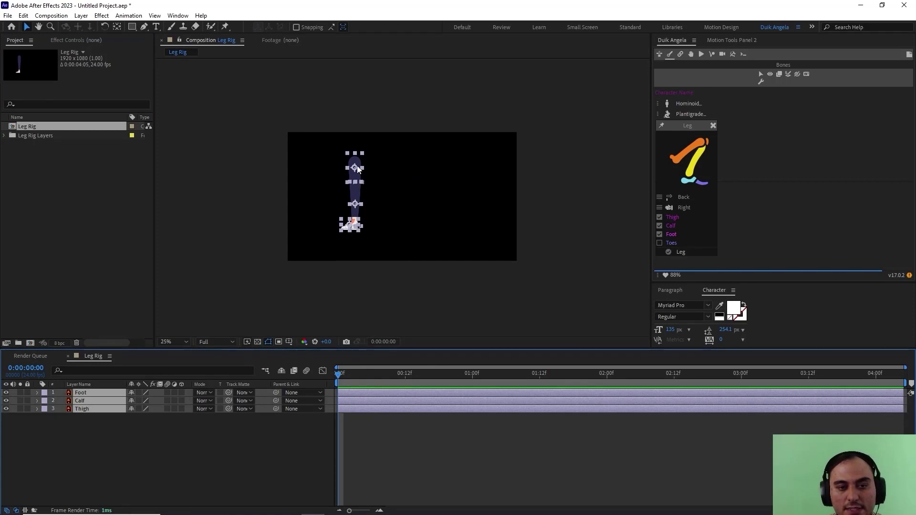
left_click_drag(357, 169, 407, 171)
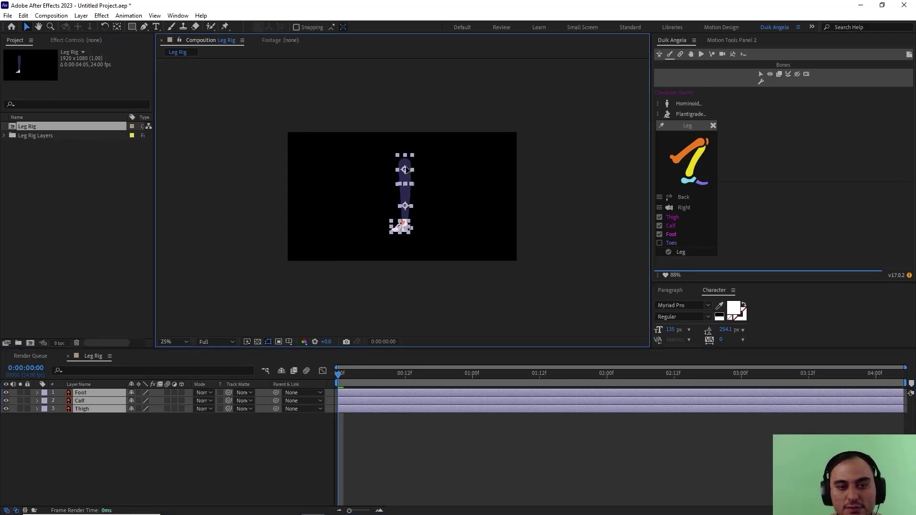
left_click(152, 437)
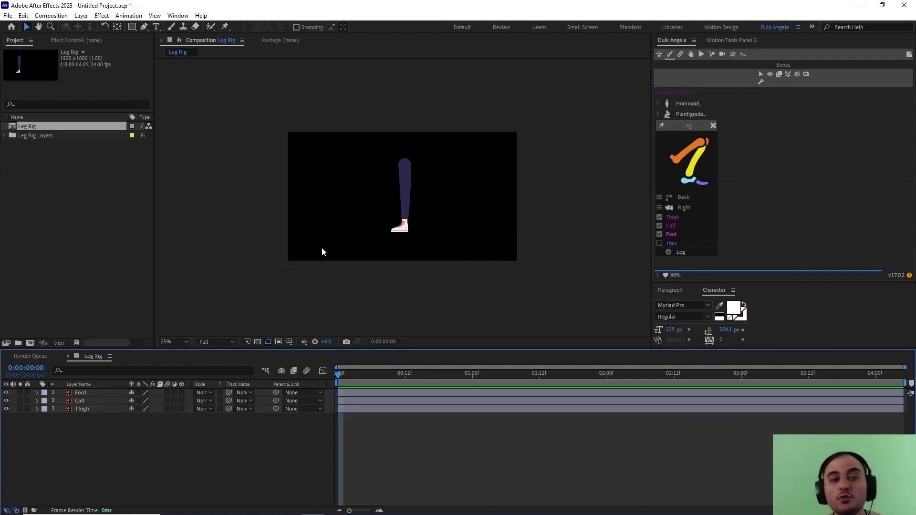
left_click(110, 410)
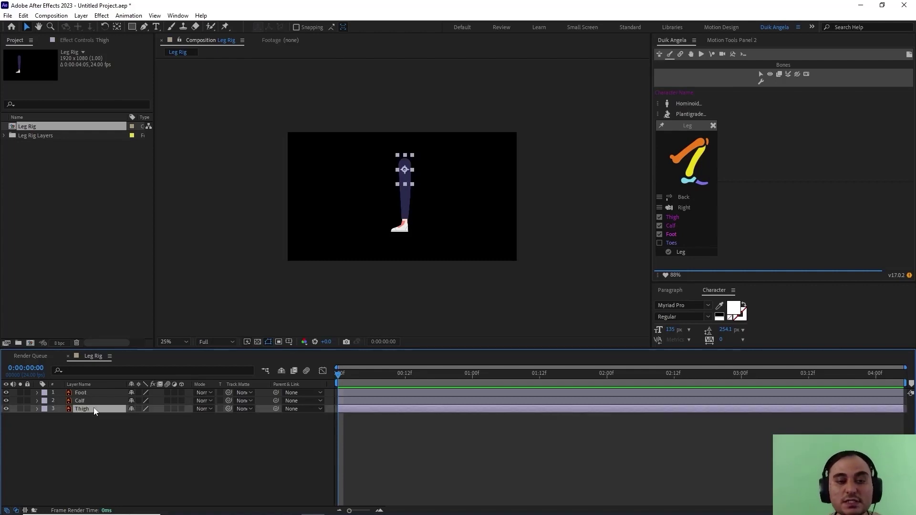
key("slash")
Move the Thigh layer's anchor point up to the hip with the Pan Behind tool.
left_click_drag(411, 139, 400, 218)
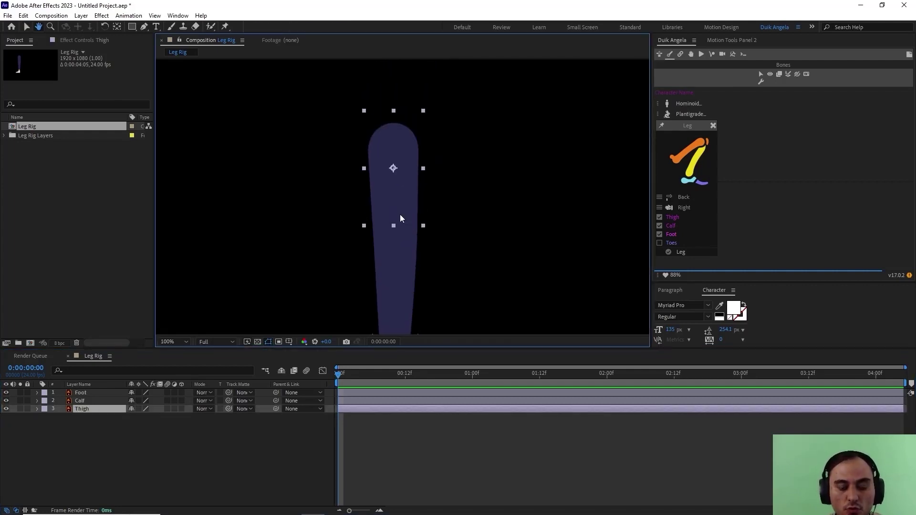
key("y")
left_click_drag(393, 168, 394, 141)
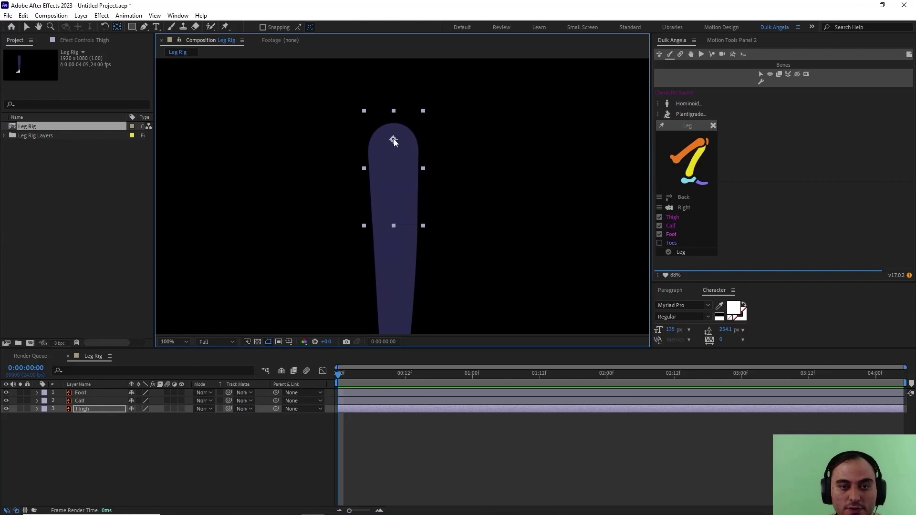
left_click(90, 437)
Move the Calf anchor to the knee and the Foot anchor to the ankle, then select all three layers.
left_click(98, 401)
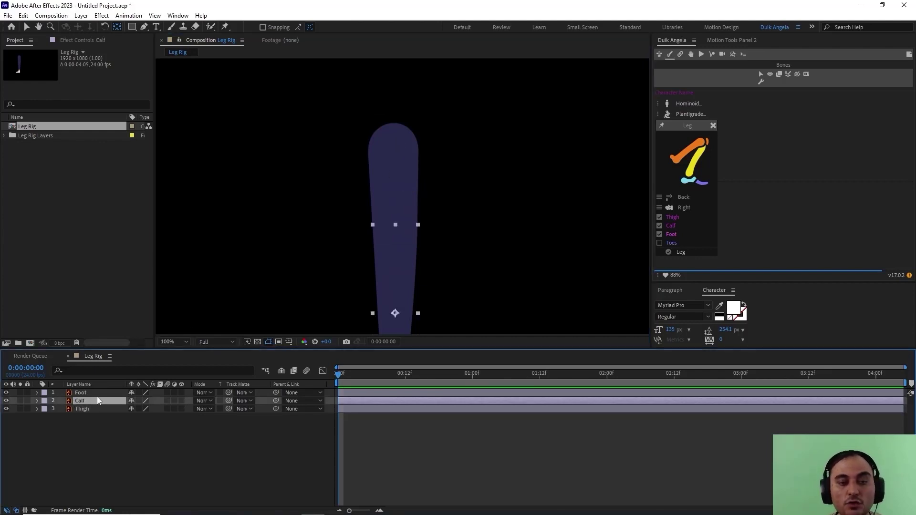
key("comma")
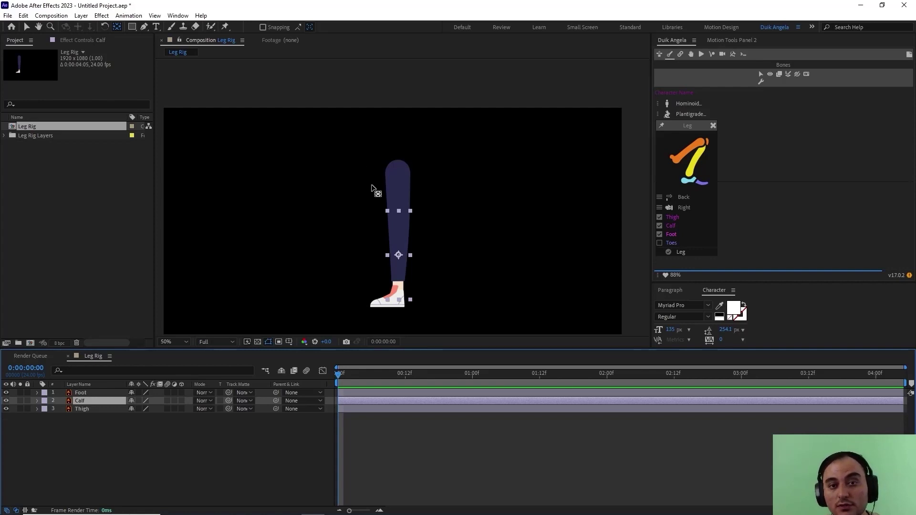
left_click_drag(399, 255, 398, 223)
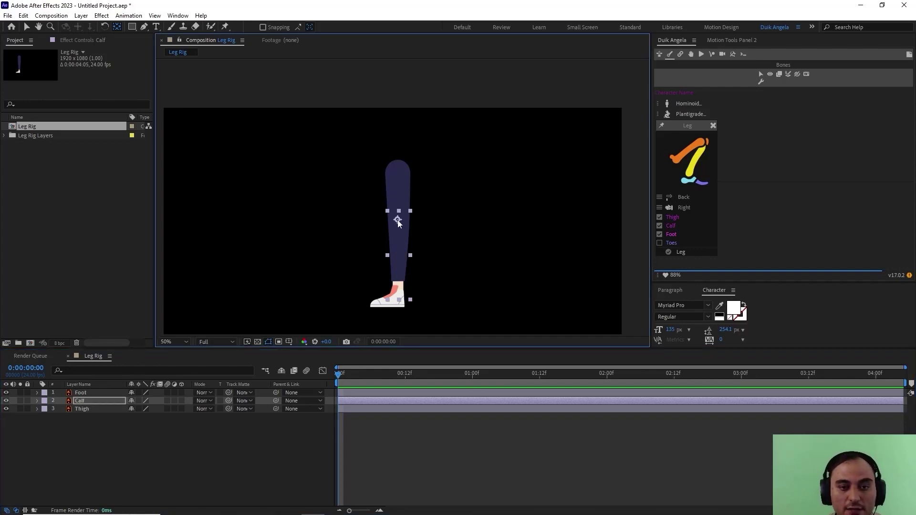
left_click(89, 393)
left_click_drag(391, 308, 400, 286)
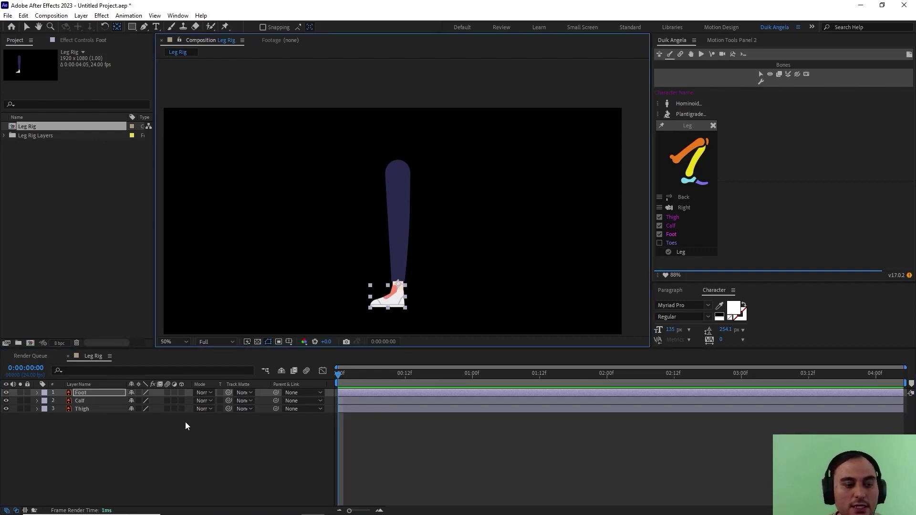
left_click(146, 441)
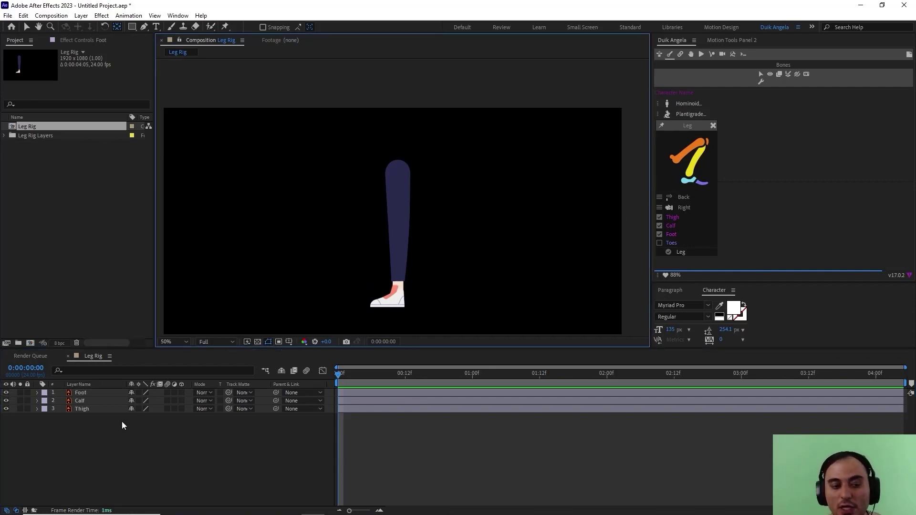
left_click(89, 409)
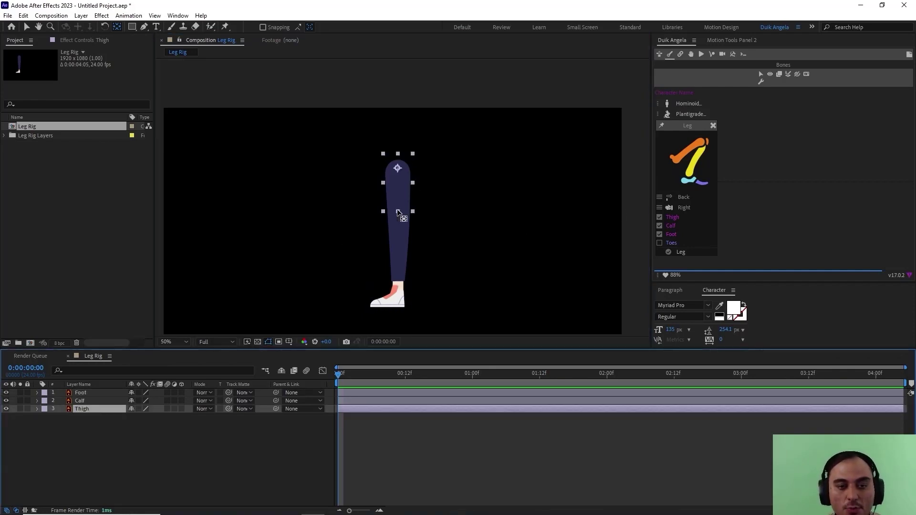
left_click(90, 394, "ctrl")
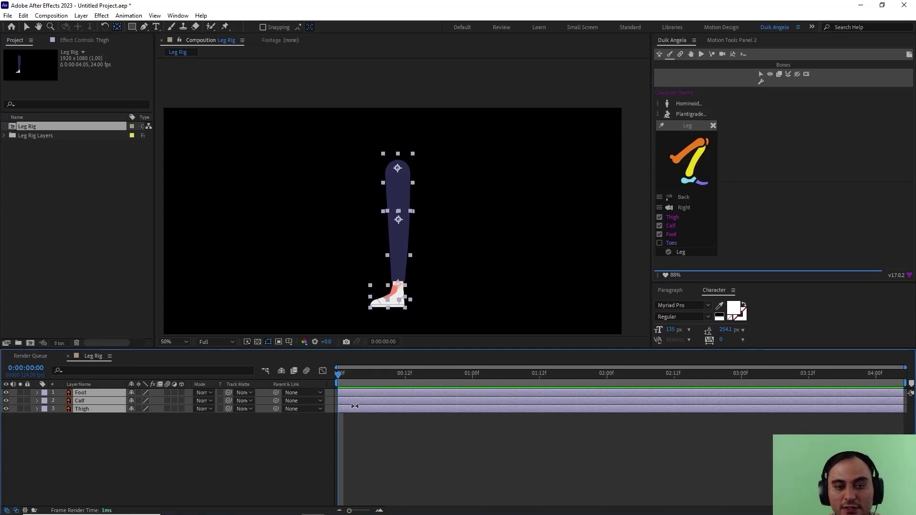
Create Duik leg bones for the selected layers and drag the Leg_Tip bone to the heel.
left_click(671, 252, "ctrl")
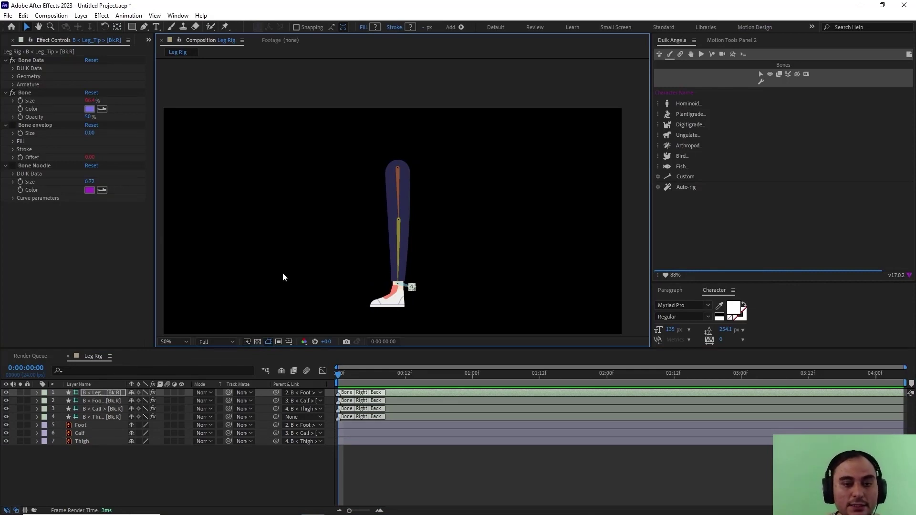
left_click(116, 460)
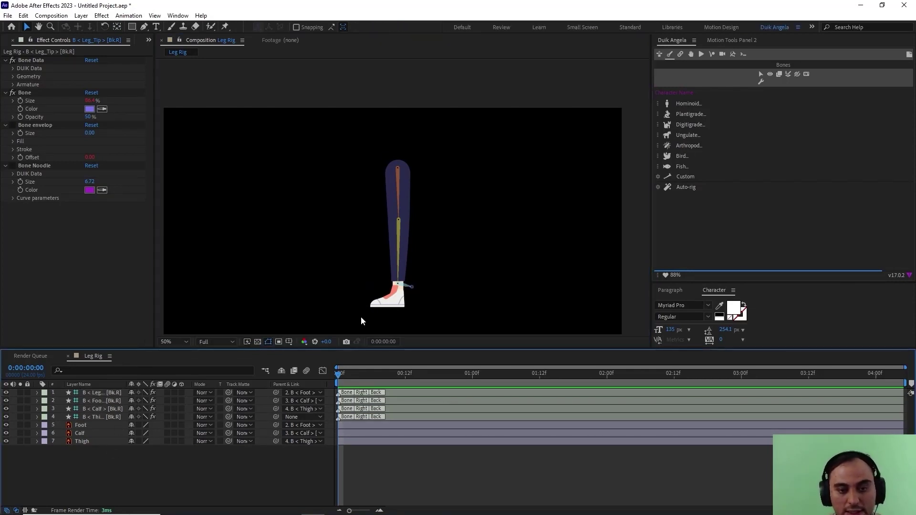
scroll(398, 265, "up", 2)
left_click_drag(378, 271, 353, 199)
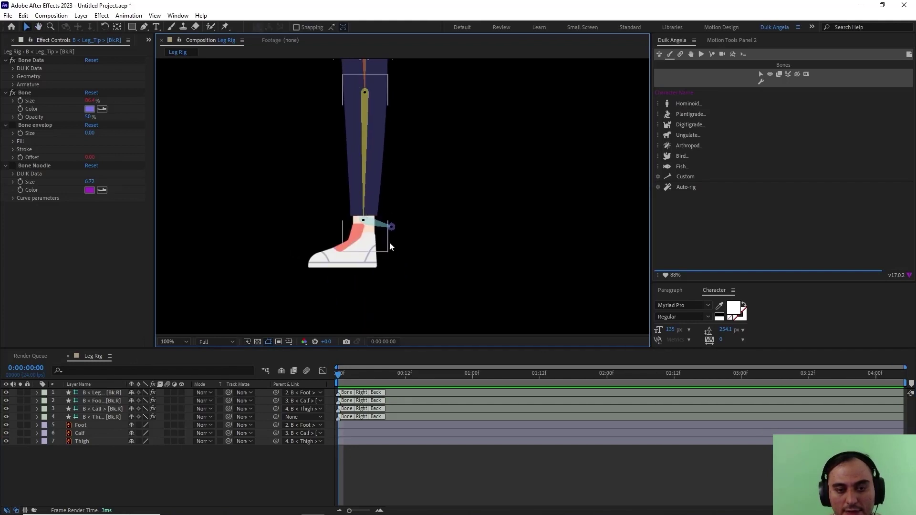
left_click_drag(391, 228, 359, 265)
scroll(358, 266, "down", 2)
left_click_drag(353, 229, 353, 277)
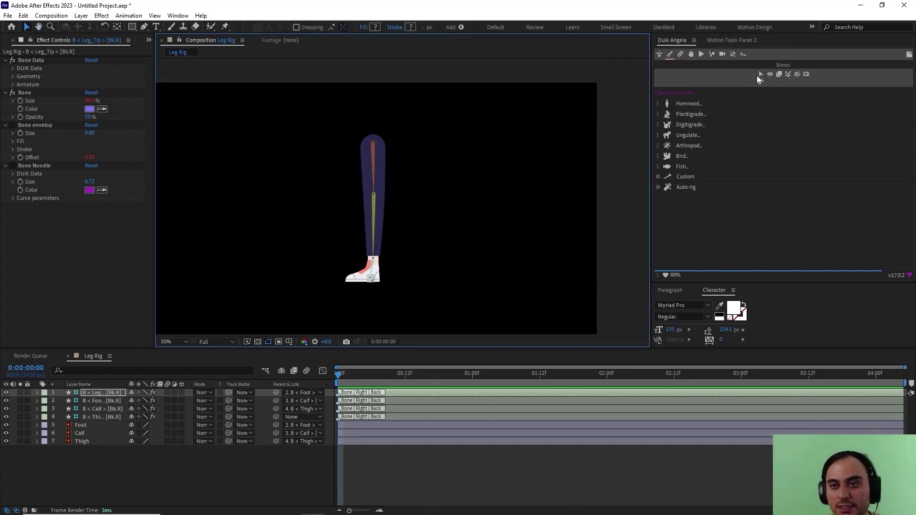
Select all bone layers and run Duik Auto-rig with layer controls hidden.
left_click(761, 75)
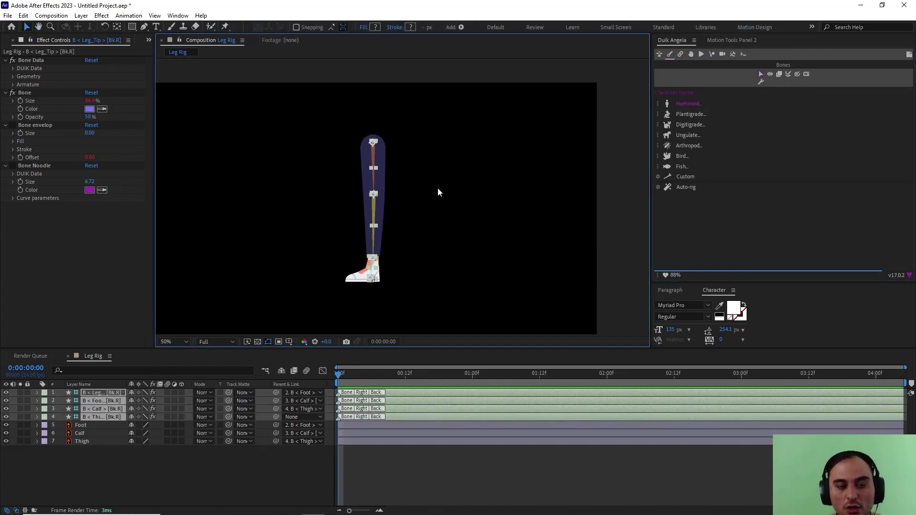
left_click(677, 186)
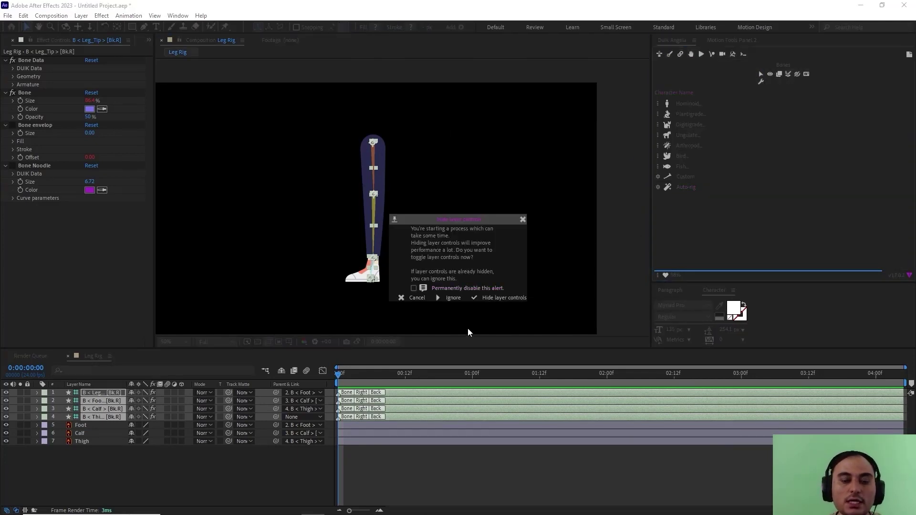
left_click(476, 299)
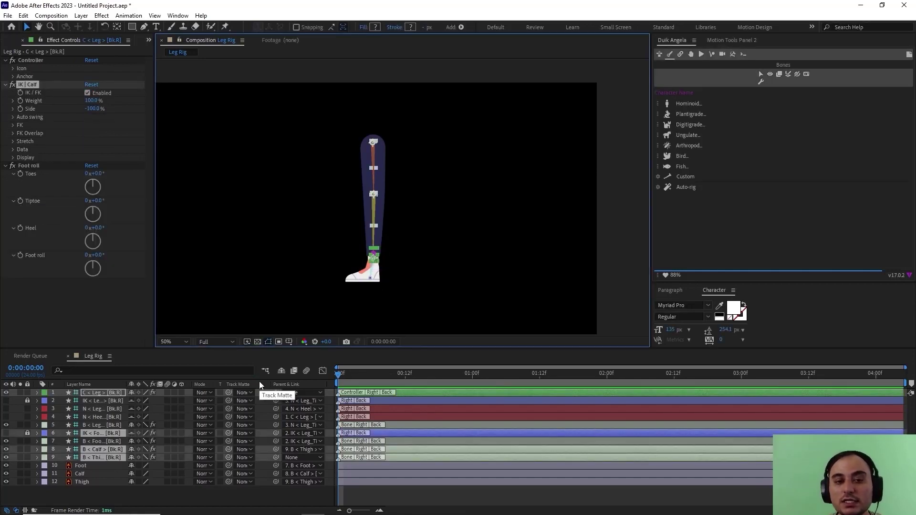
Select the C < Leg controller and drag it to test the knee bend.
left_click(144, 496)
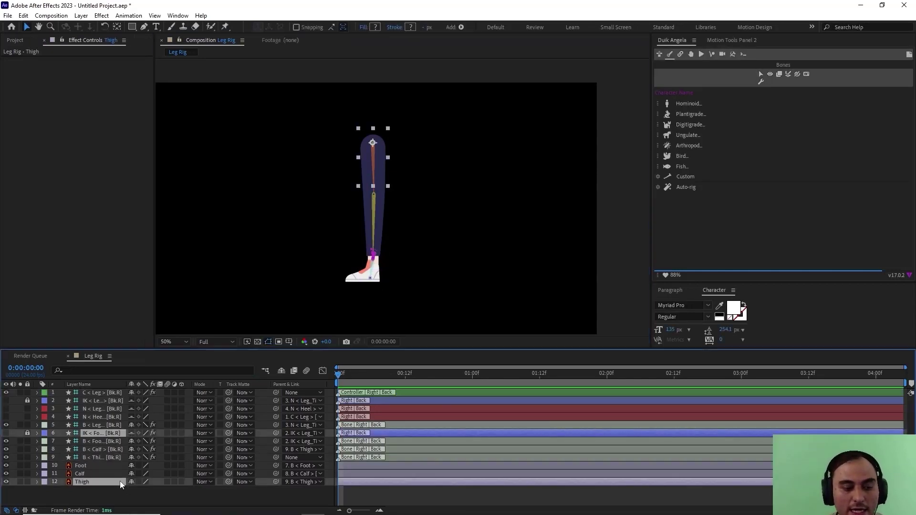
left_click(108, 392)
left_click_drag(368, 275, 335, 233)
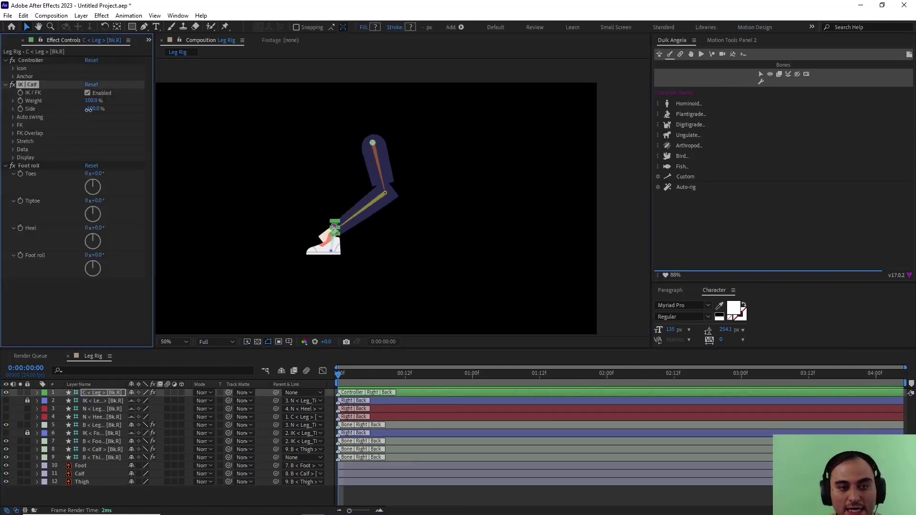
Change IK | Calf Side from -100 to 100 in Effect Controls.
left_click(87, 111)
left_click(93, 109)
type("1")
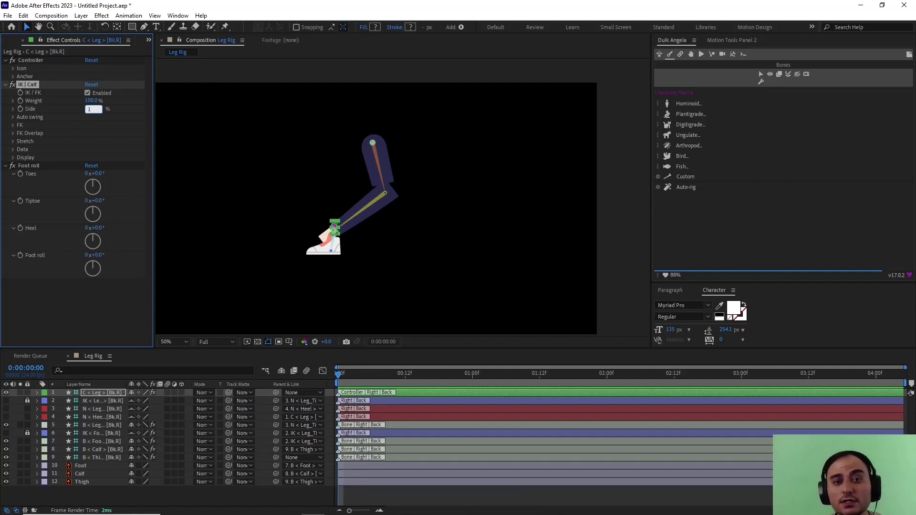
type("00")
key("Return")
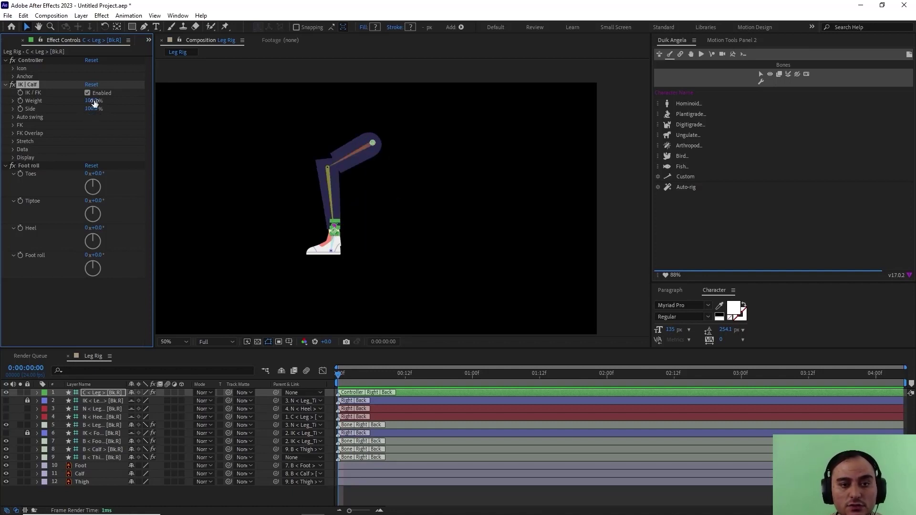
scroll(330, 164, "up", 2)
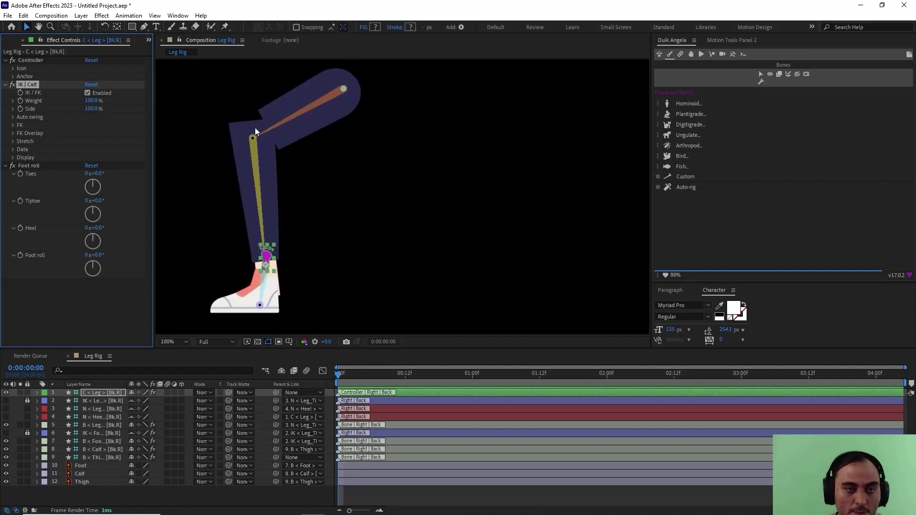
scroll(306, 165, "down", 4)
scroll(382, 208, "up", 2)
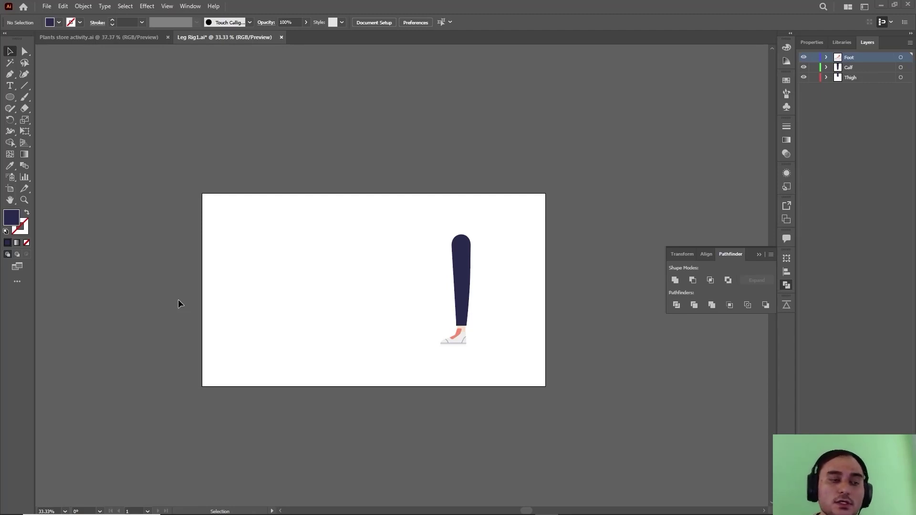
Zoom in on the thigh and draw a circle over its rounded top.
left_click(9, 97)
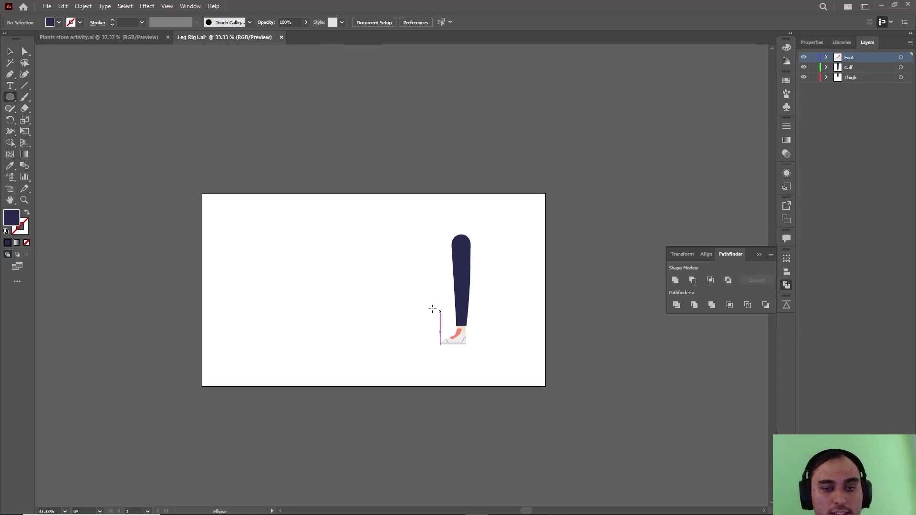
key("z")
left_click(378, 296)
left_click(296, 247)
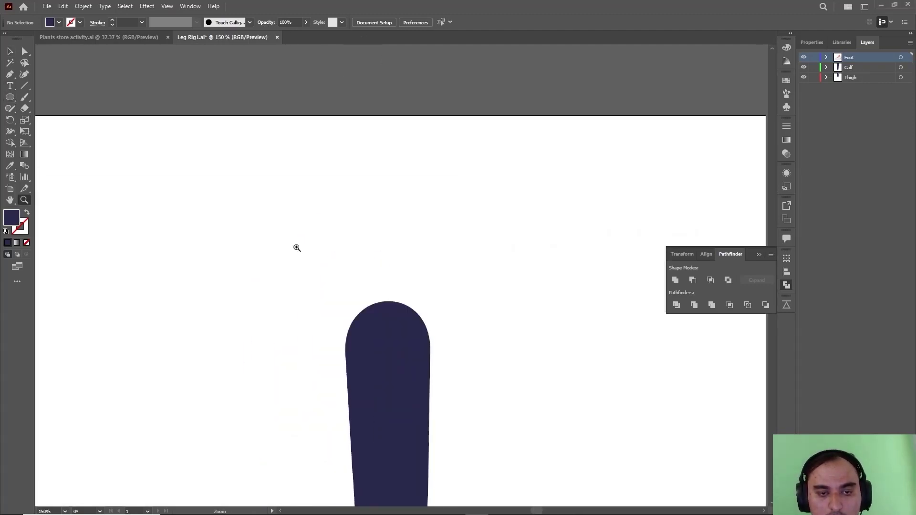
scroll(297, 248, "down", 2)
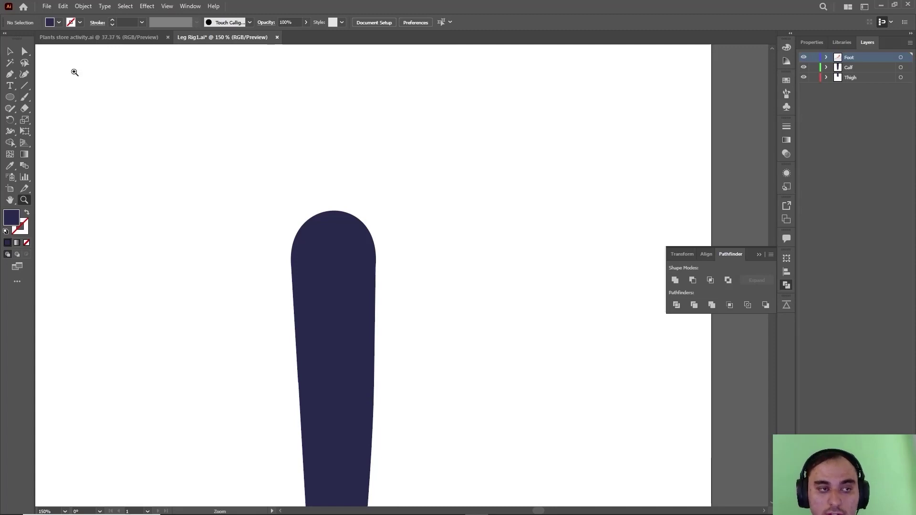
left_click(10, 96)
left_click_drag(306, 216, 373, 294)
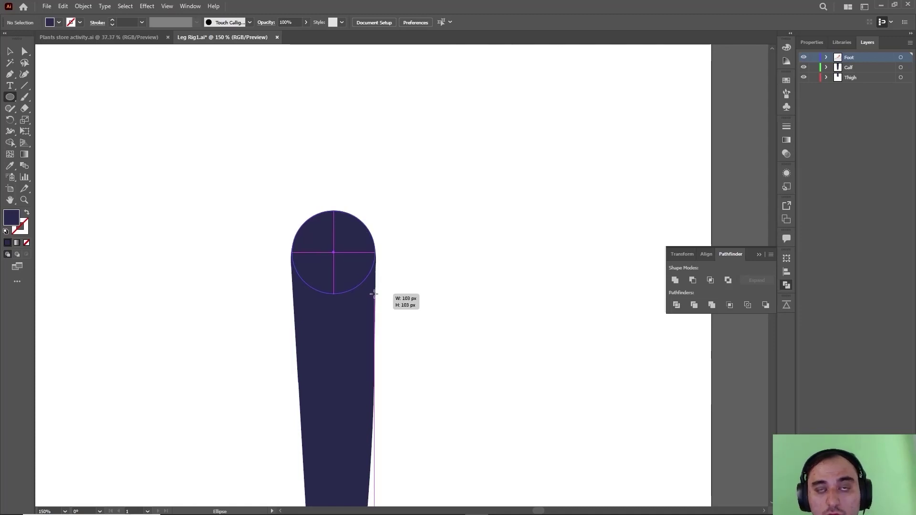
left_click_drag(374, 294, 373, 294)
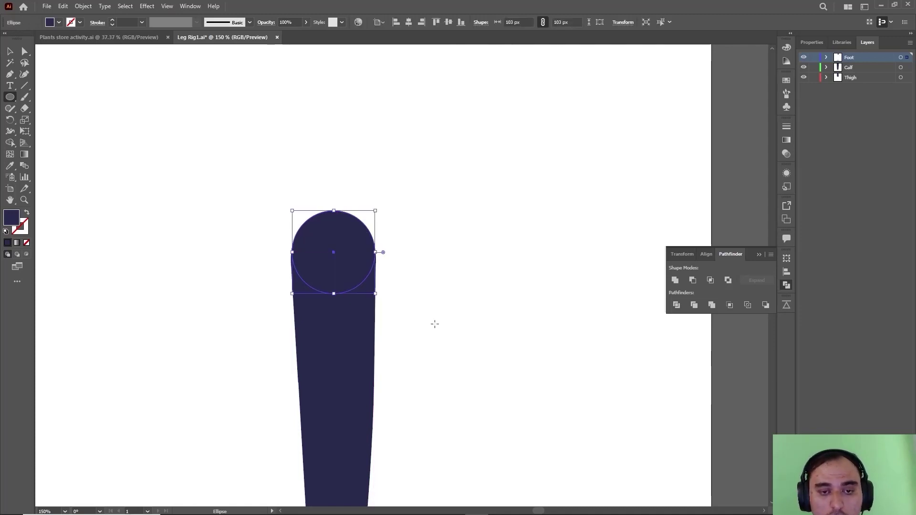
Give the new circle a bright red fill.
key("v")
left_click(475, 260)
left_click(345, 230)
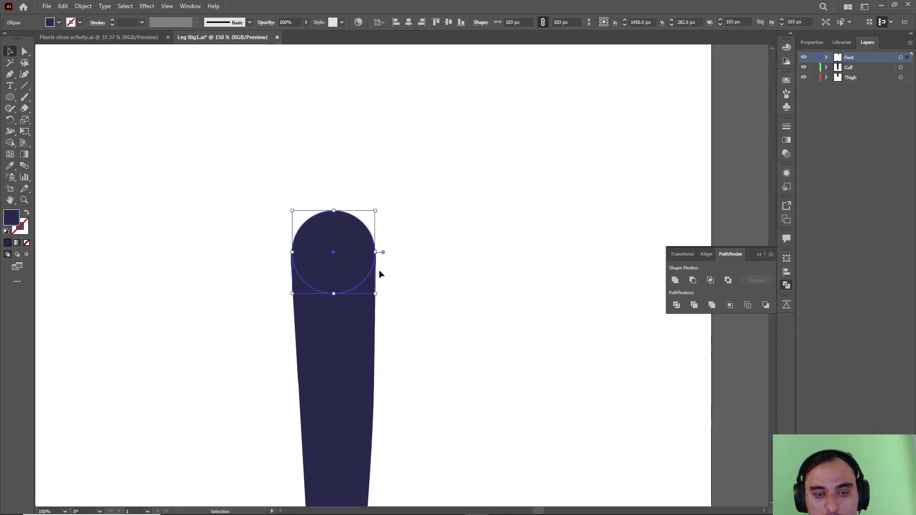
double_click(18, 218)
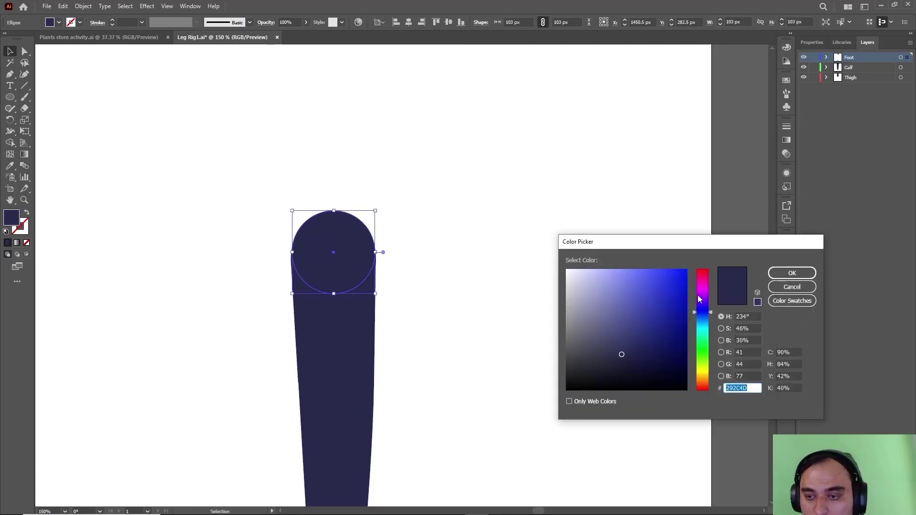
left_click(702, 274)
left_click(673, 278)
left_click(773, 275)
Align the red circle with the top of the thigh, nudging it with the arrow keys.
left_click(517, 317)
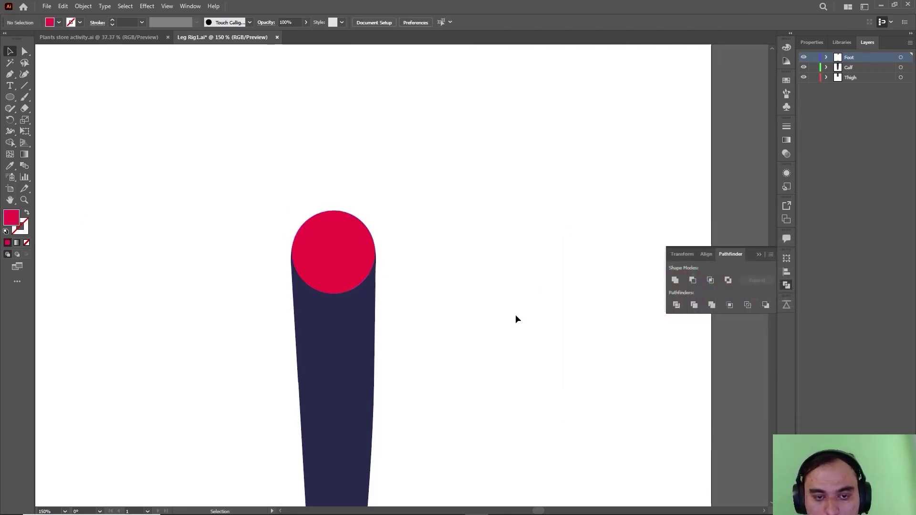
key("z")
left_click(394, 307)
left_click(205, 199)
key("v")
left_click(293, 265)
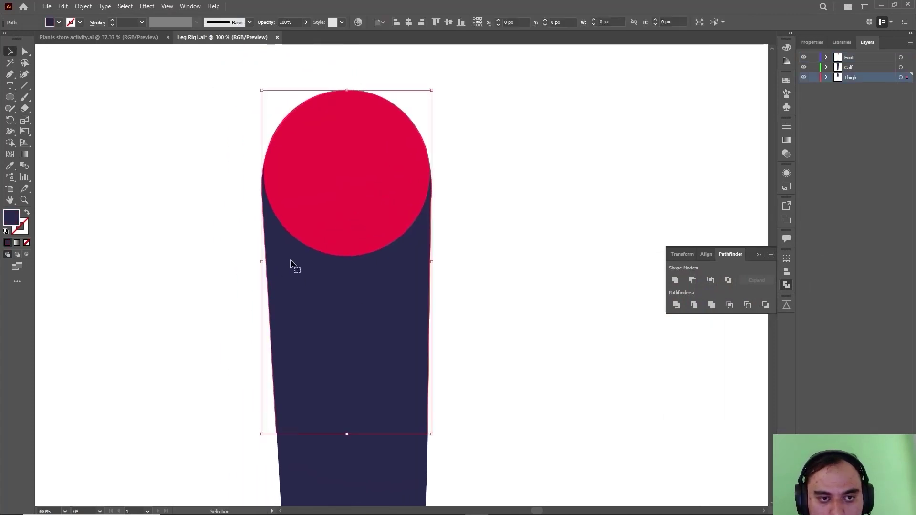
left_click(514, 285)
mouse_move(349, 193)
left_mouse_down()
mouse_move(348, 253)
mouse_move(347, 176)
left_mouse_up()
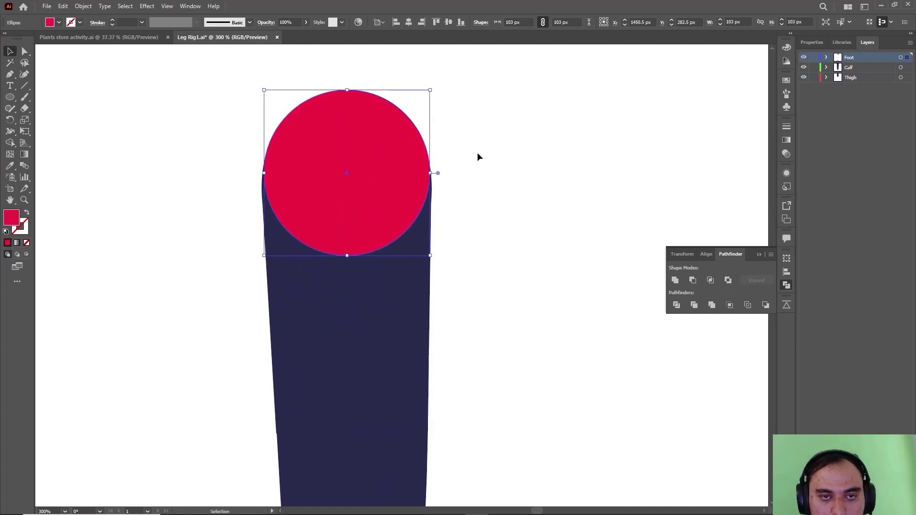
key("Up")
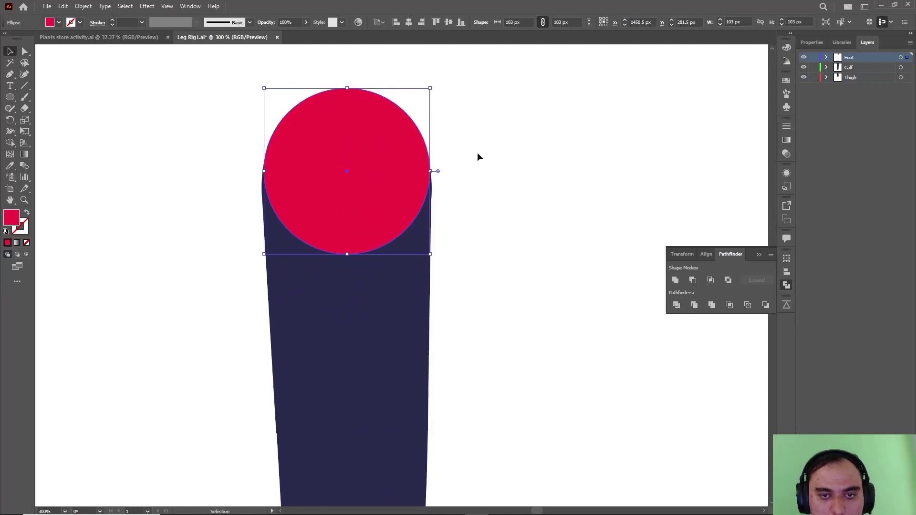
key("Down")
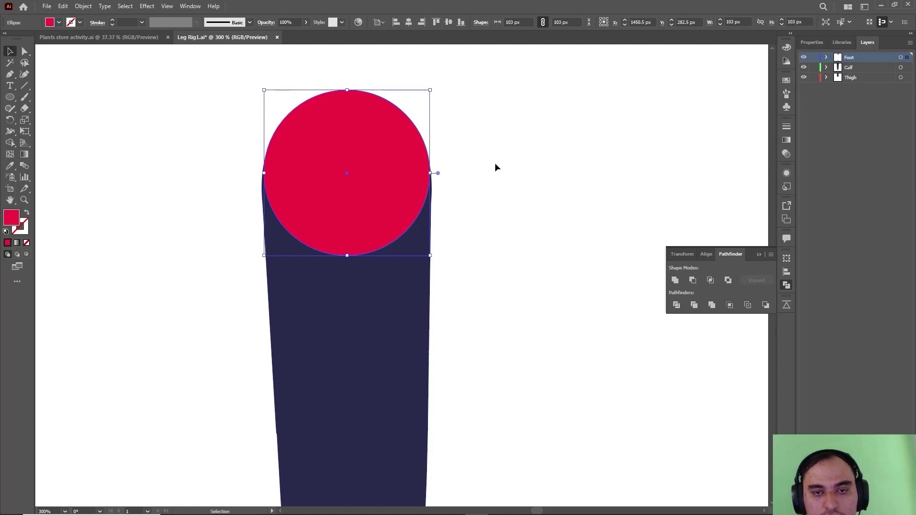
left_click(494, 168)
key("z")
left_click(493, 276)
Draw a joint circle at the knee on top of the calf.
key("ctrl+1")
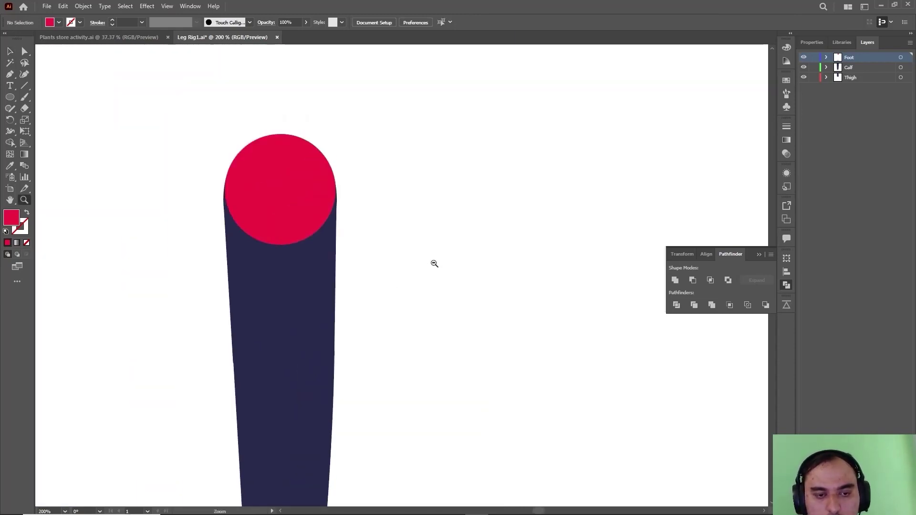
key("v")
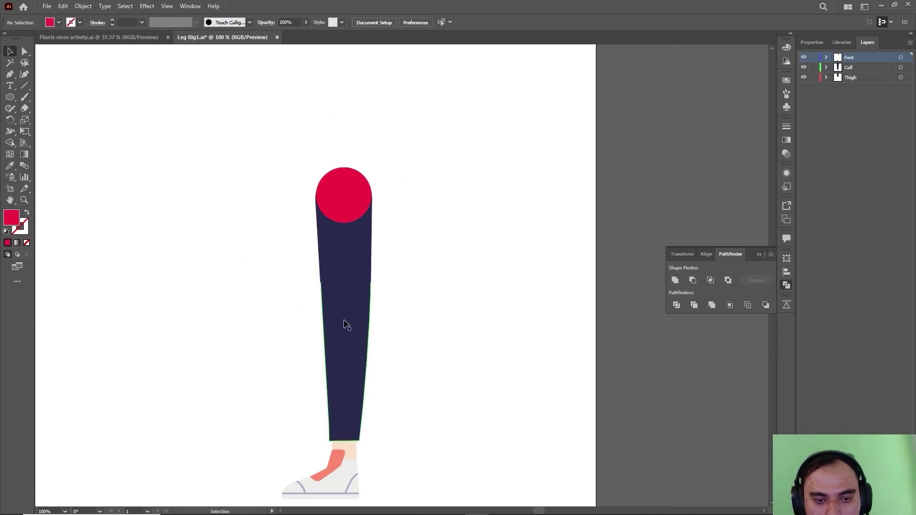
left_click(9, 97)
left_click_drag(334, 303, 368, 340)
key("v")
left_click(397, 422)
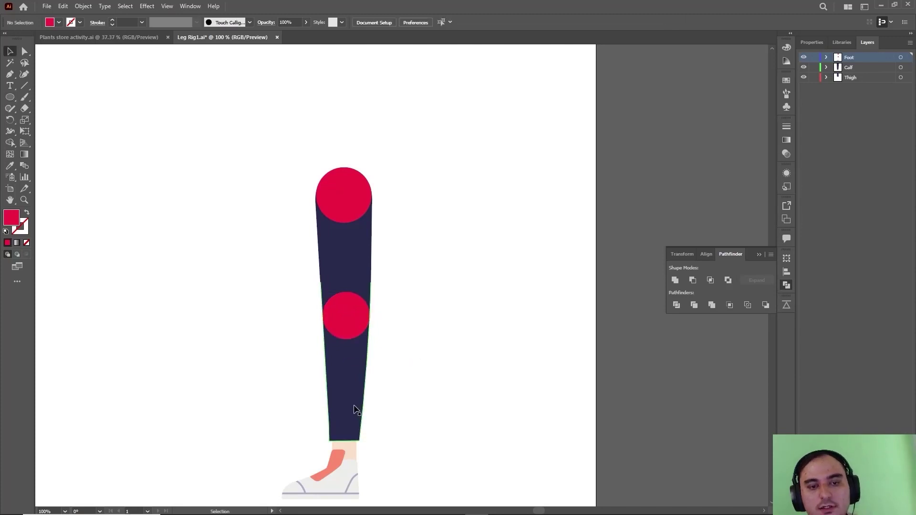
Draw another circle at the ankle just above the shoe.
key("z")
left_click(321, 311)
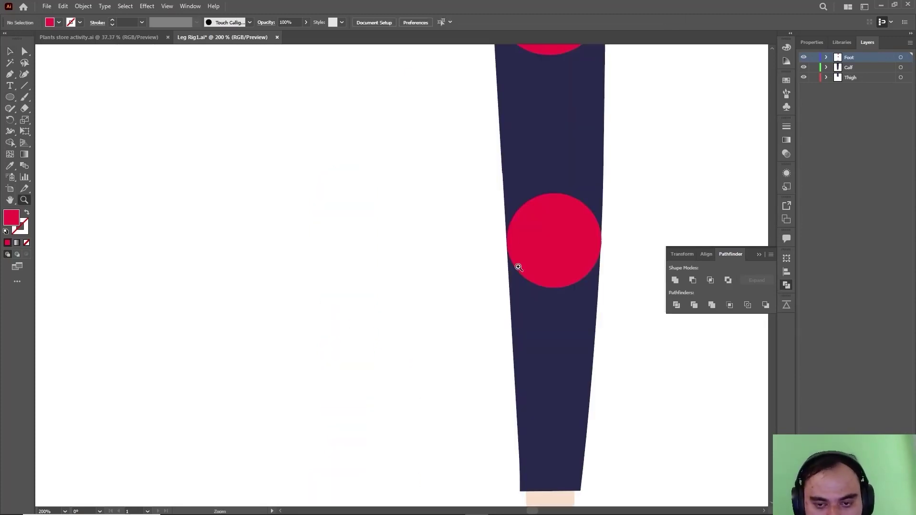
left_click(500, 308, "alt")
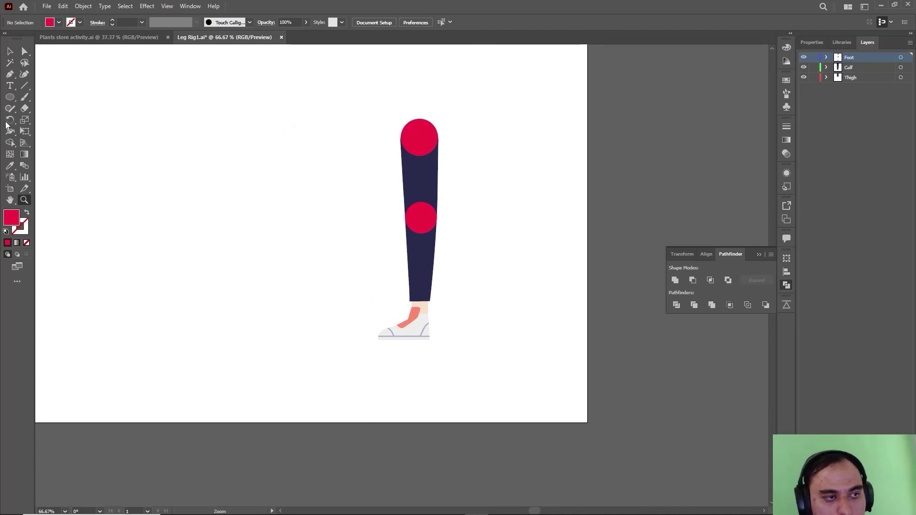
left_click(10, 97)
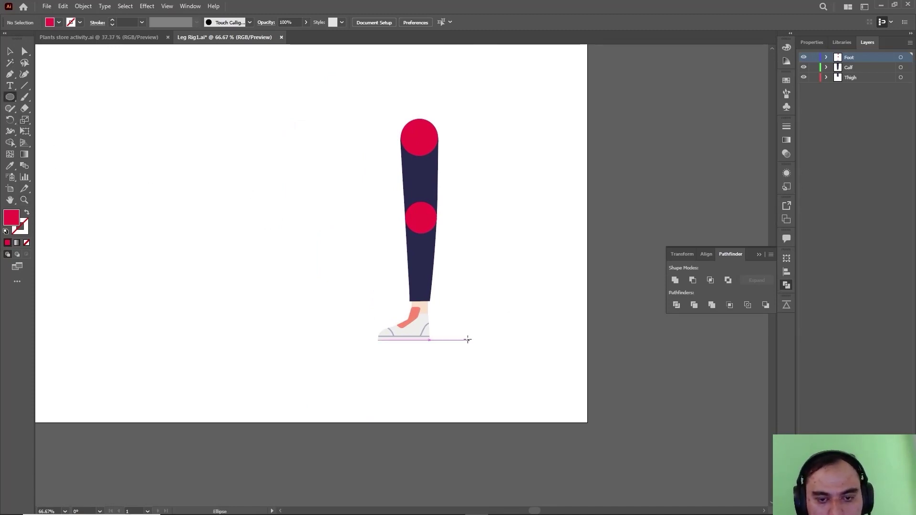
left_click_drag(418, 296, 430, 304)
Move and resize the ankle circle to fit the leg, about 54 px.
scroll(428, 321, "up", 5)
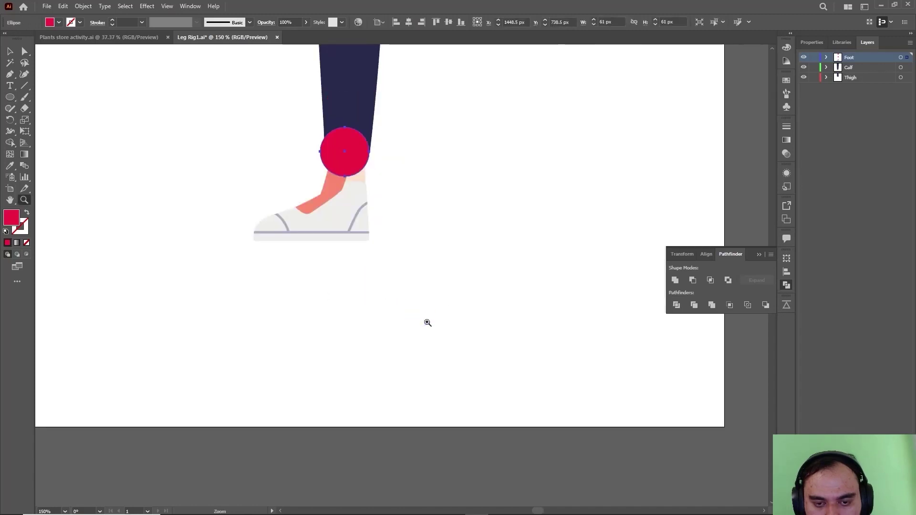
key("v")
left_click_drag(360, 260, 364, 261)
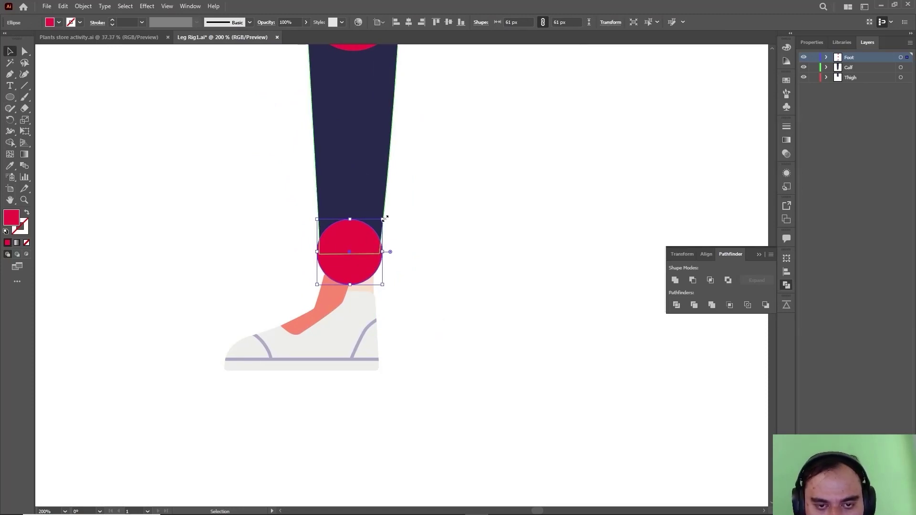
left_click_drag(382, 220, 374, 228)
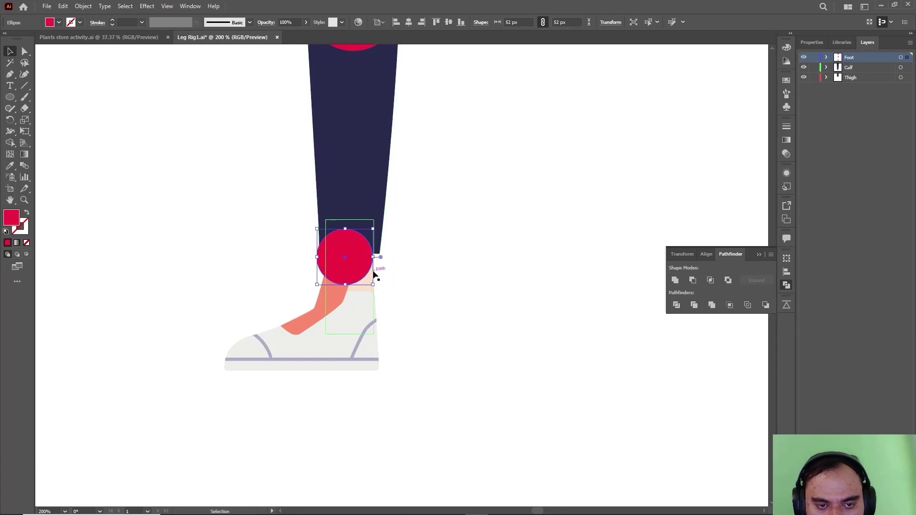
key("Right")
key("Right")
key("Right")
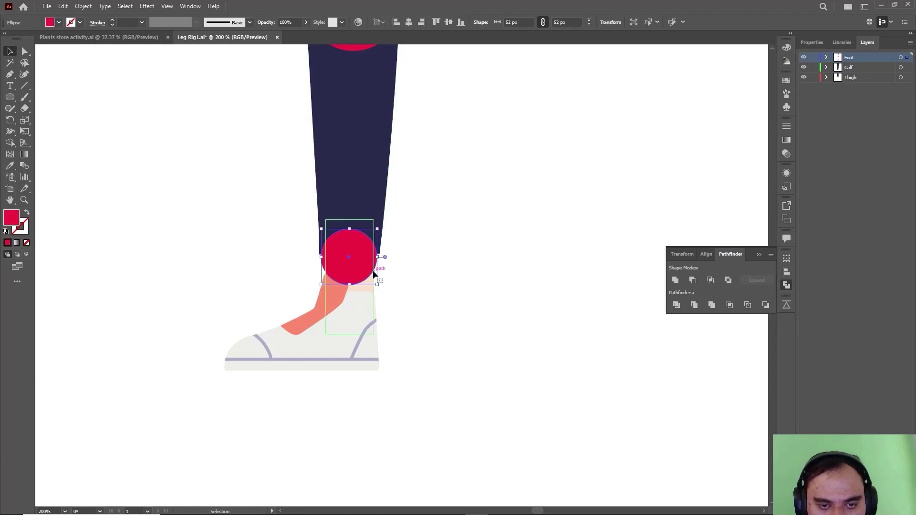
left_click_drag(377, 229, 380, 224)
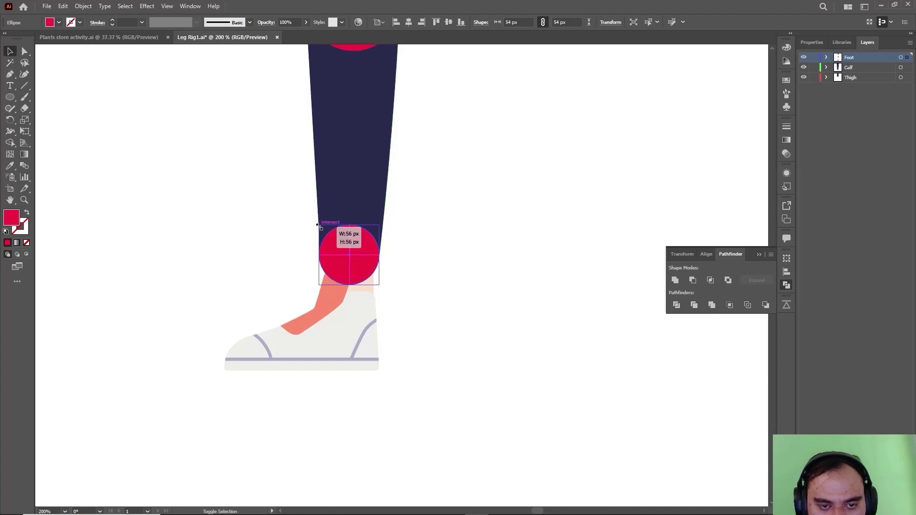
left_click(442, 317)
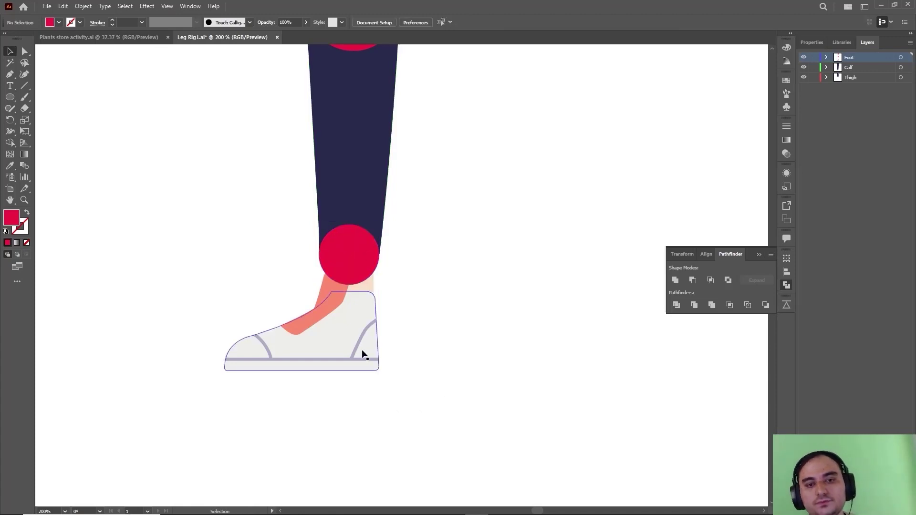
Delete the calf and thigh shapes.
key("z")
scroll(393, 286, "down", 4)
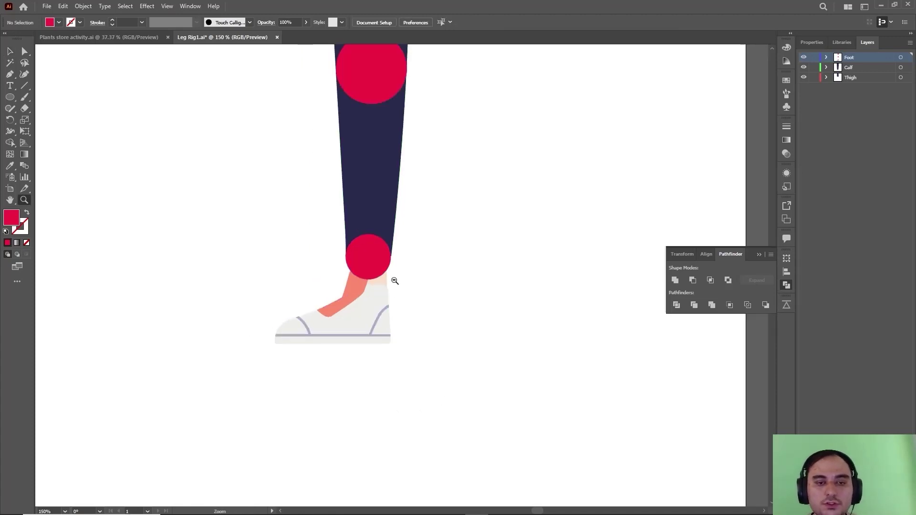
left_click_drag(363, 295, 346, 250)
scroll(345, 250, "up", 3)
key("v")
left_click(401, 296)
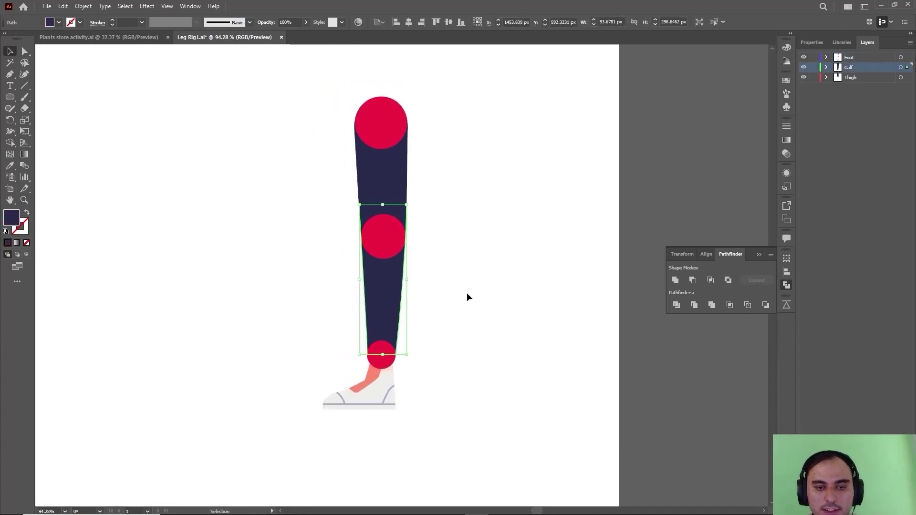
key("Delete")
left_click(393, 179)
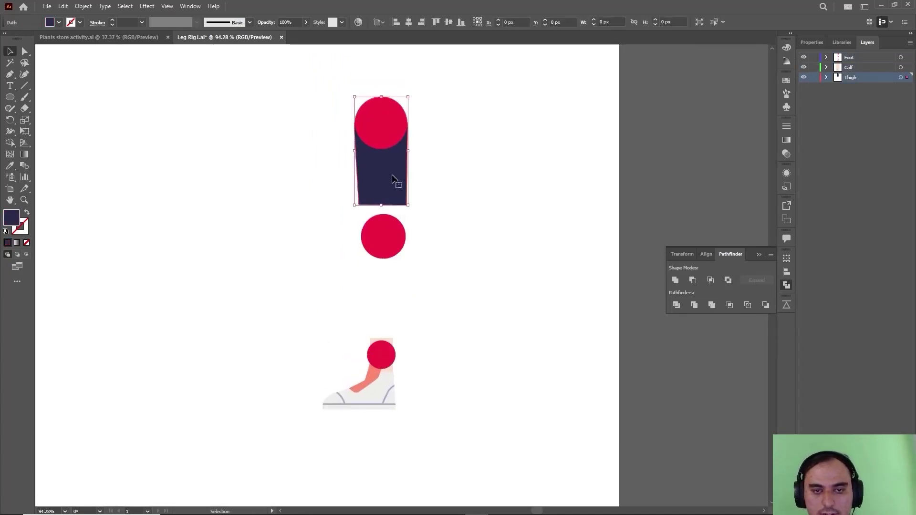
key("Delete")
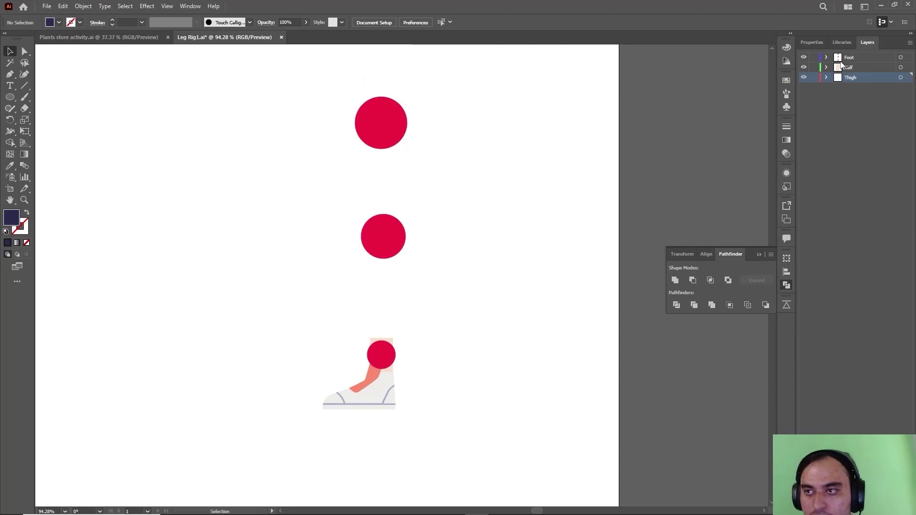
Create a new Layer 4 and move the three joint circles onto it.
left_click(826, 57)
left_click(857, 68)
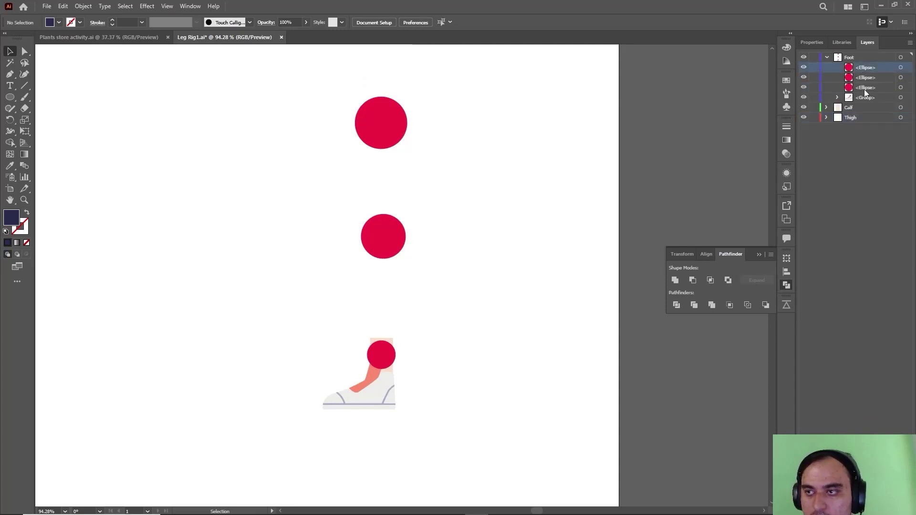
left_click(864, 88, "shift")
key("ctrl+l")
left_click(873, 78)
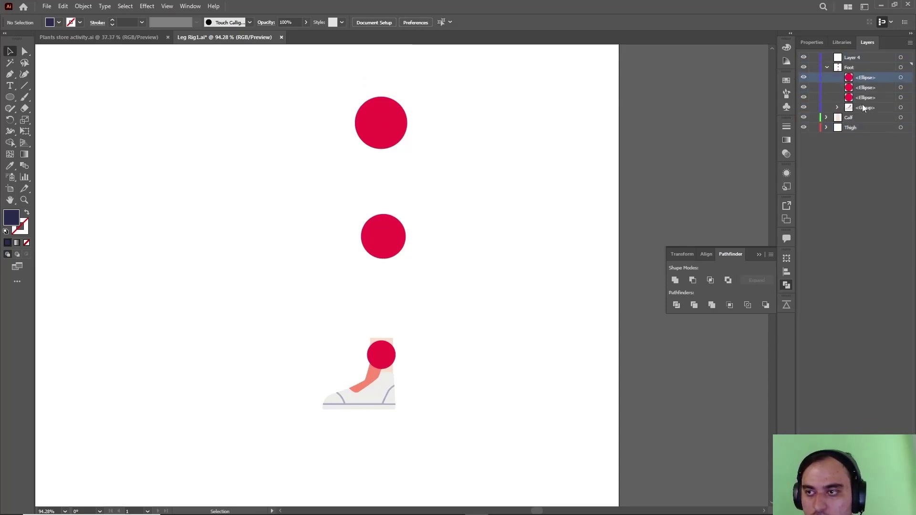
left_click(863, 97, "shift")
left_click_drag(864, 81, 854, 57)
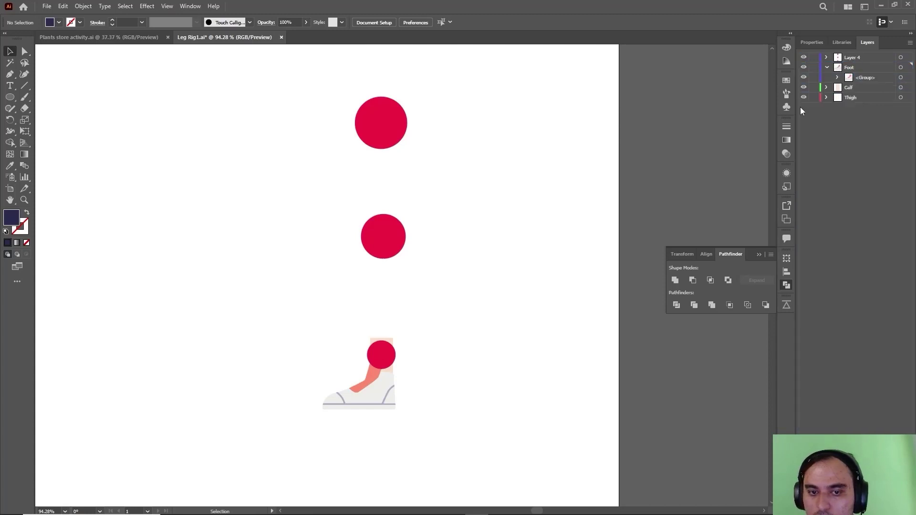
left_click(825, 68)
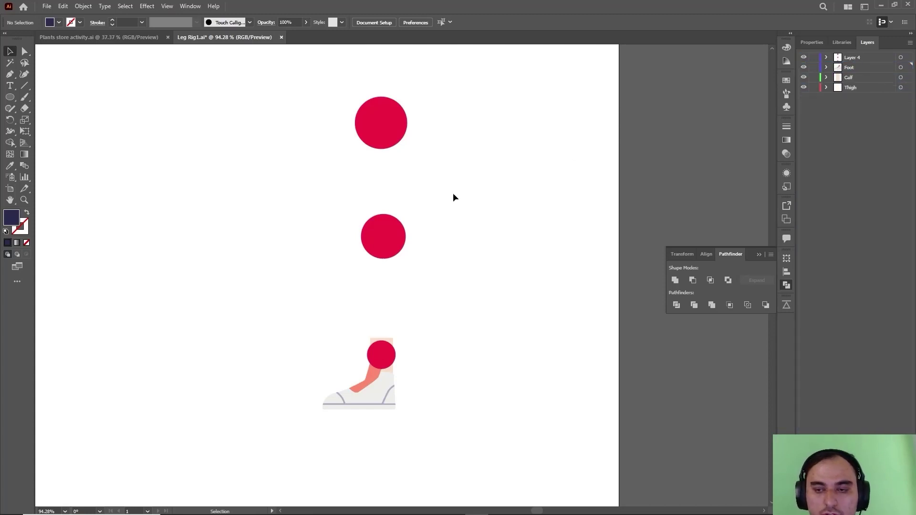
left_click(9, 74)
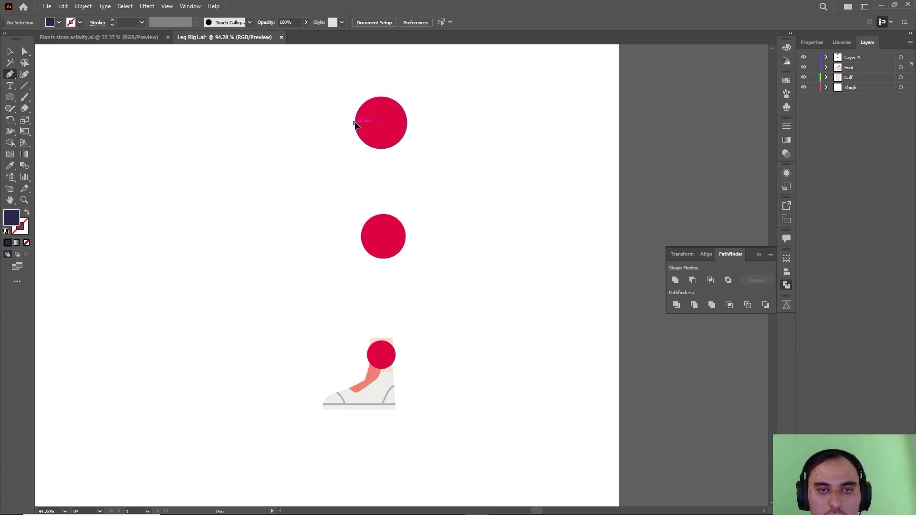
Pen-draw a four-point thigh shape connecting the top circle and the knee circle.
left_click(355, 123)
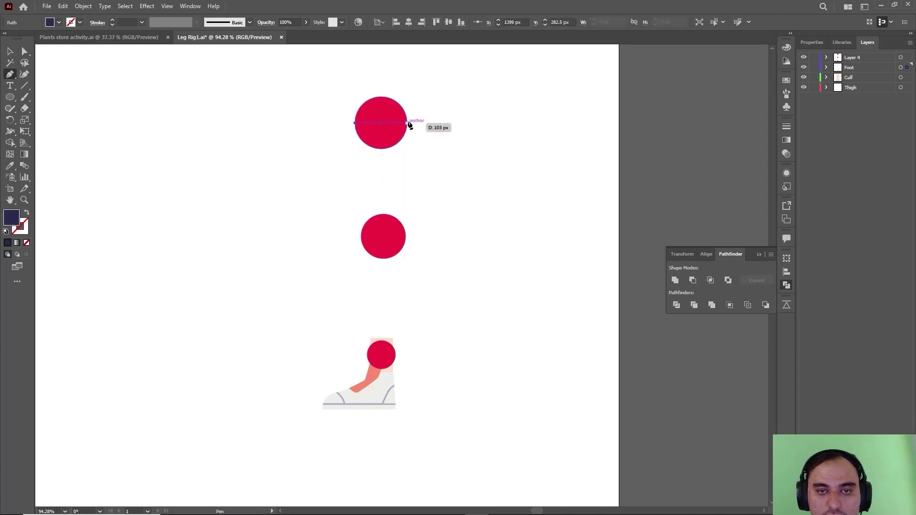
left_click(408, 124)
left_click(406, 236)
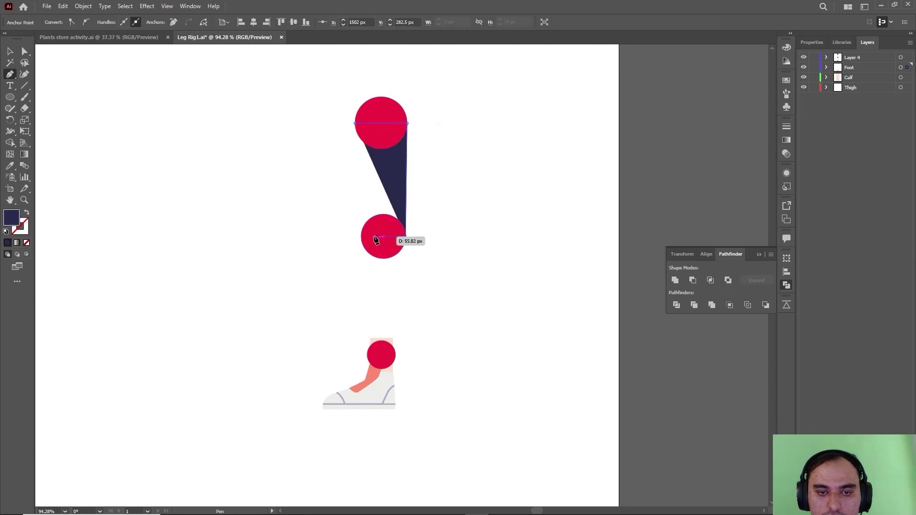
left_click(360, 236)
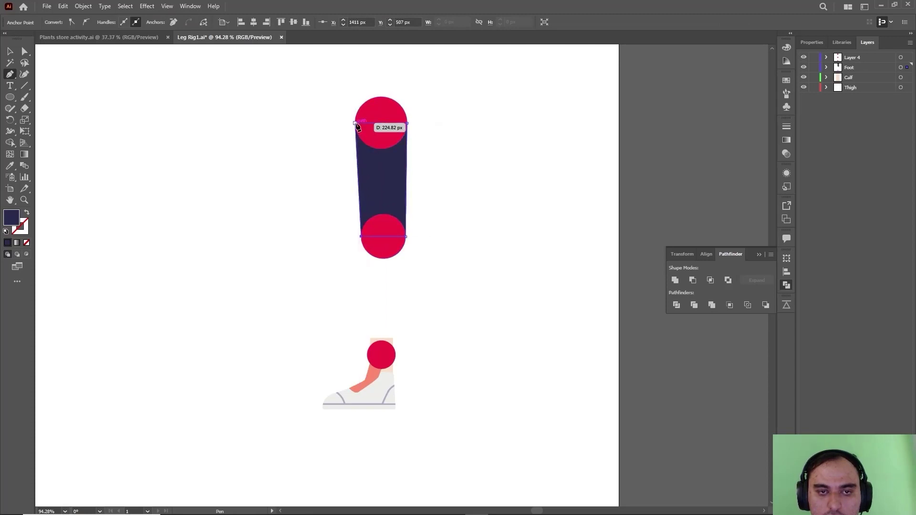
key("v")
left_click(467, 211)
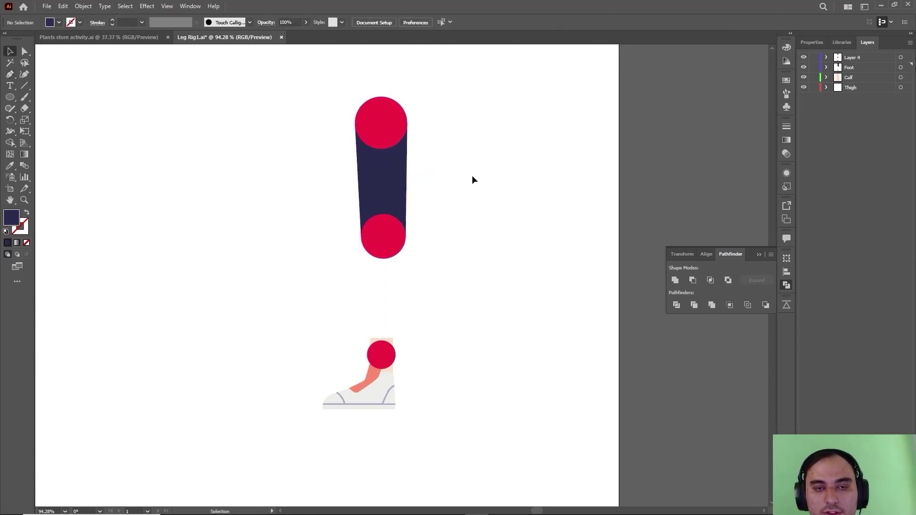
Move the top circle from Layer 4 into the Thigh layer.
left_click(401, 126)
left_click(399, 187, "shift")
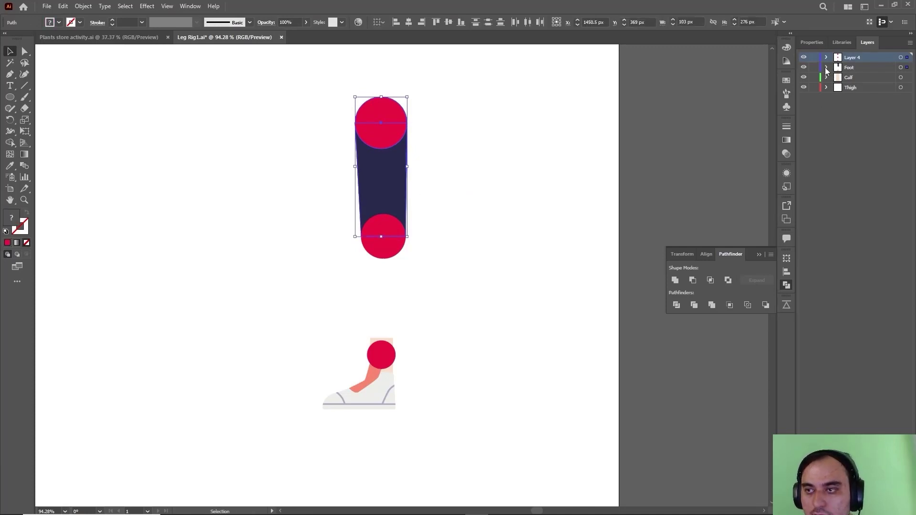
left_click(826, 67)
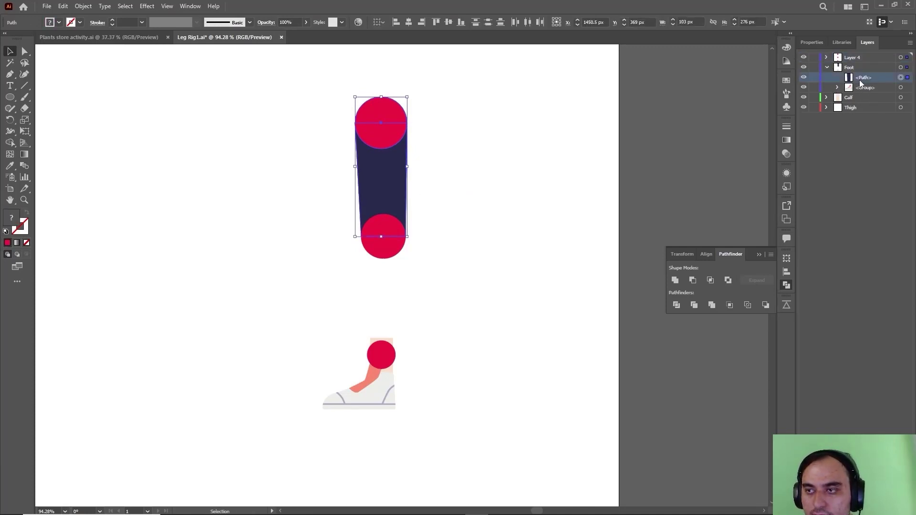
left_click(827, 58)
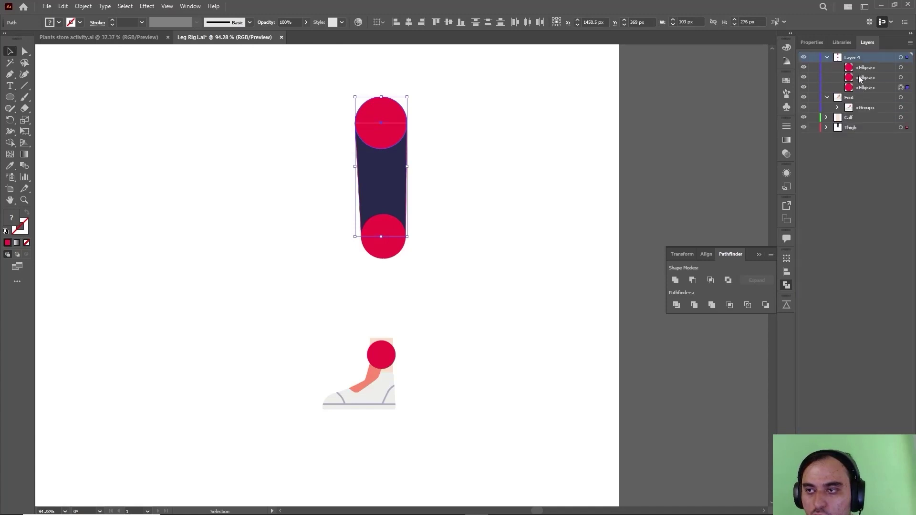
left_click_drag(869, 88, 854, 129)
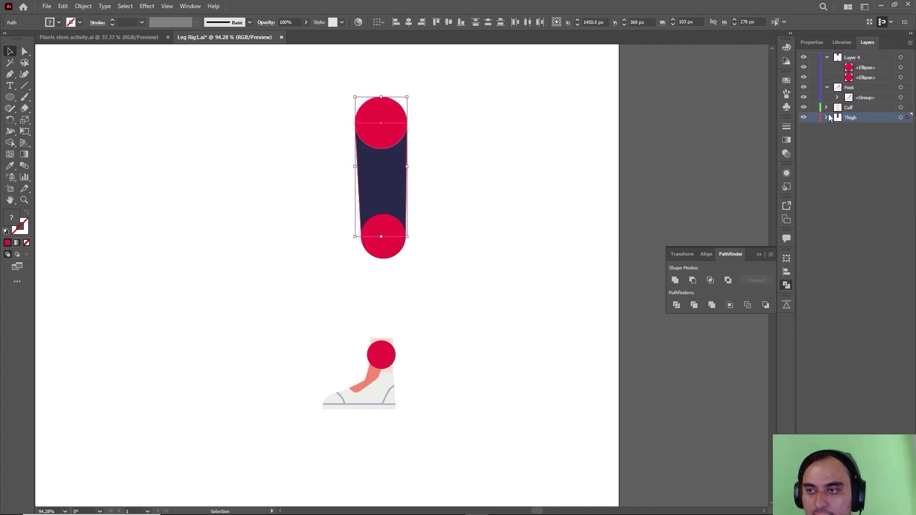
left_click(827, 118)
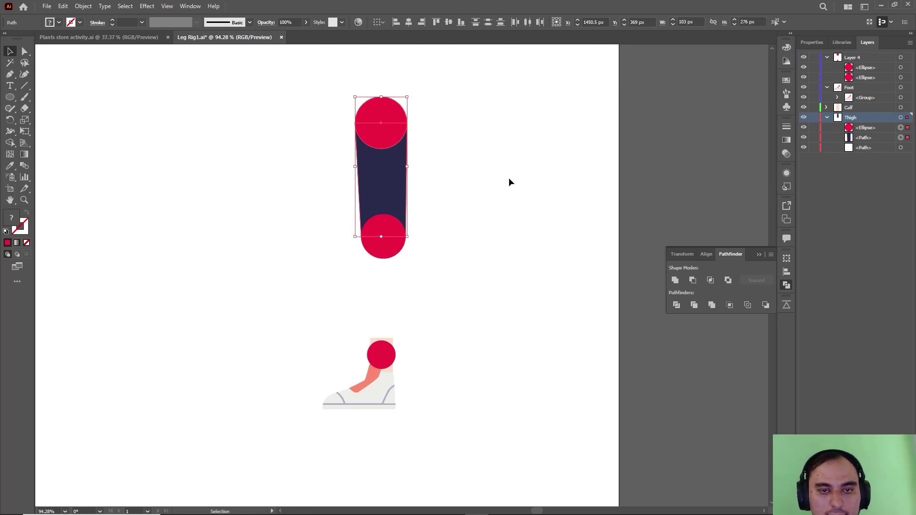
Recolour the top circle with the thigh's navy using the Eyedropper.
left_click(398, 122)
key("i")
left_click(400, 177)
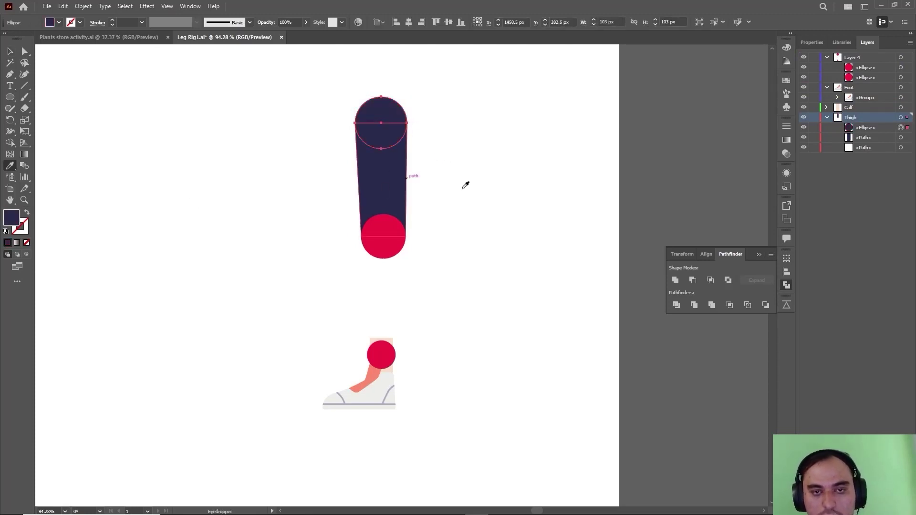
left_click(479, 218)
left_click(404, 172)
key("v")
left_click(412, 272)
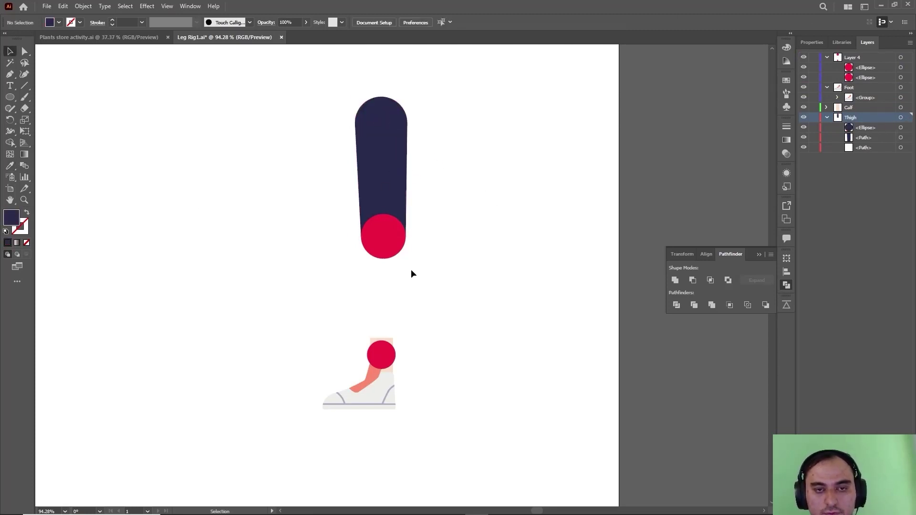
scroll(353, 248, "down", 2)
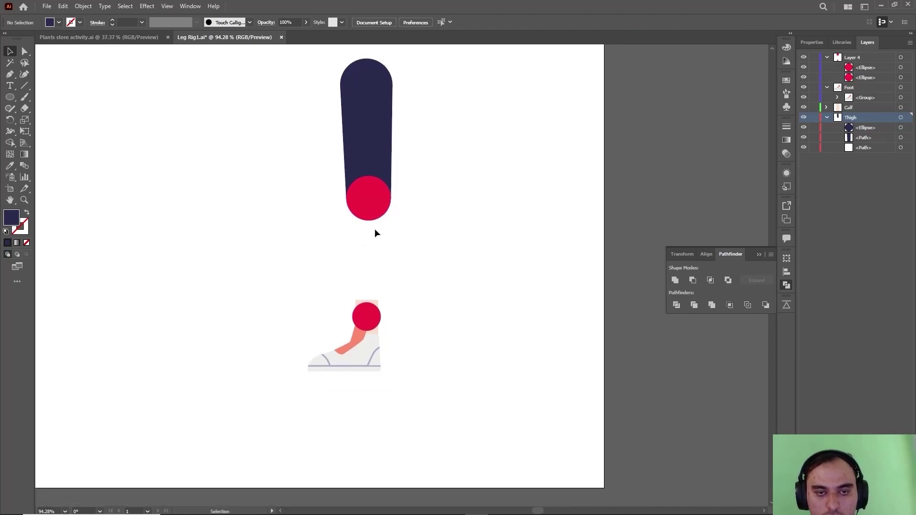
Pen-draw a rectangular shin path from the knee edges down to just above the foot.
left_click(374, 233, "ctrl")
left_click_drag(336, 232, 306, 204)
left_click(377, 235)
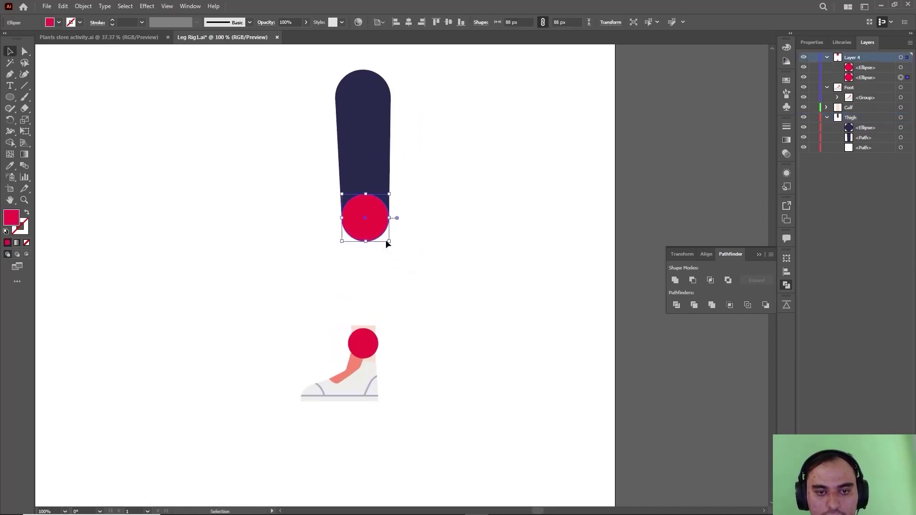
left_click(429, 262)
key("p")
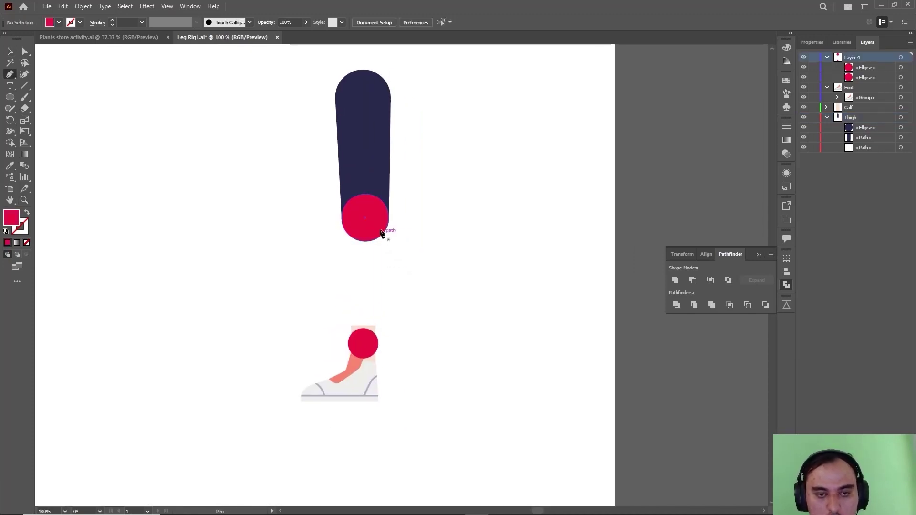
left_click(341, 218)
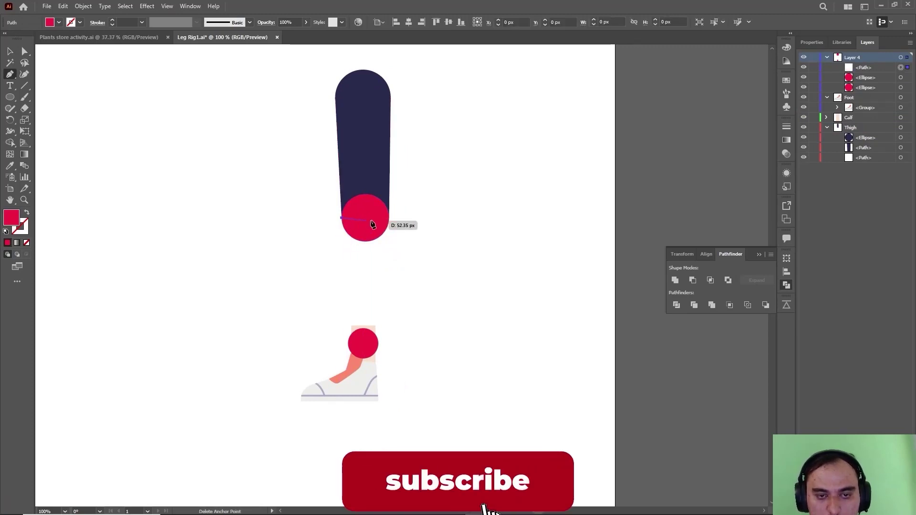
left_click(388, 218)
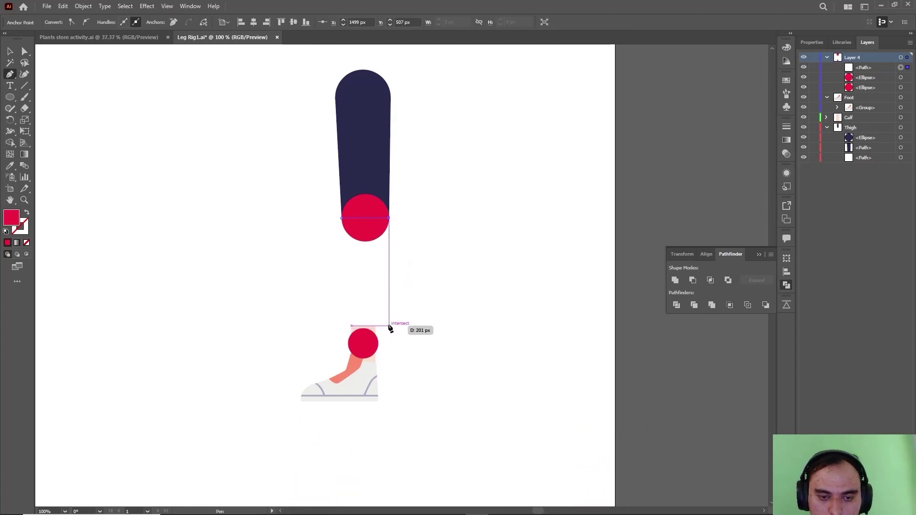
left_click(388, 327)
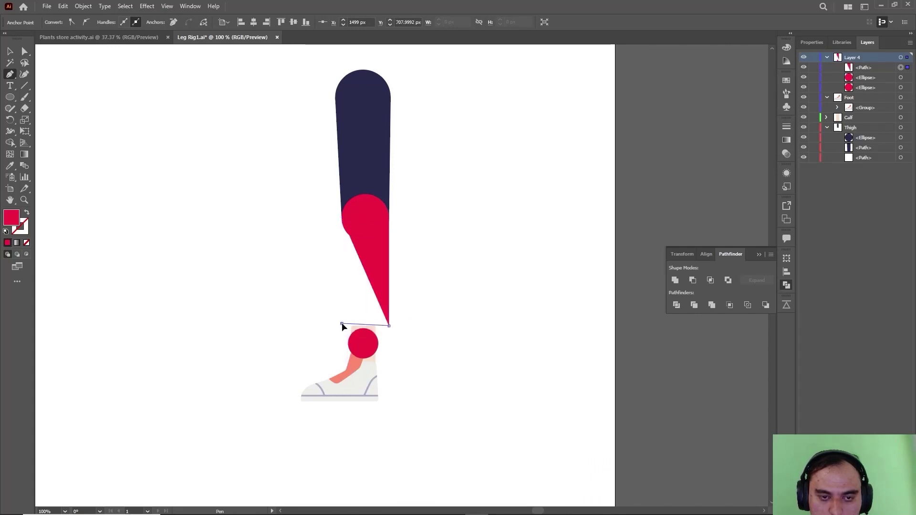
left_click(341, 325)
left_click(341, 218)
Fix the shin's bottom-left corner by redrawing its bottom edge to restore the rectangle.
key("v")
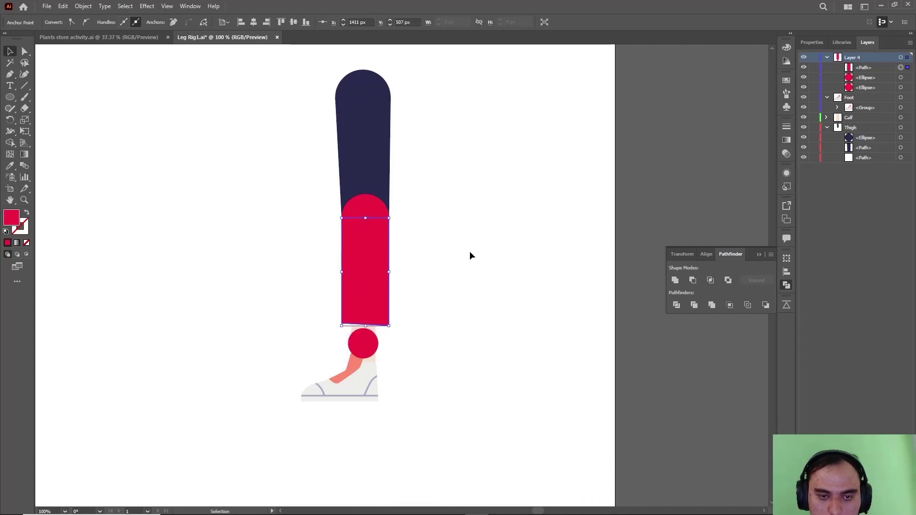
left_click_drag(417, 313, 395, 331)
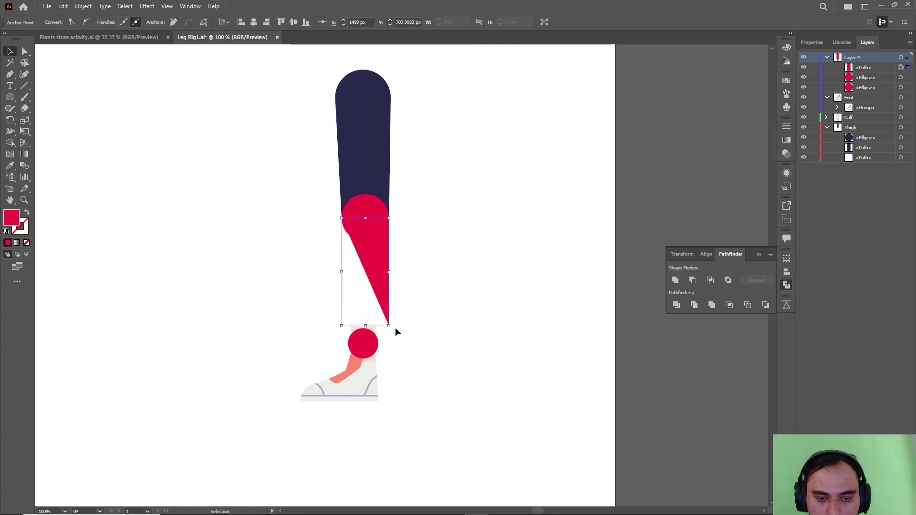
key("p")
left_click(389, 325)
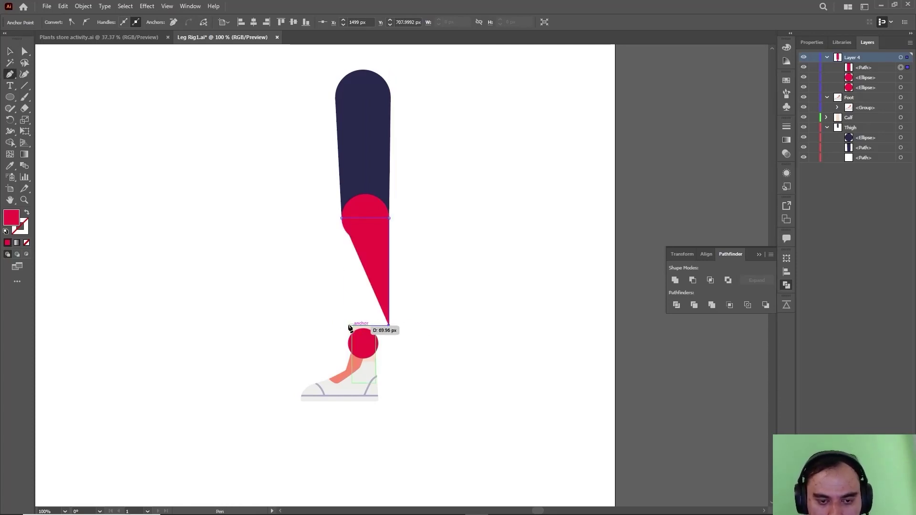
left_click(341, 325)
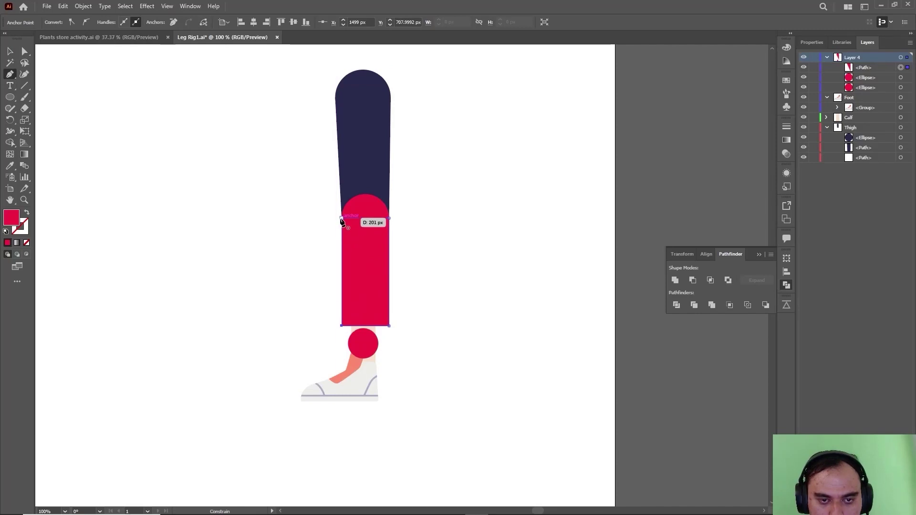
left_click(342, 218)
key("v")
left_click(412, 258)
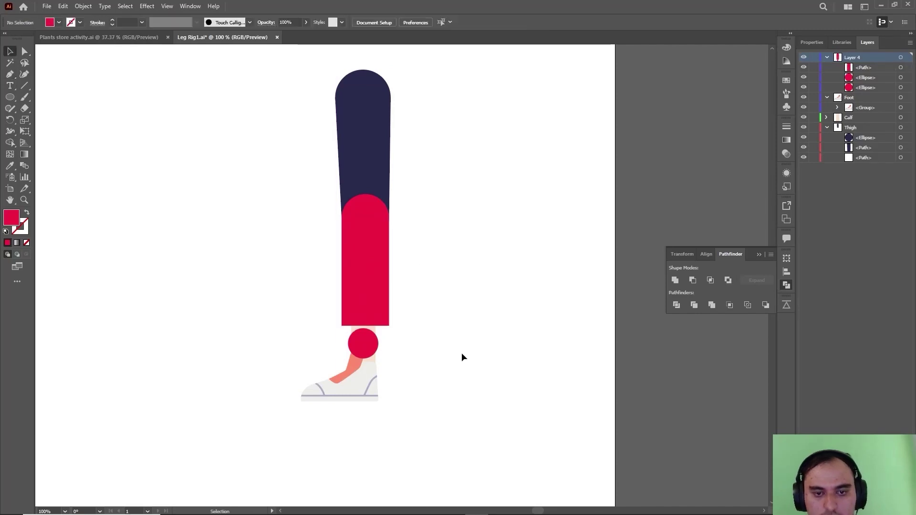
Eyedropper the thigh's navy fill onto the shin rectangle, undoing a stray reflect.
left_click(372, 177)
left_click(366, 238)
key("i")
left_click(369, 184)
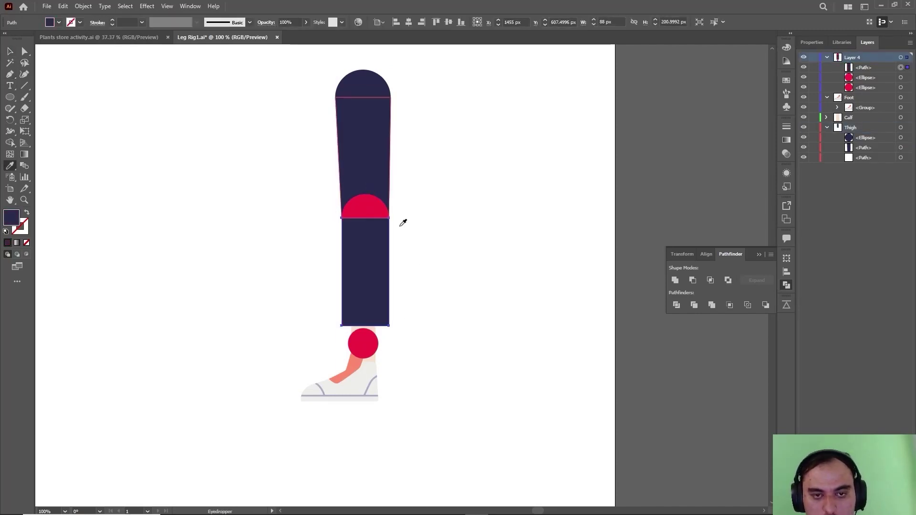
key("v")
left_click(365, 205)
key("o")
left_click(366, 142)
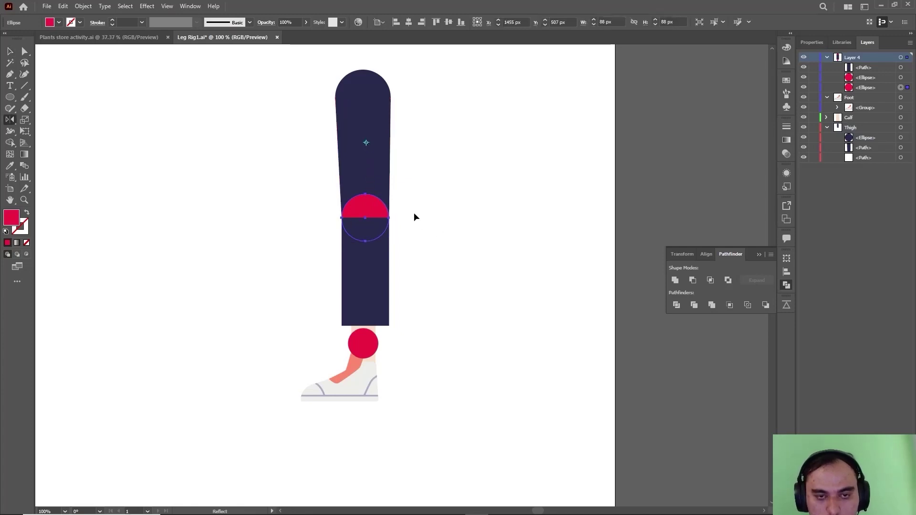
key("ctrl+z")
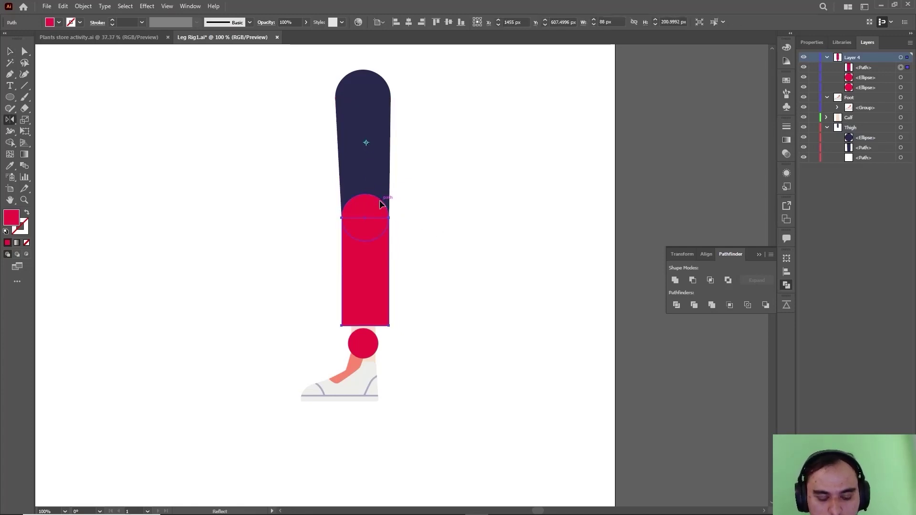
Reapply the navy fill to the shin and give the knee circle the same navy.
key("i")
left_click(388, 191)
key("v")
left_click(373, 213)
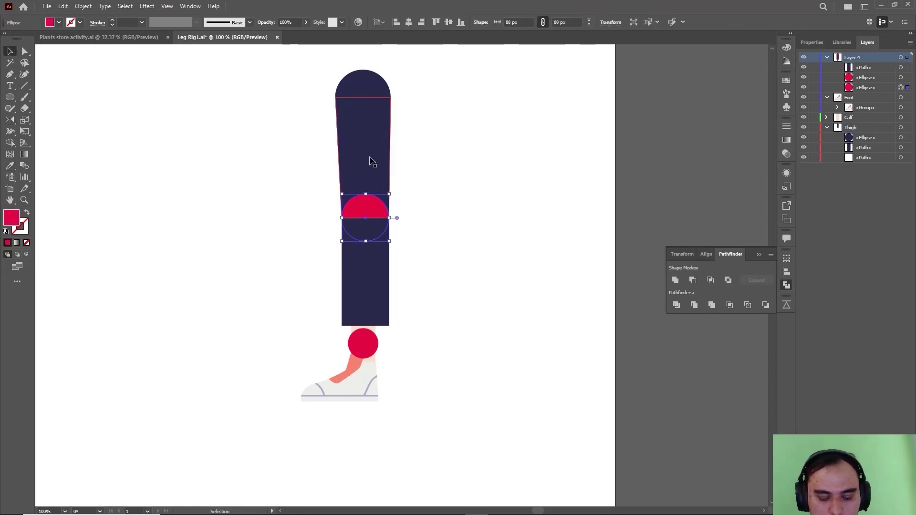
key("i")
left_click(370, 159)
key("v")
left_click(490, 340)
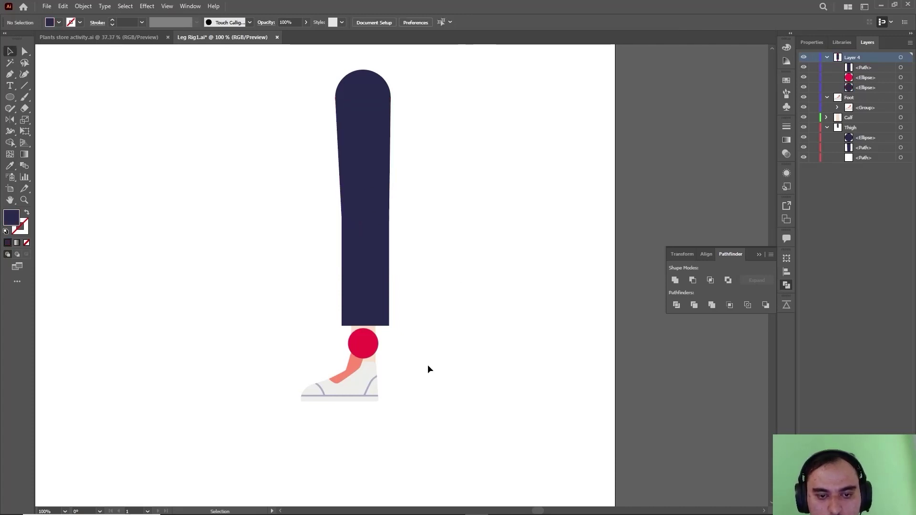
Zoom in on the lower leg and delete the red ankle circle.
key("ctrl+plus")
left_click(319, 258)
key("Delete")
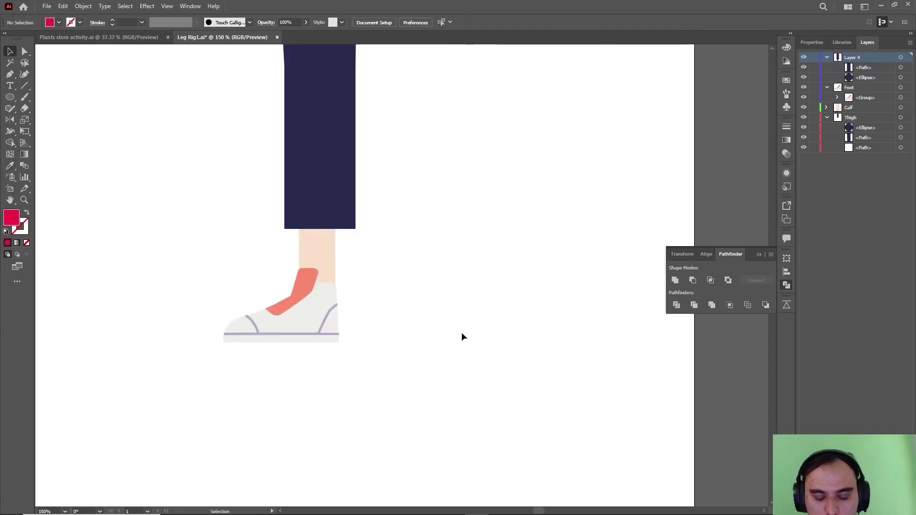
Move the navy calf path and knee ellipse rows from Layer 4 into the Calf layer.
left_click(313, 320)
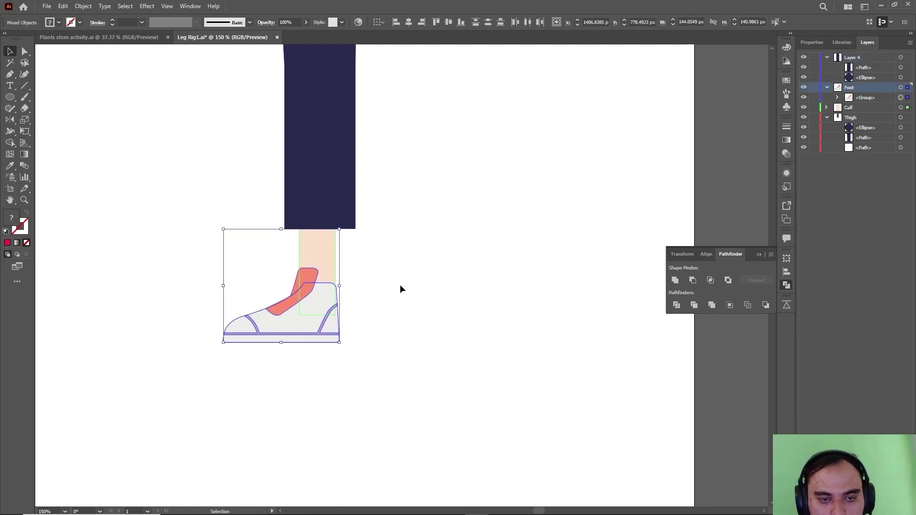
left_click(401, 285)
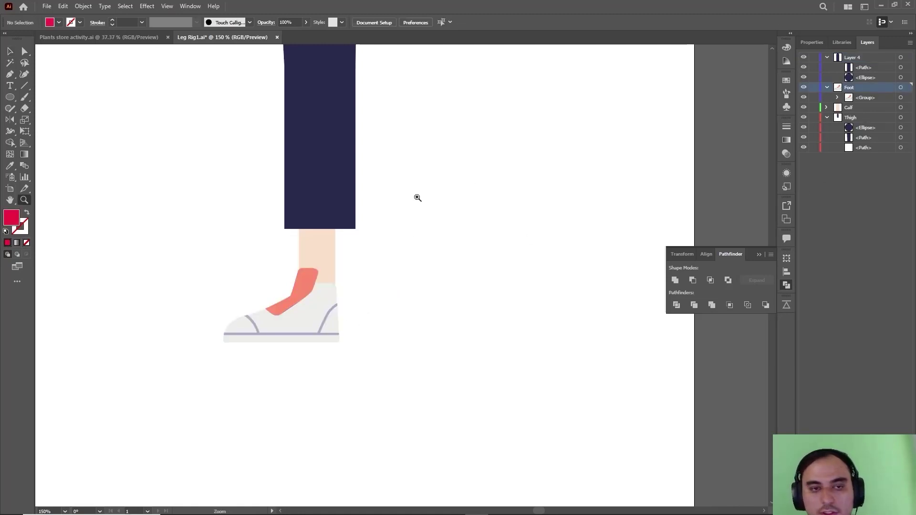
key("ctrl+minus")
left_click(348, 240)
left_click(348, 180, "shift")
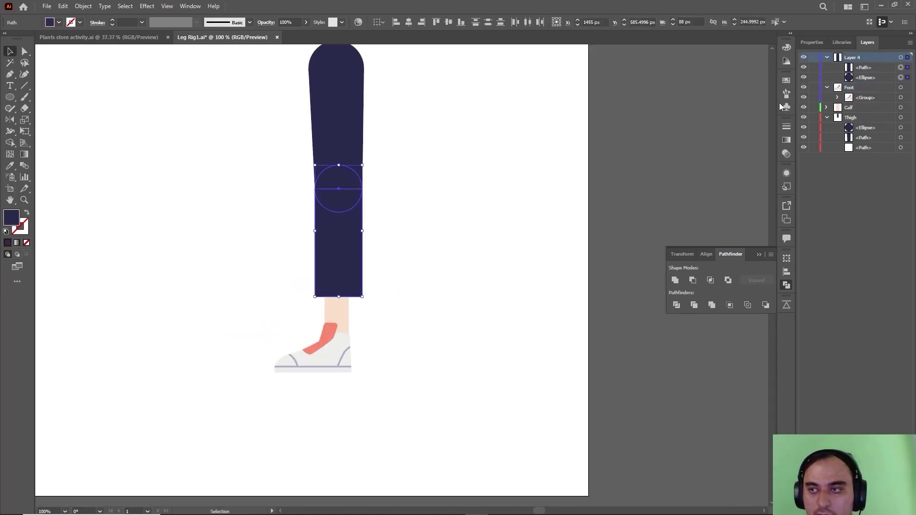
left_click(863, 68)
left_click(865, 78, "shift")
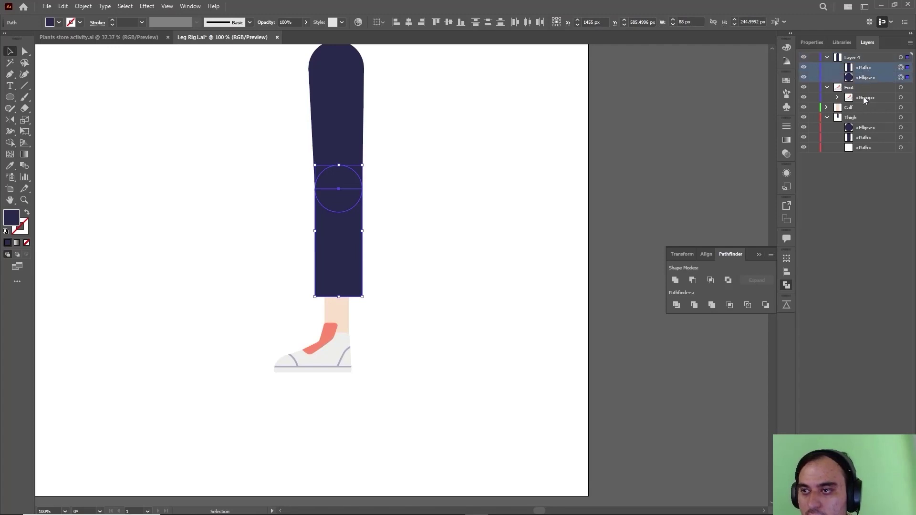
left_click_drag(867, 82, 843, 111)
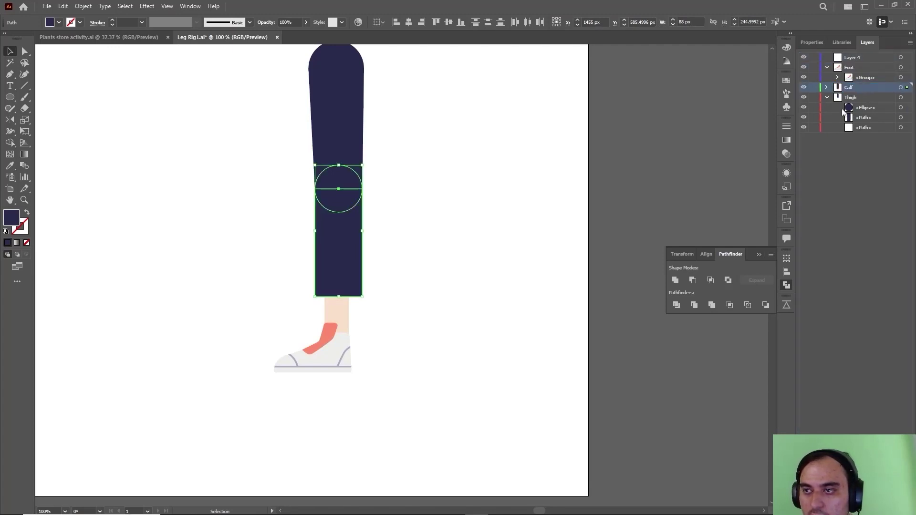
left_click(826, 87)
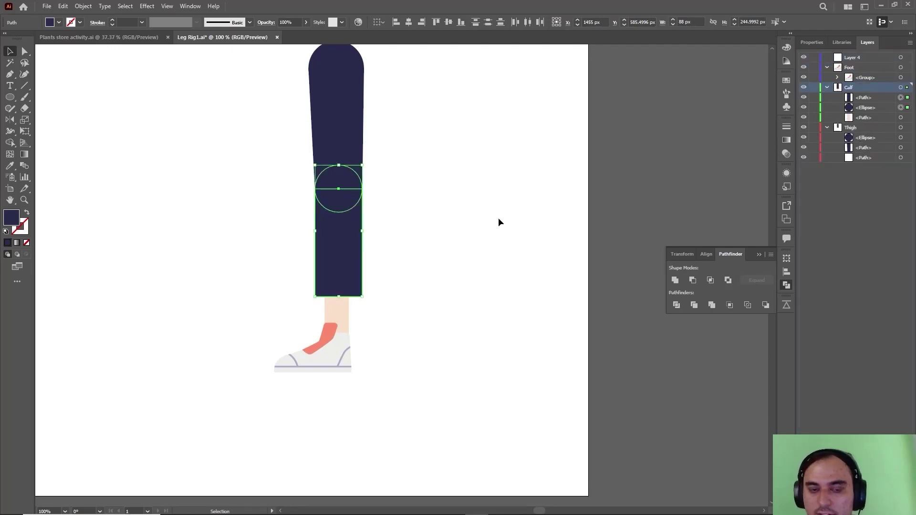
left_click(461, 277)
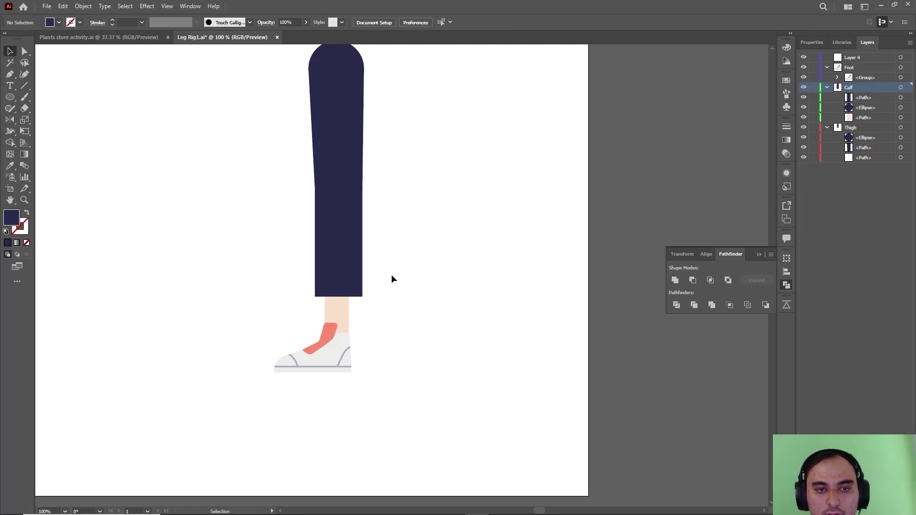
Delete the empty Layer 4 and the extra bottom <Path> under Thigh.
left_click(826, 68)
left_click(844, 57)
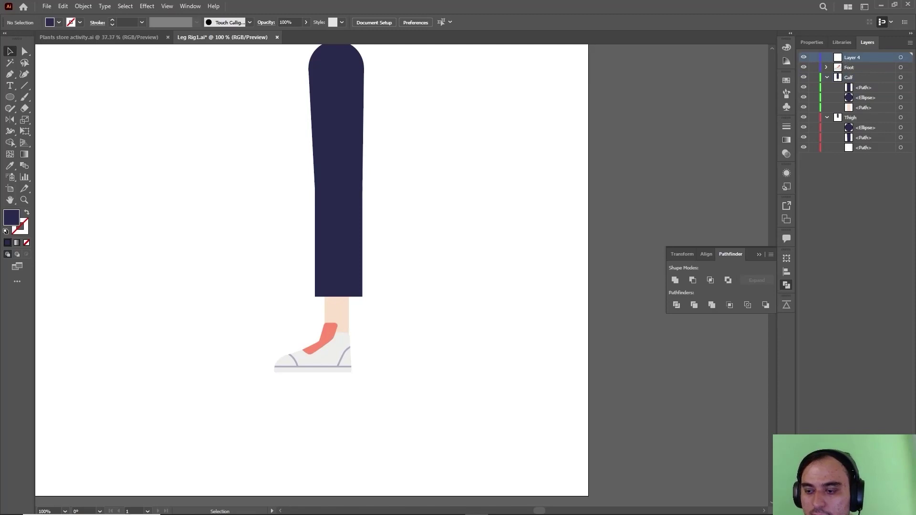
key("Delete")
left_click(860, 137)
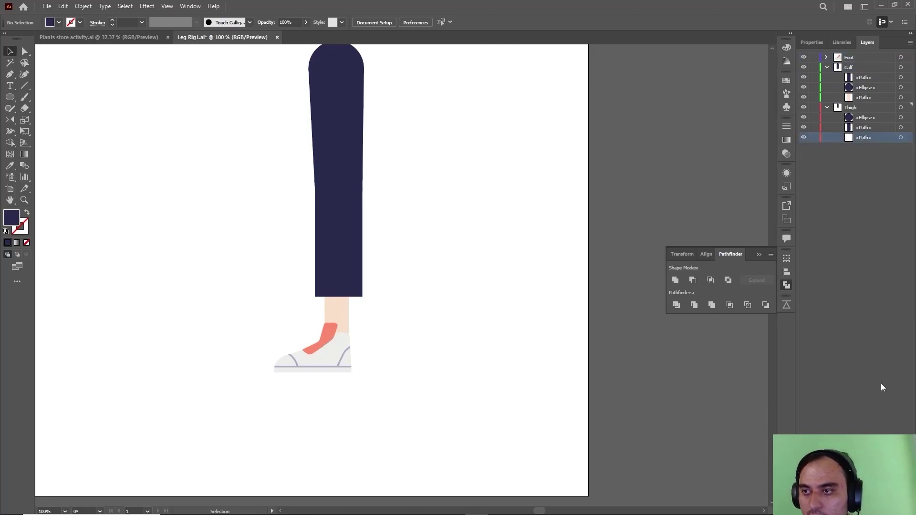
key("Delete")
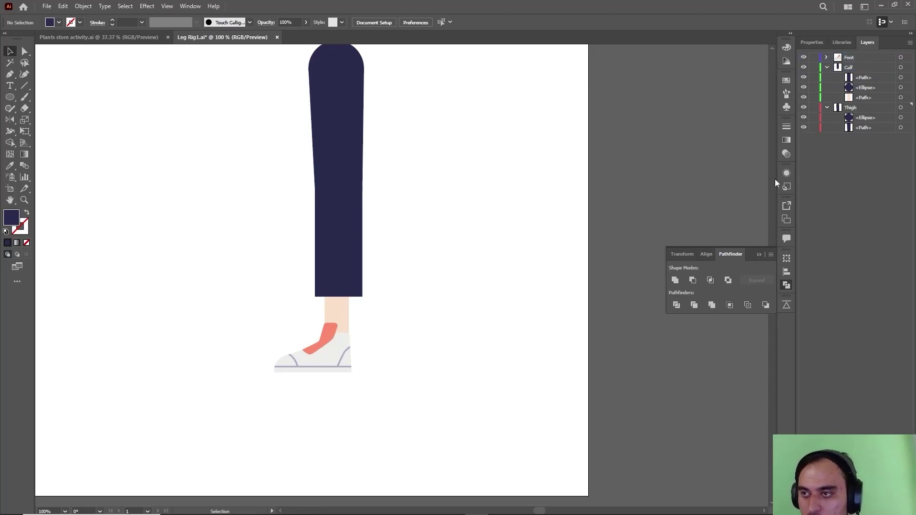
left_click(827, 68)
Zoom out to see the whole artboard and check the finished leg artwork.
key("z")
left_click(451, 198, "alt")
key("v")
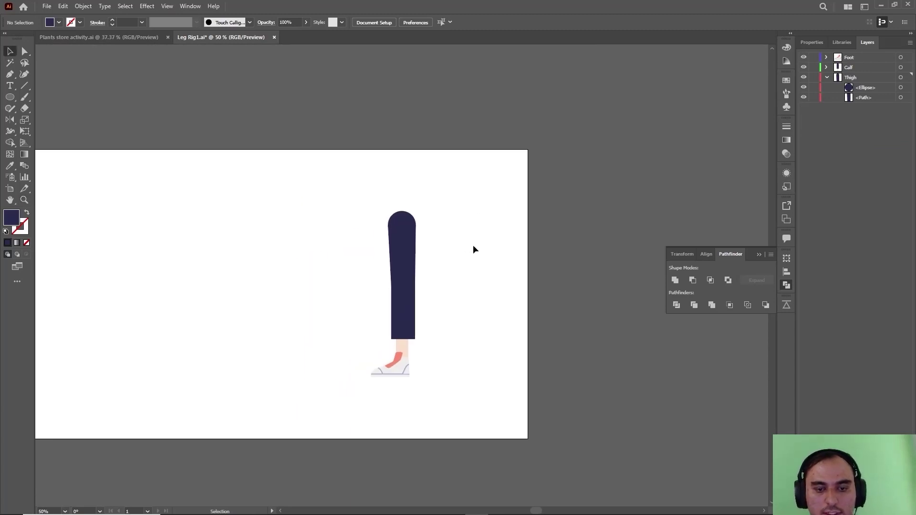
left_click_drag(490, 222, 378, 378)
left_click(603, 208)
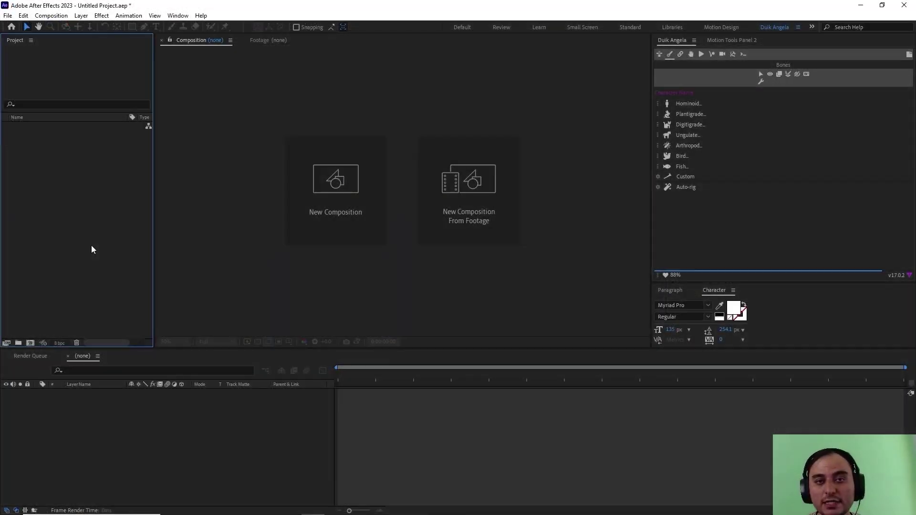
Import New Leg.ai as a Composition and open the New Leg comp.
double_click(92, 248)
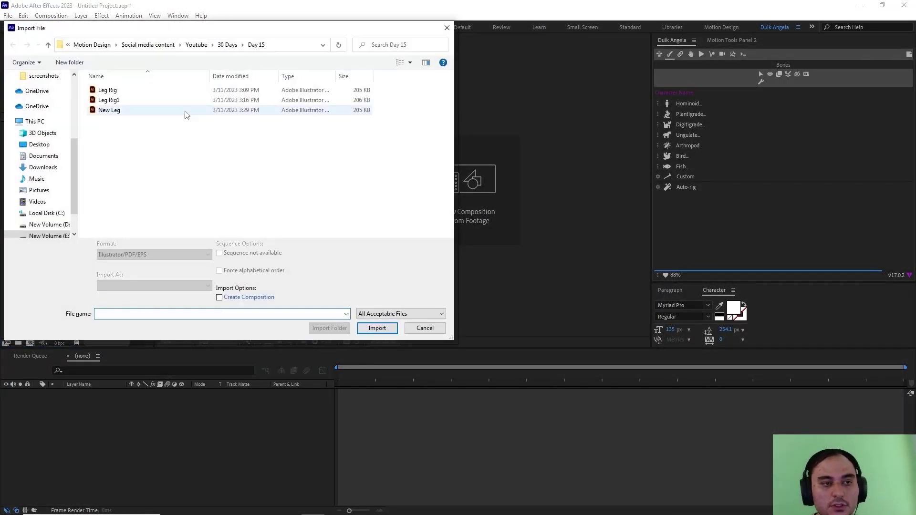
left_click(171, 113)
left_click(376, 327)
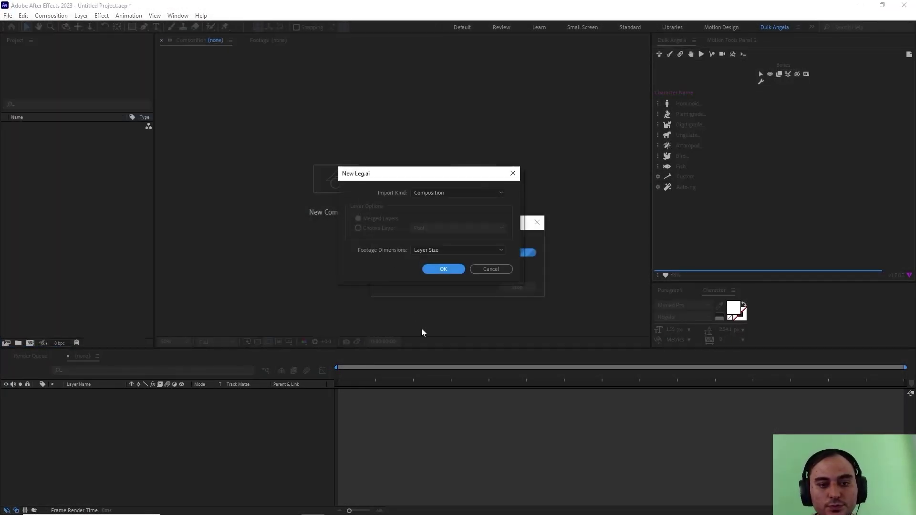
left_click(455, 268)
double_click(36, 127)
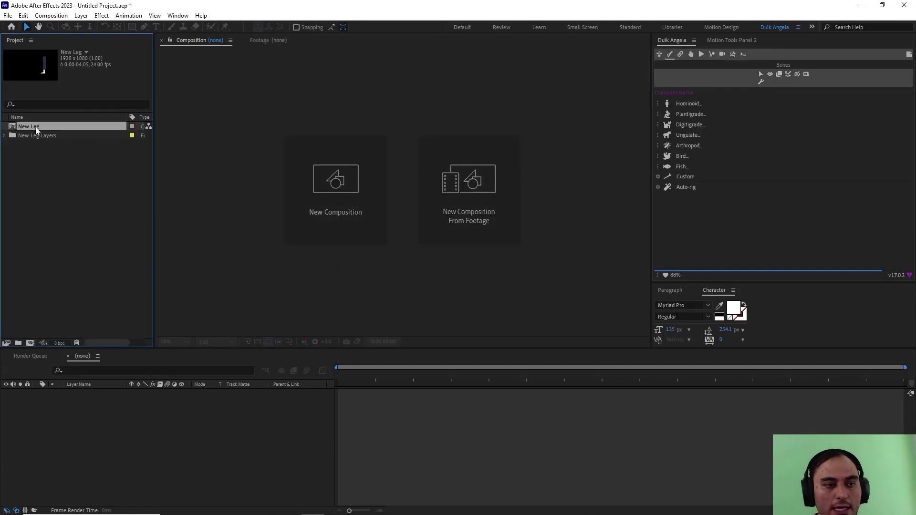
left_click(499, 257)
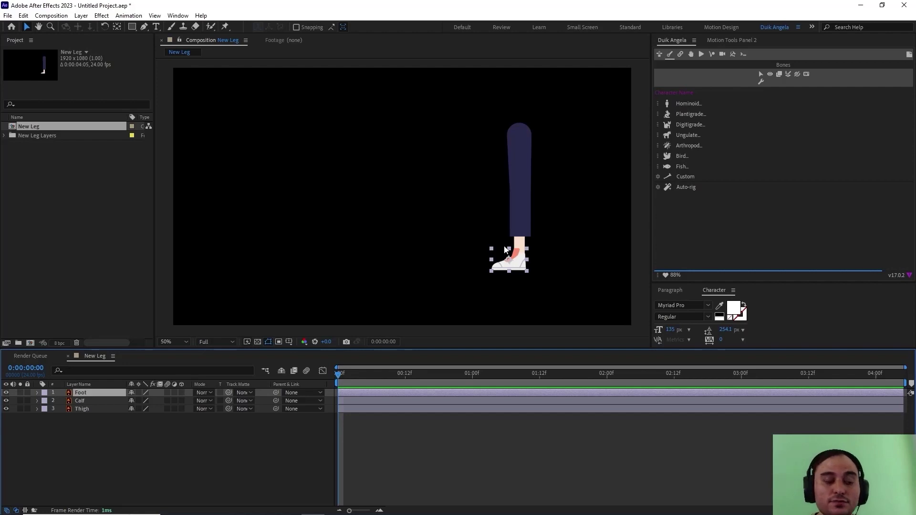
Create shape layers from the Foot, Calf and Thigh vector layers and delete the originals.
left_click_drag(102, 451, 87, 409)
right_click(86, 410)
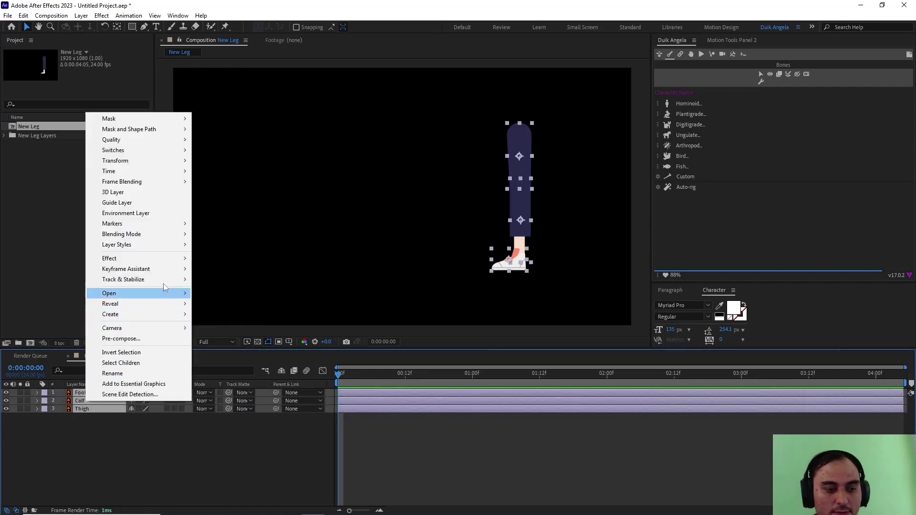
mouse_move(176, 318)
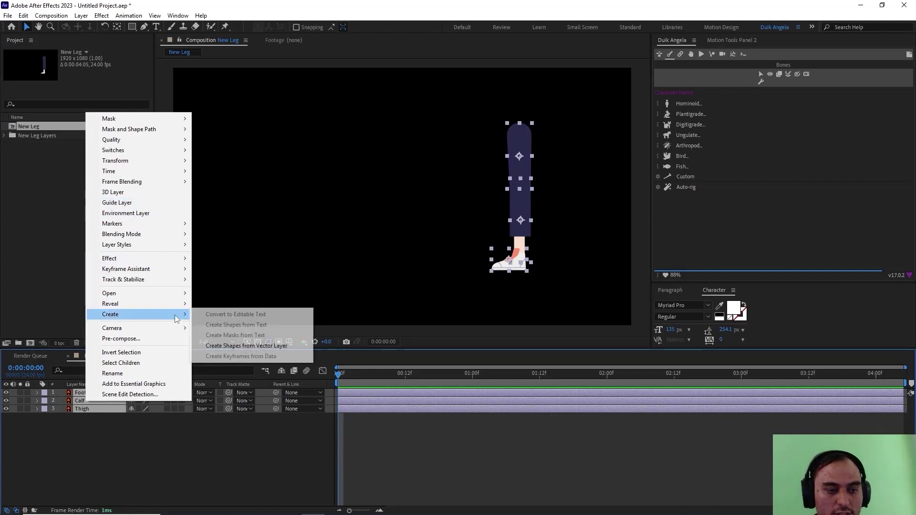
left_click(241, 345)
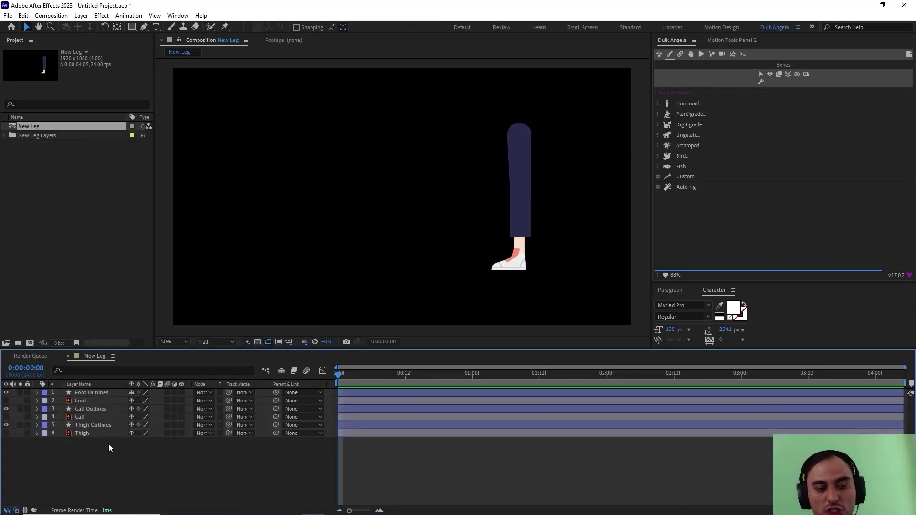
left_click(97, 434)
left_click(92, 417, "ctrl")
left_click(90, 401, "ctrl")
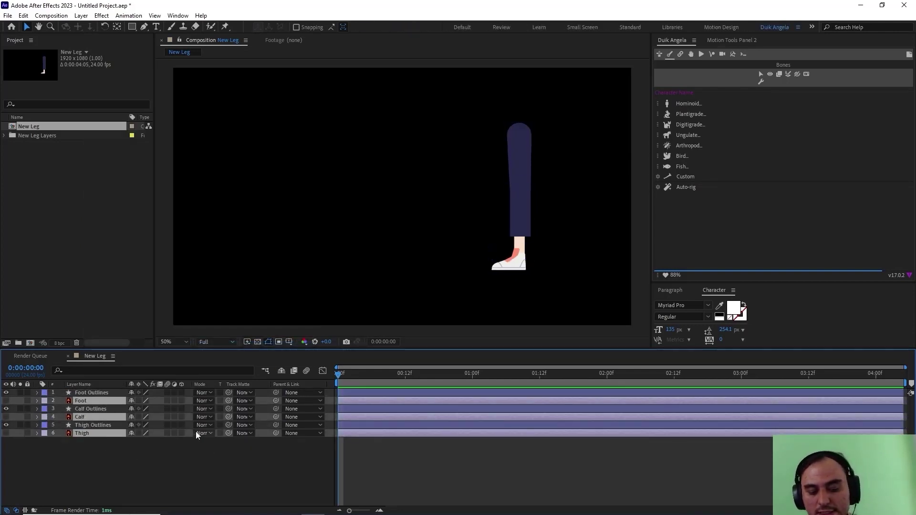
key("Delete")
Move the three Outlines layers left in the composition and zoom to 100%.
left_click_drag(140, 451, 86, 387)
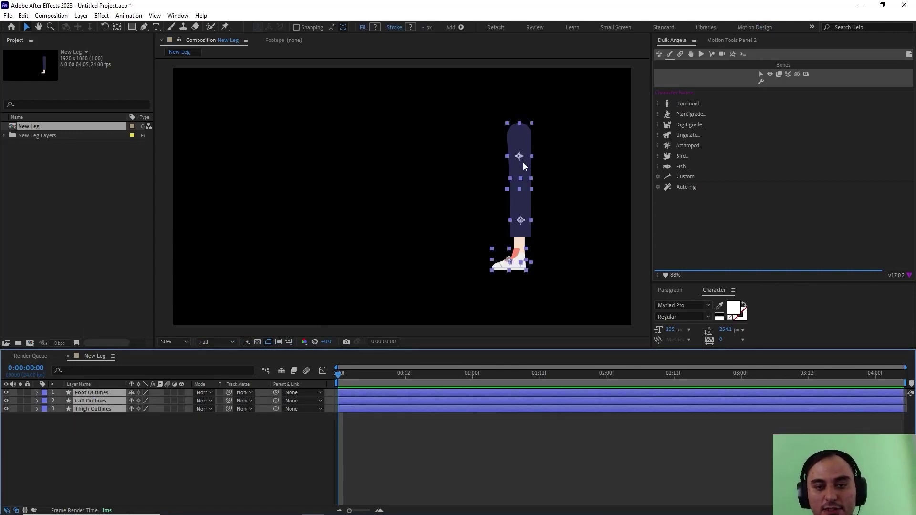
left_click_drag(523, 166, 408, 174)
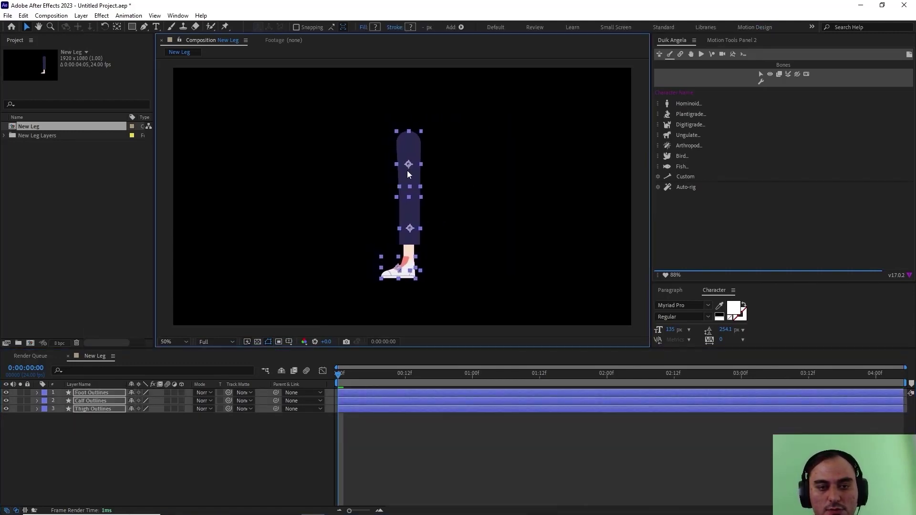
left_click(112, 430)
left_click(170, 409)
key("period")
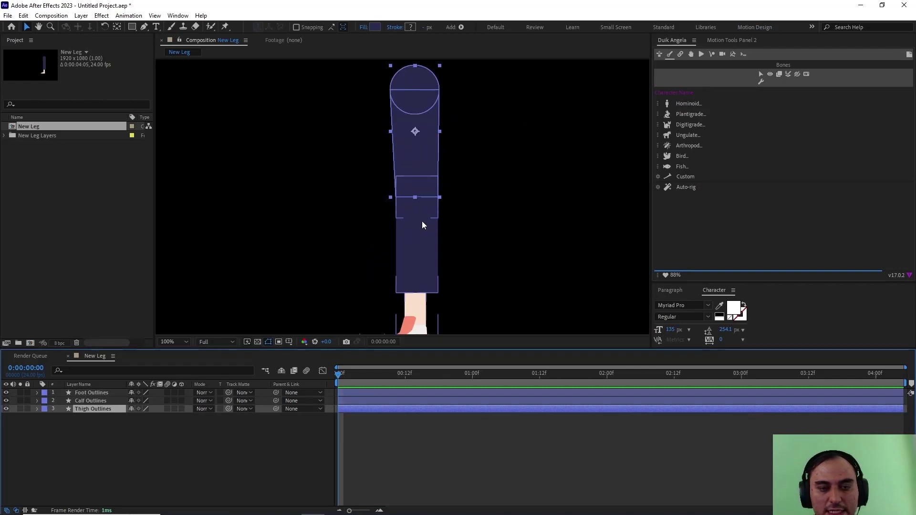
scroll(400, 228, "up", 3)
Place the Thigh, Calf and Foot Outlines anchor points on the hip, knee and ankle.
key("y")
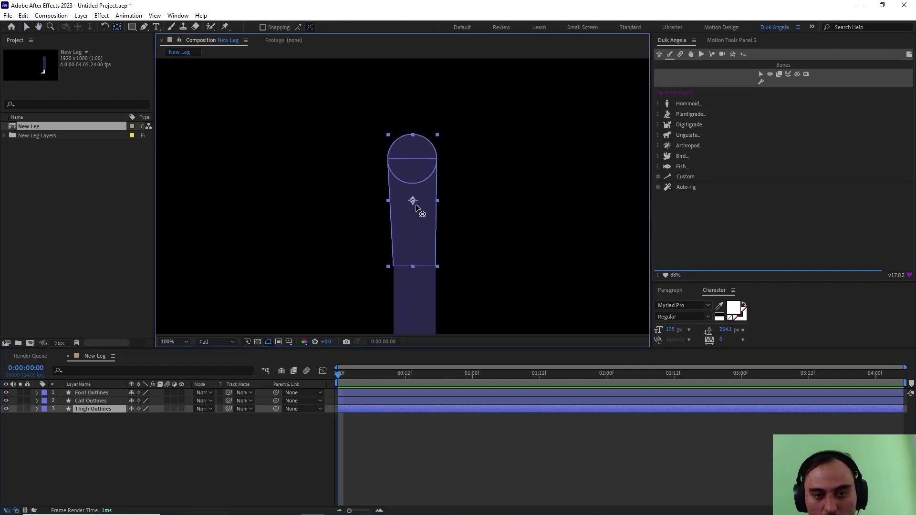
left_click_drag(413, 200, 414, 160)
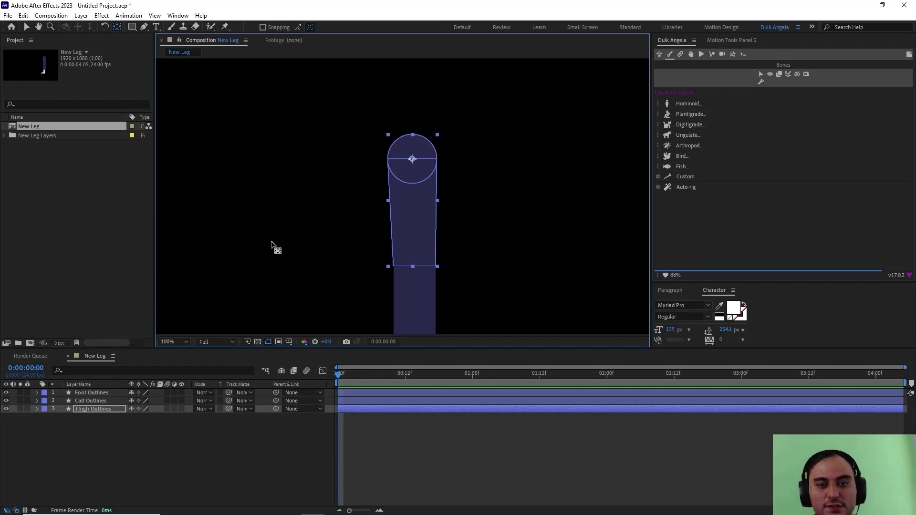
left_click(102, 401)
scroll(415, 317, "down", 3)
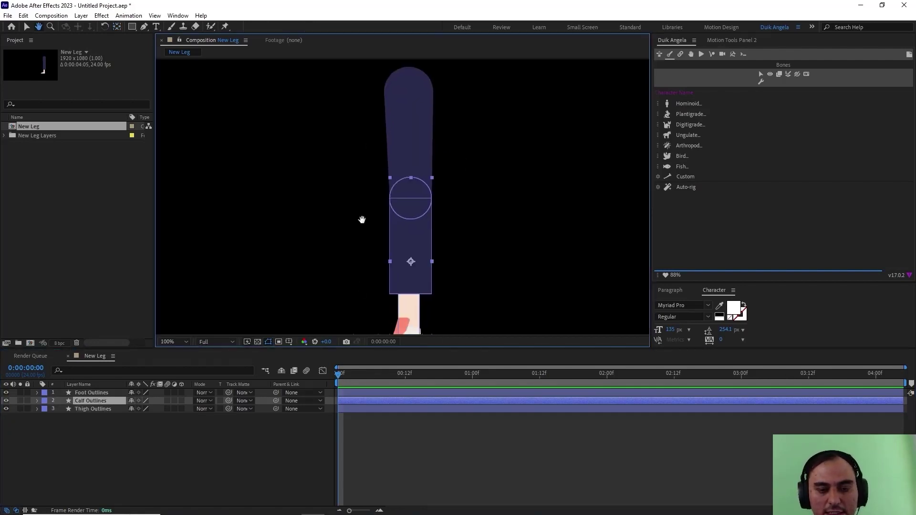
left_click_drag(415, 262, 411, 199)
left_click(96, 392)
scroll(354, 154, "down", 4)
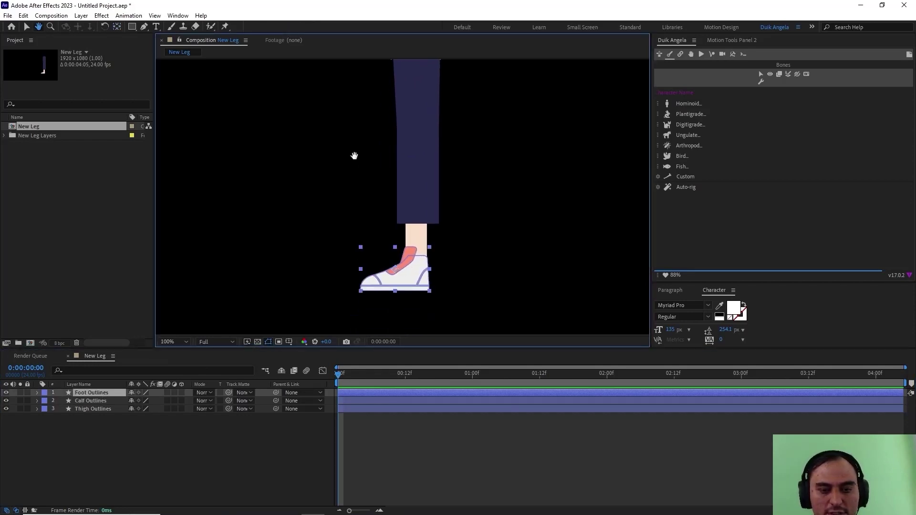
left_click_drag(403, 255, 418, 247)
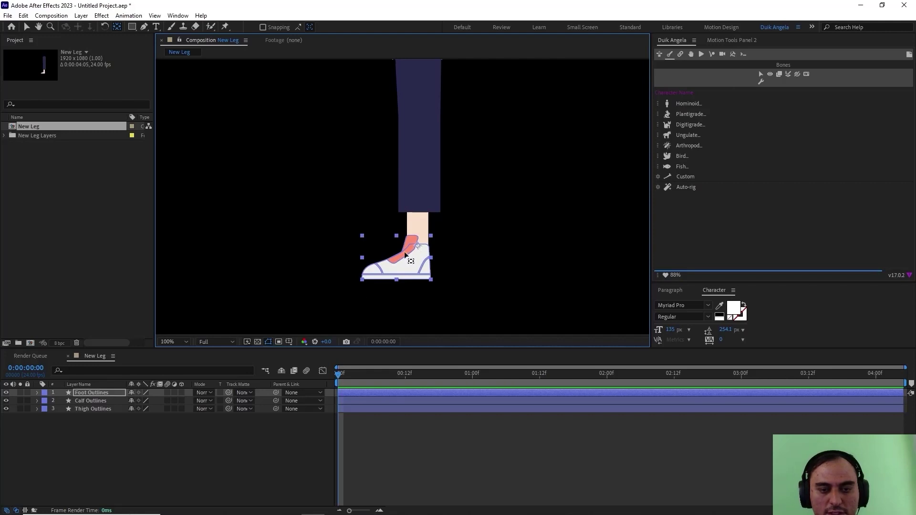
Select the Thigh, Calf and Foot Outlines layers together.
left_click(123, 439)
left_click(95, 409)
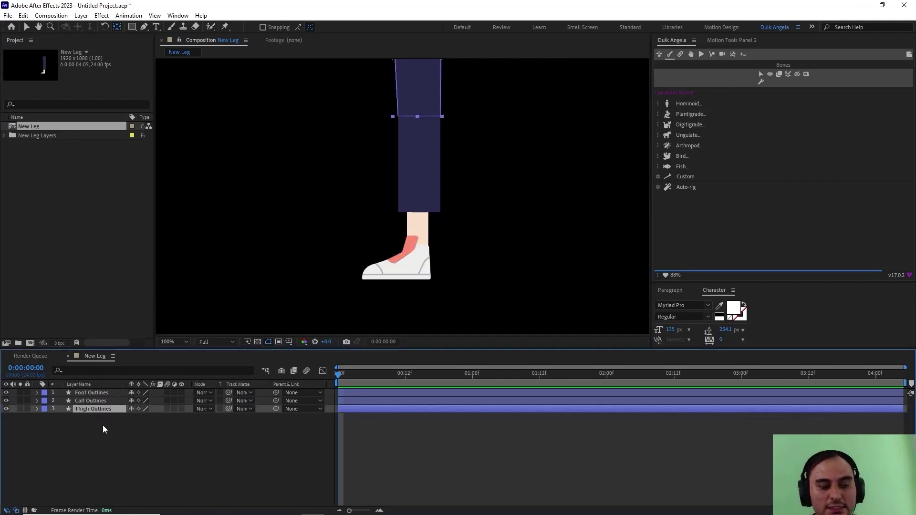
left_click(91, 400, "ctrl")
left_click(90, 393, "ctrl")
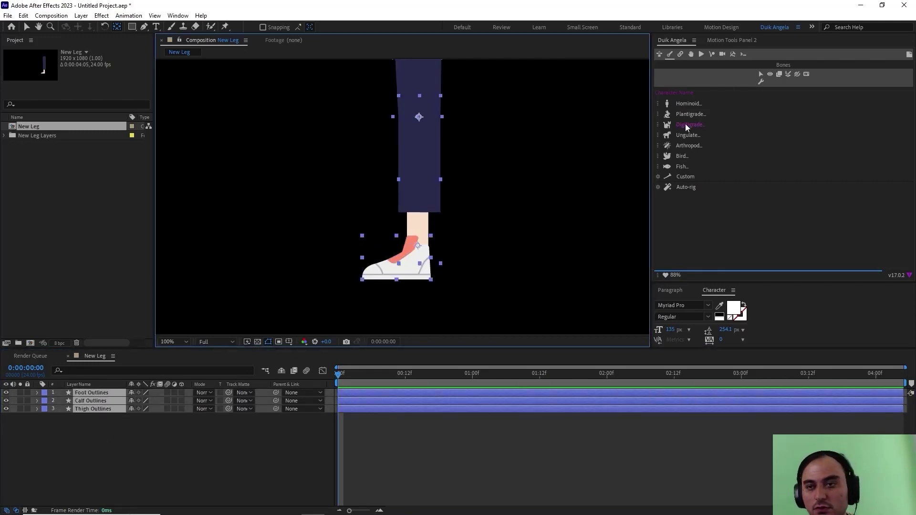
Create Duik Hominoid leg bones with Thigh, Calf, Foot and Toes enabled.
left_click(660, 105)
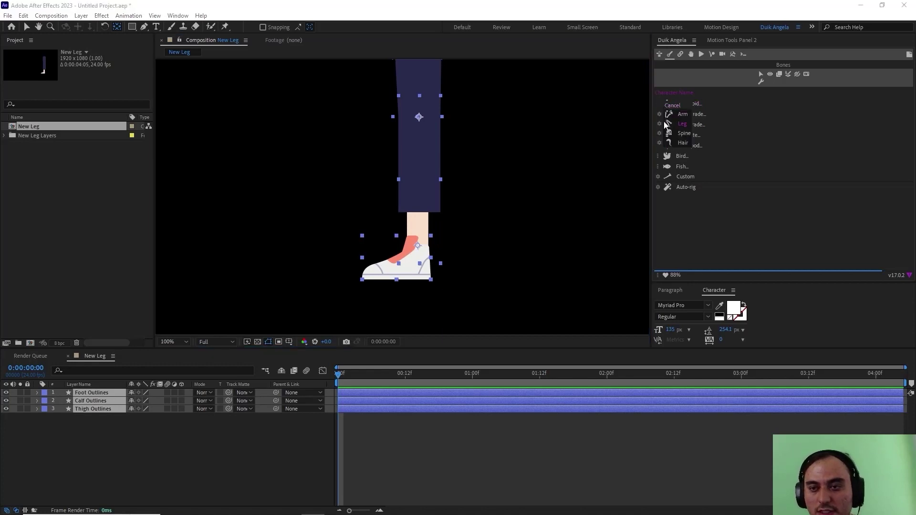
left_click(667, 124)
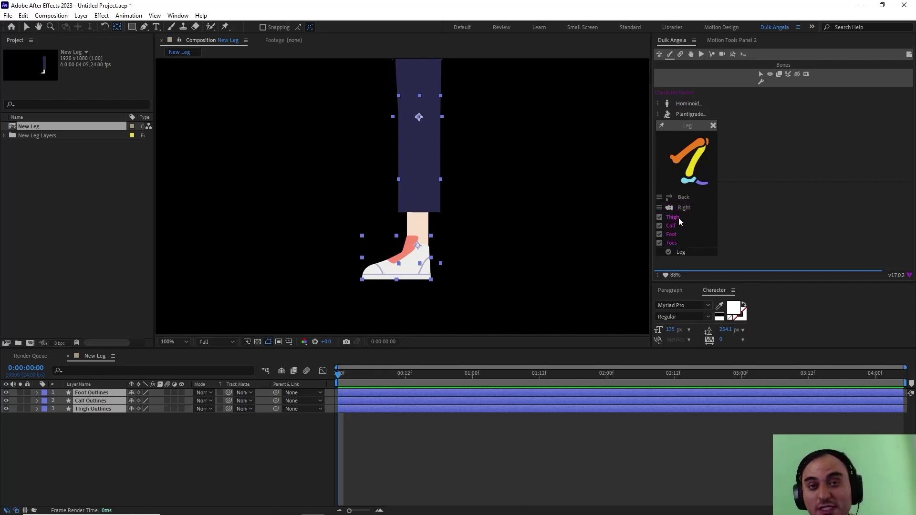
left_click(680, 253)
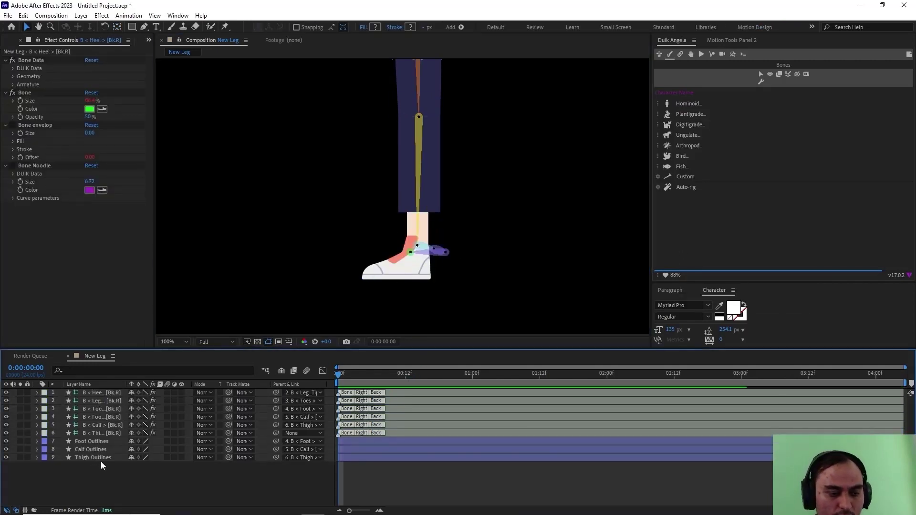
Drag the heel, toes and leg-tip bones onto the shoe's sole and toe.
left_click(108, 396)
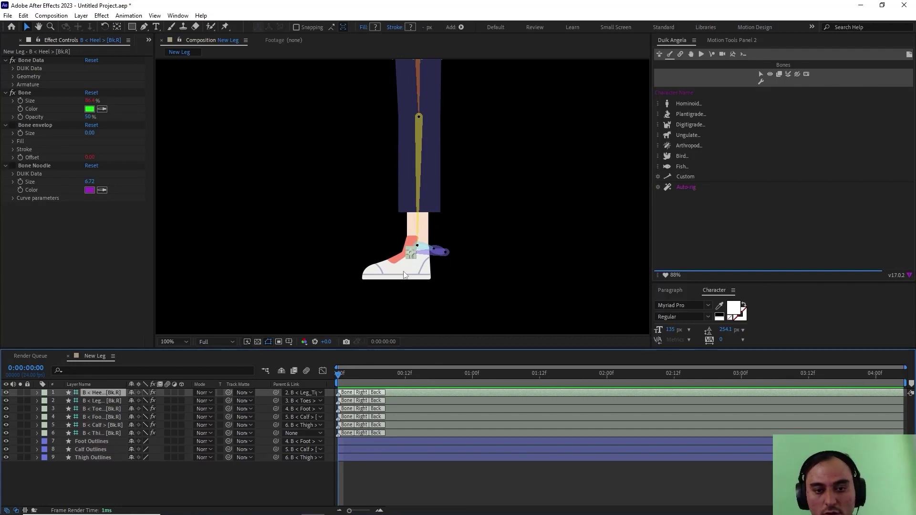
left_click_drag(411, 253, 426, 276)
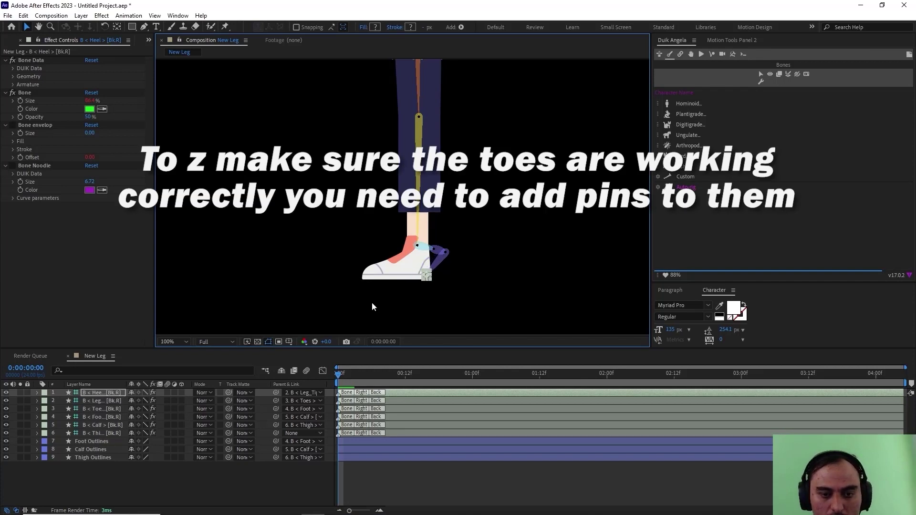
left_click(115, 401)
left_click(103, 408)
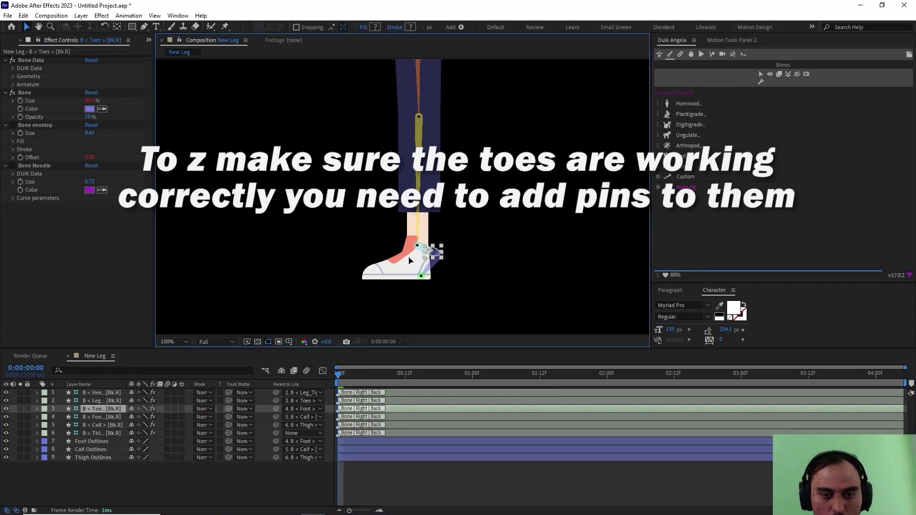
left_click_drag(409, 260, 373, 277)
left_click_drag(362, 298, 432, 276)
left_click(383, 276)
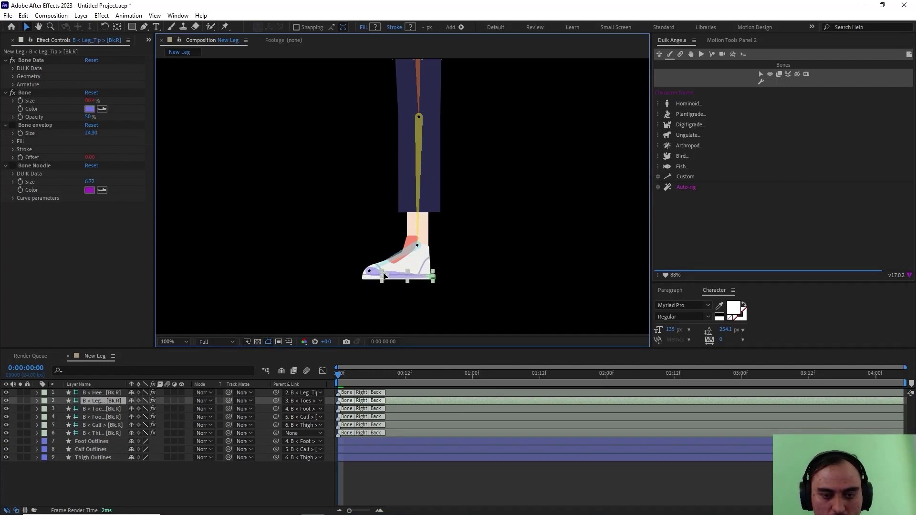
left_click(370, 275)
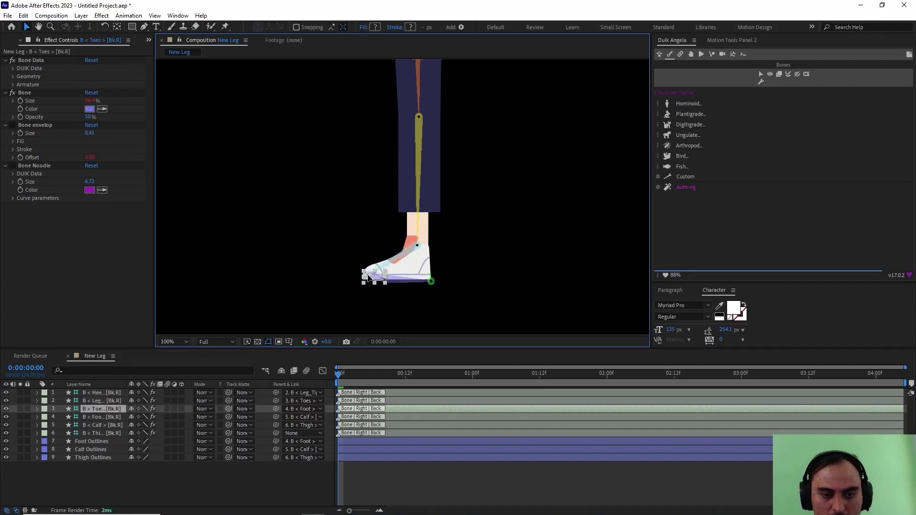
left_click(430, 277)
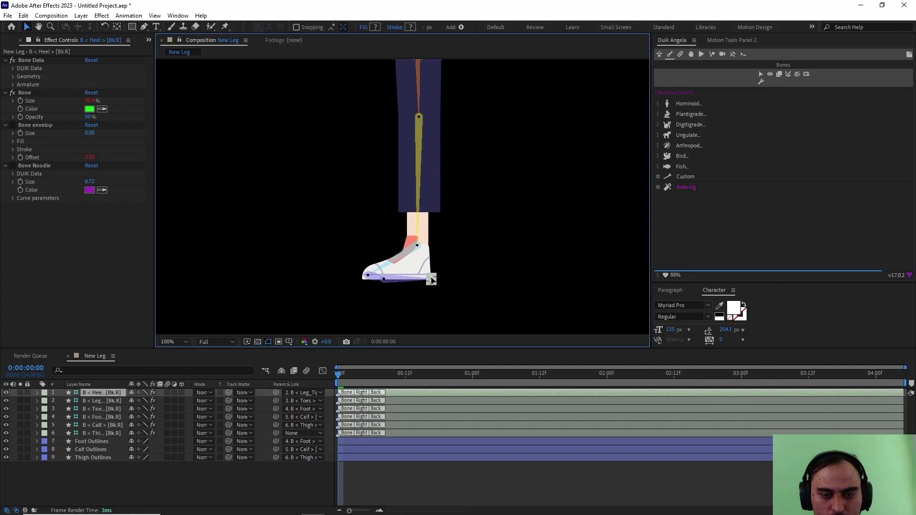
left_click(383, 278)
key("comma")
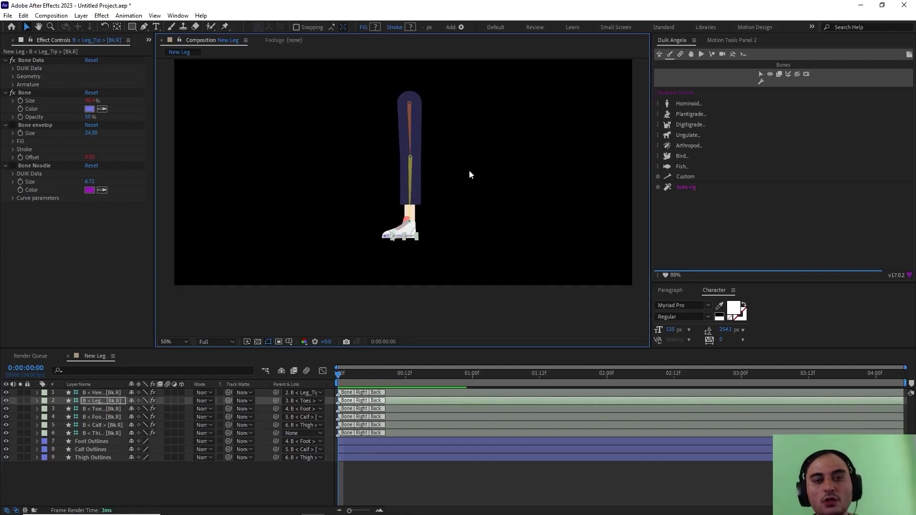
key("comma")
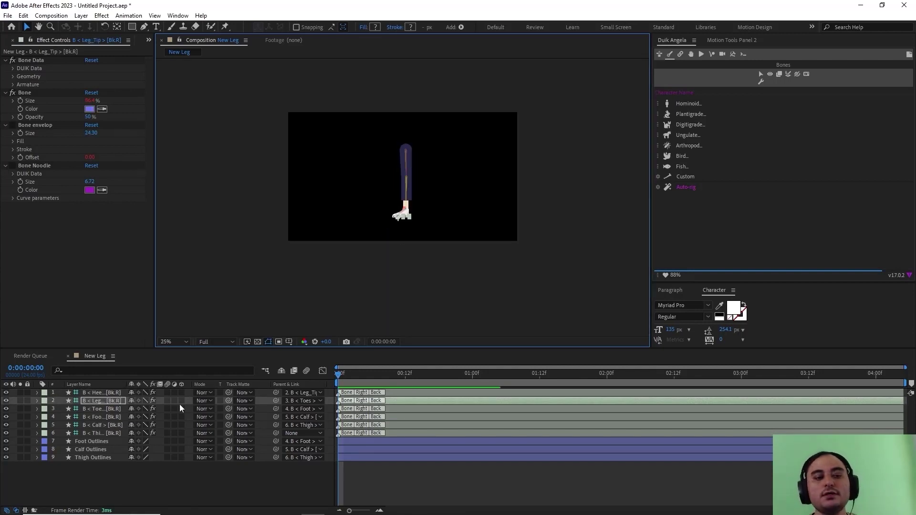
Auto-rig all six leg bones in Duik, choosing Hide layer controls in the alert.
left_click(760, 74)
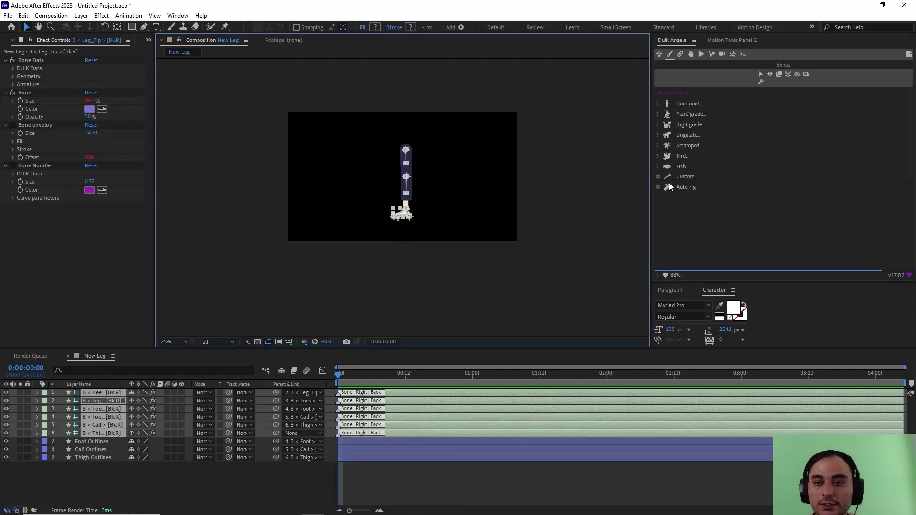
left_click(685, 187)
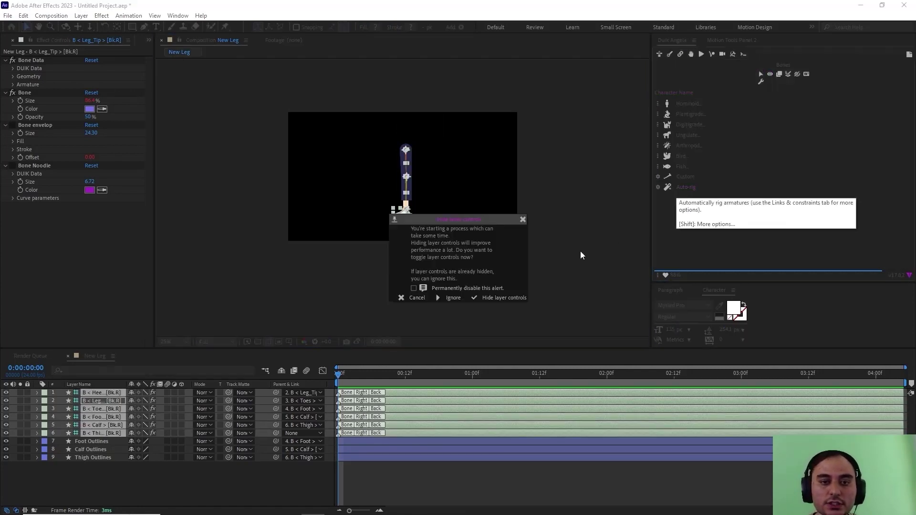
left_click(501, 299)
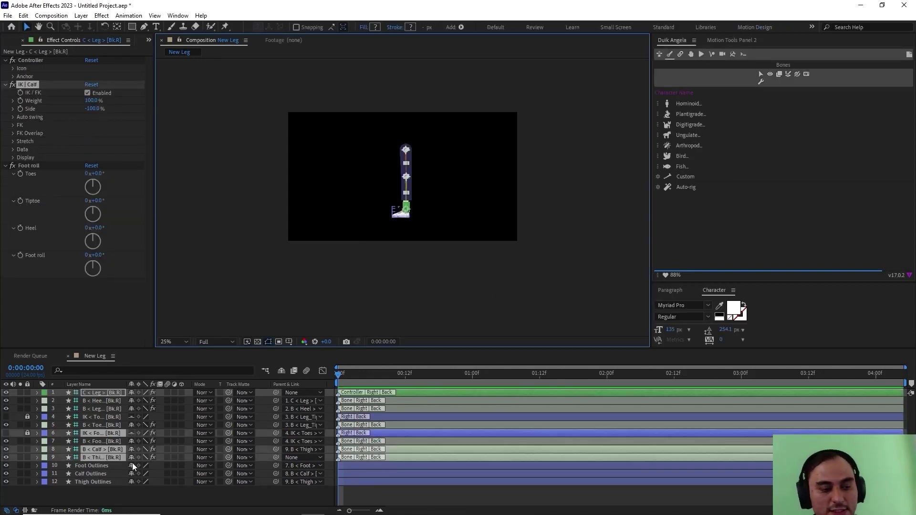
Select the C < Leg controller and drag the foot controller to check the knee bend.
left_click(113, 485)
left_click(102, 392)
key("period")
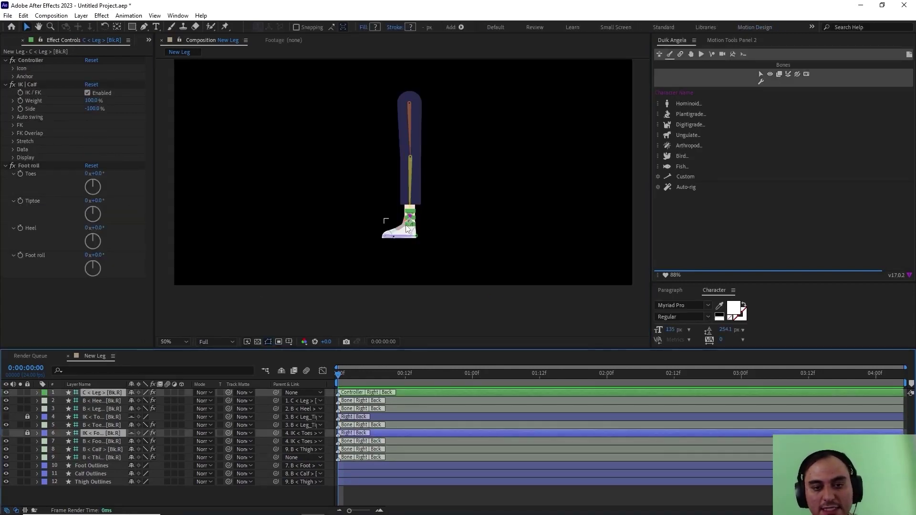
left_click_drag(412, 227, 397, 216)
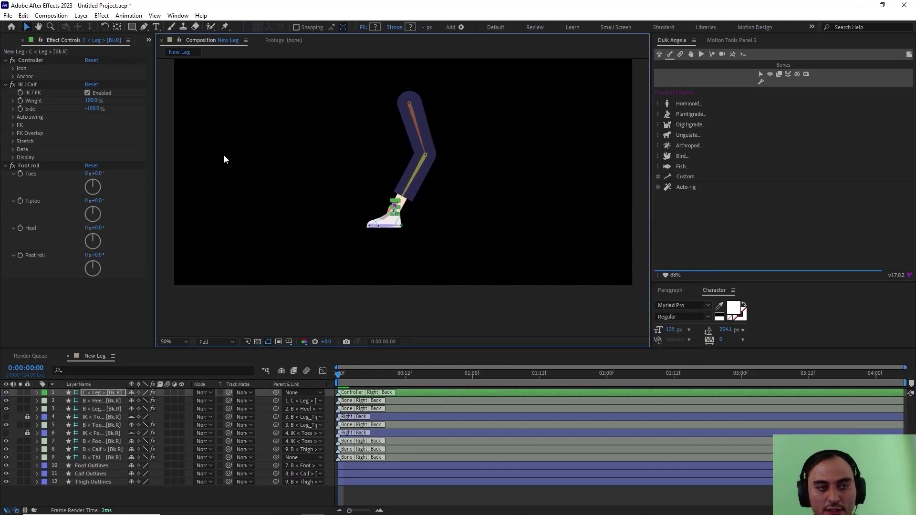
Set IK Calf Side to 100 and drag the foot controller to test the flipped knee.
left_click(87, 108)
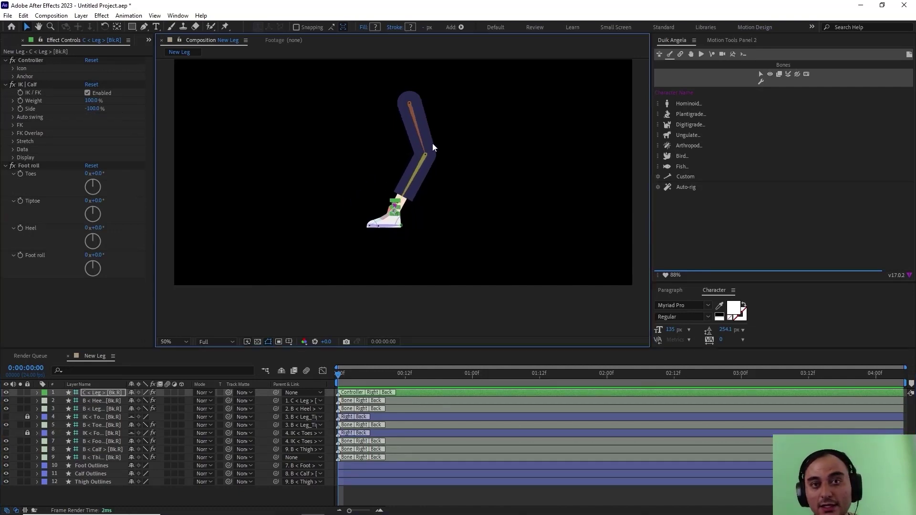
left_click(94, 109)
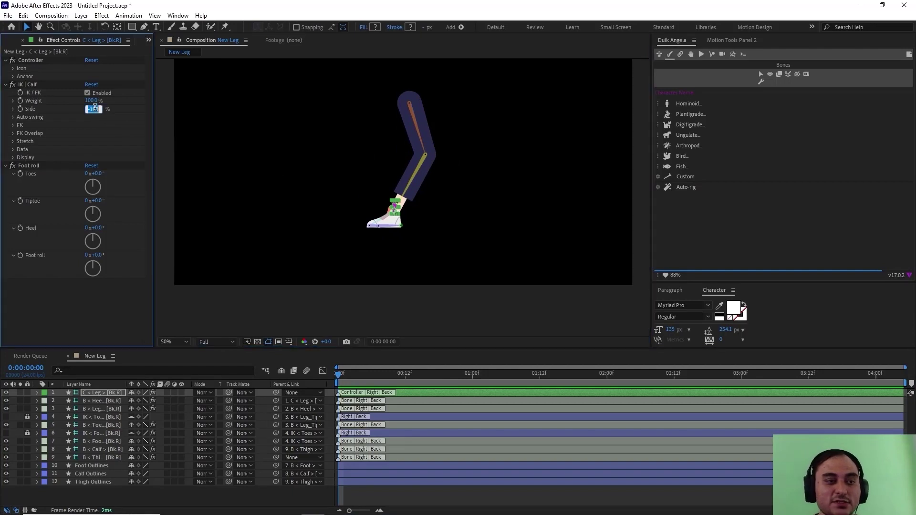
type("100")
key("Return")
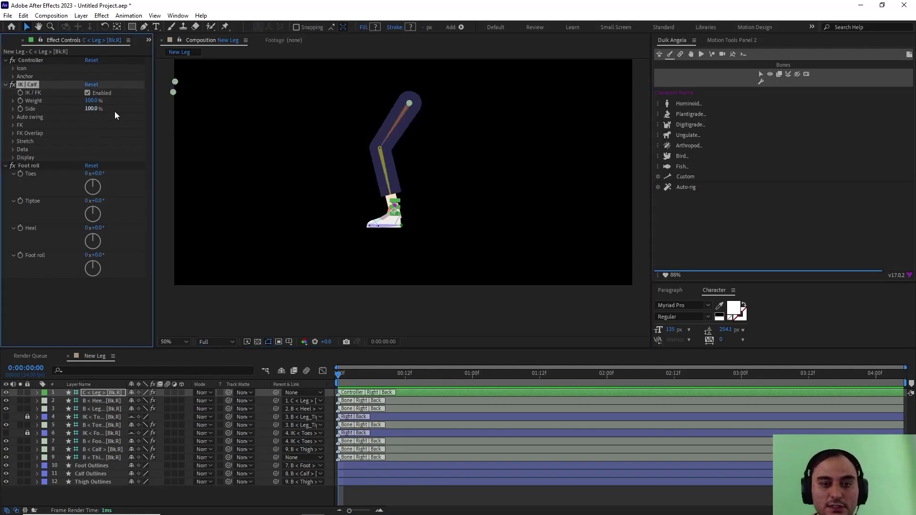
left_click(413, 223)
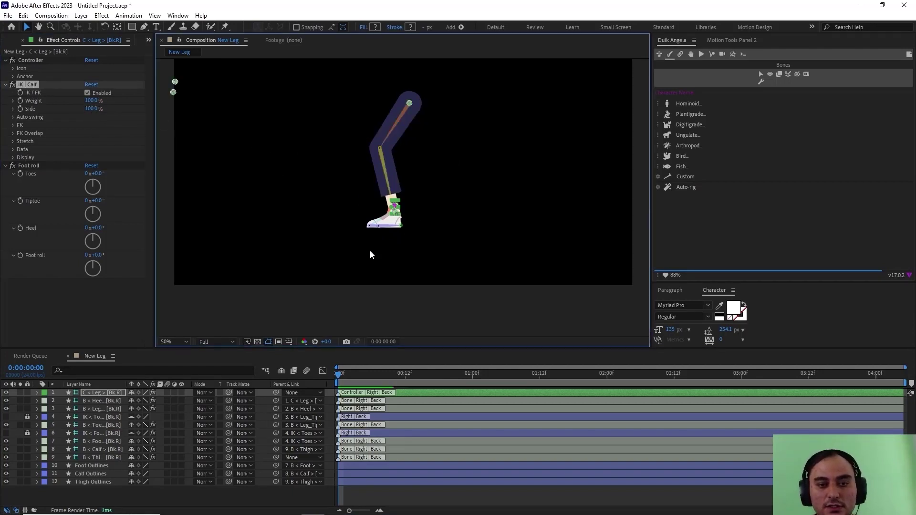
left_click(142, 485)
left_click(104, 393)
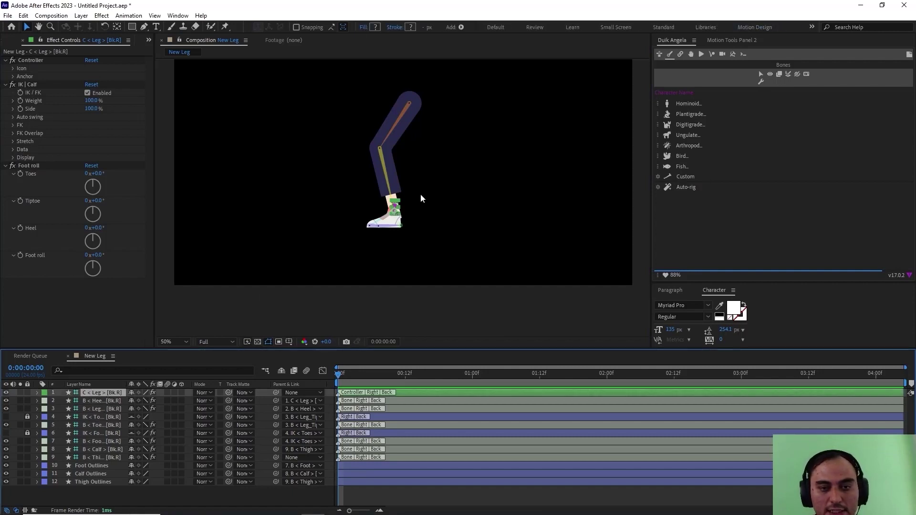
mouse_move(394, 215)
left_mouse_down()
mouse_move(445, 163)
mouse_move(407, 232)
mouse_move(426, 143)
mouse_move(264, 136)
mouse_move(441, 200)
mouse_move(391, 201)
mouse_move(368, 218)
mouse_move(389, 205)
left_mouse_up()
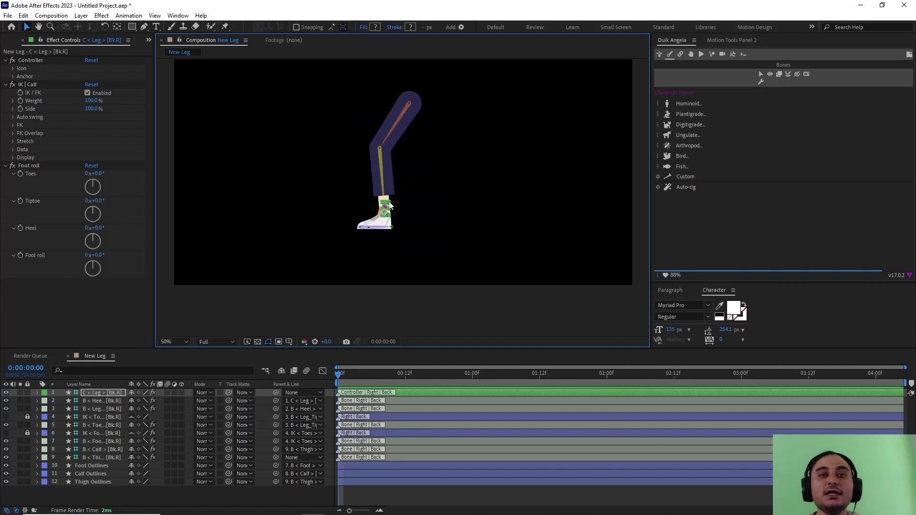